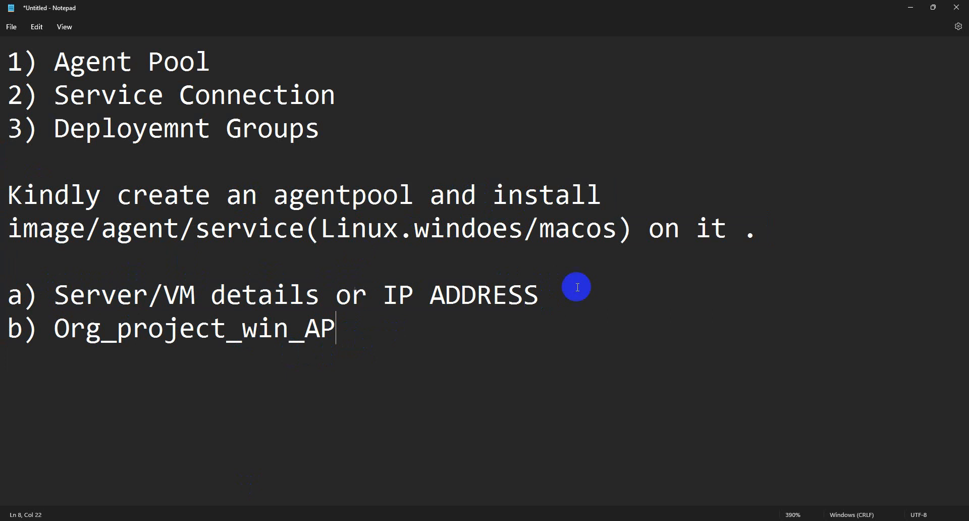
# - Review the agent pool task notes in Notepad, then switch to the Azure DevOps Projects page
pyautogui.moveTo(415, 194); pyautogui.dragTo(272, 192)
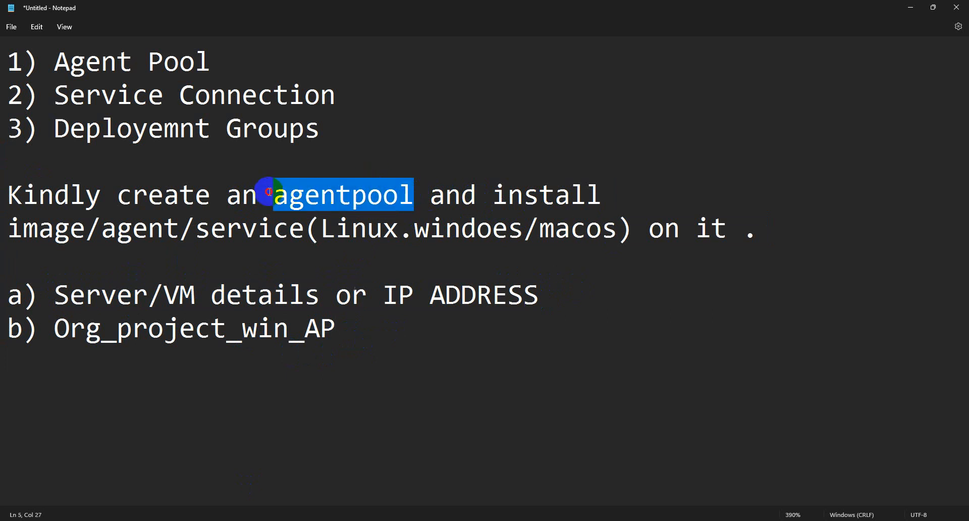
pyautogui.click(368, 351)
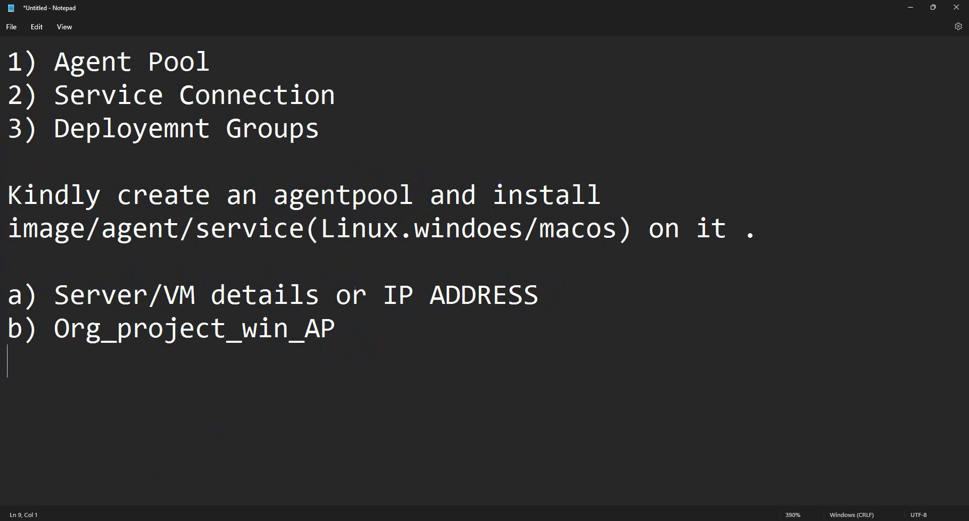
pyautogui.click(130, 485)
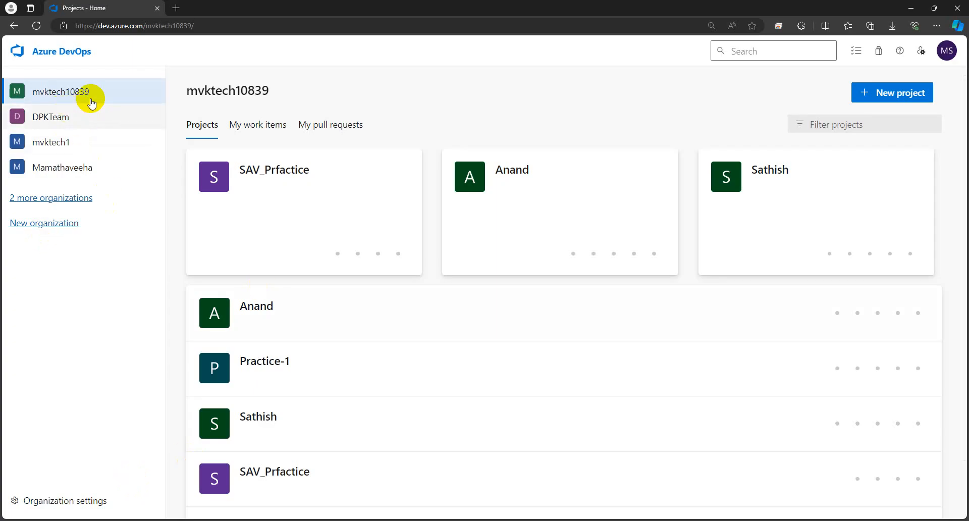
# - Go to SAV_Prfactice's Project settings > Pipelines > Agent pools and start adding a pool
pyautogui.click(270, 176)
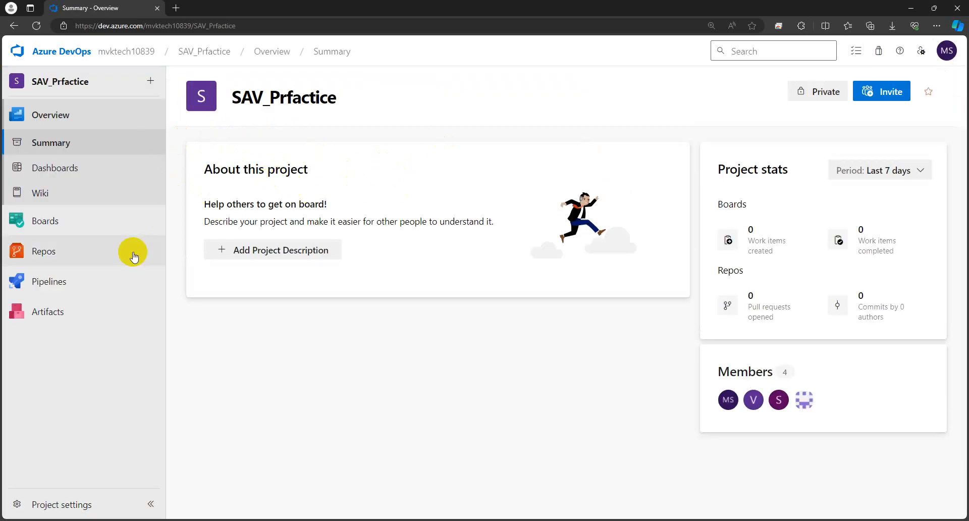
pyautogui.click(80, 504)
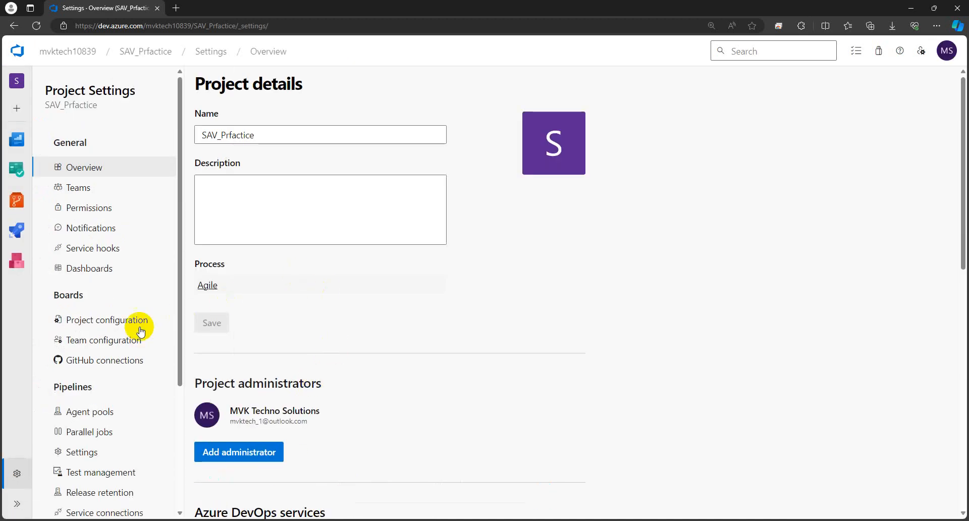
pyautogui.scroll(-3, 103, 283)
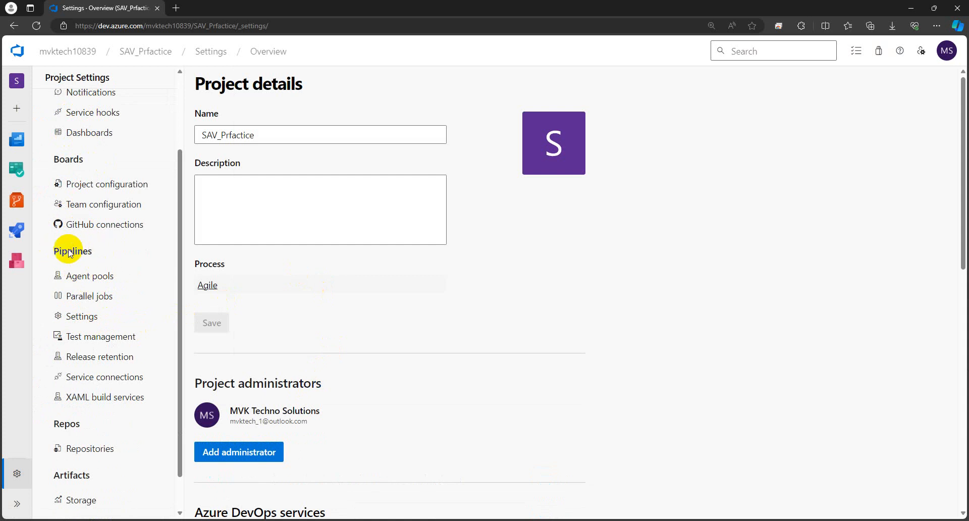
pyautogui.click(79, 282)
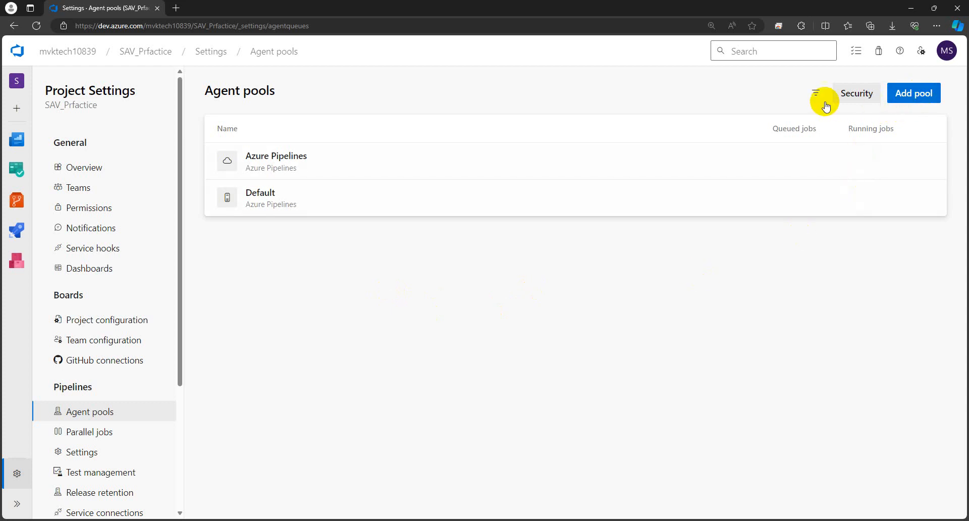
pyautogui.click(916, 95)
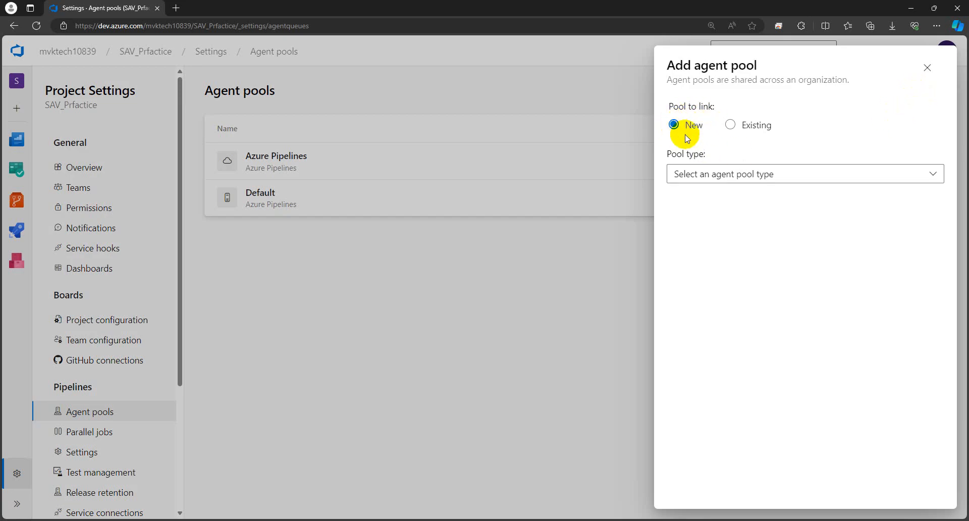
# - Set the new pool's type to Self-hosted
pyautogui.click(931, 174)
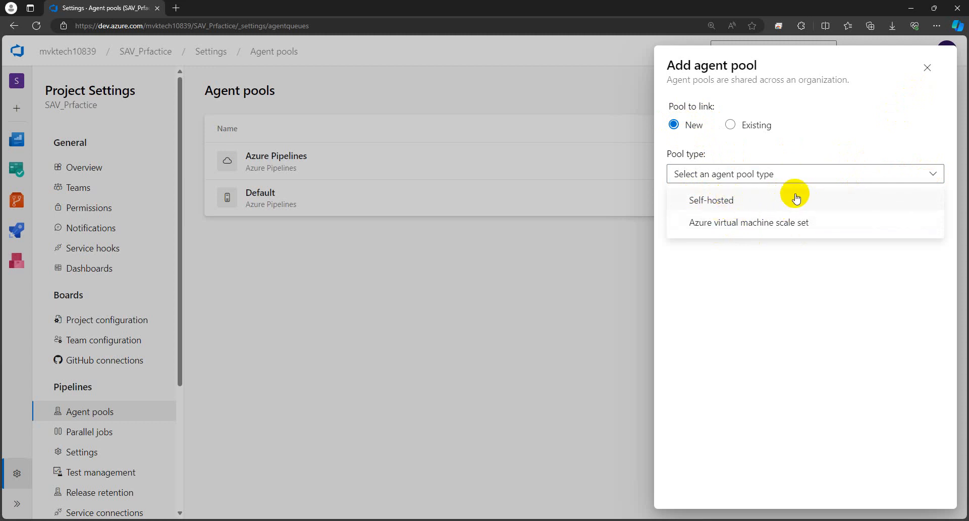
pyautogui.click(720, 205)
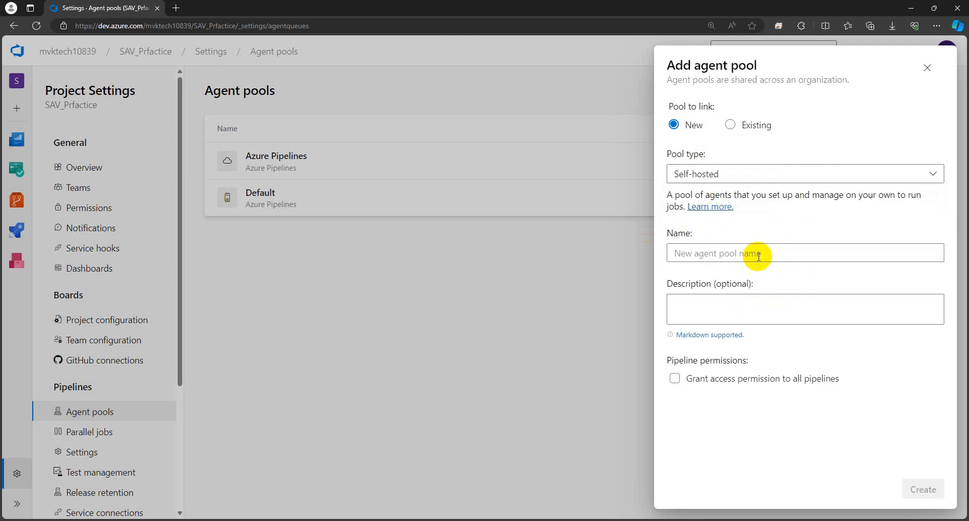
pyautogui.click(722, 251)
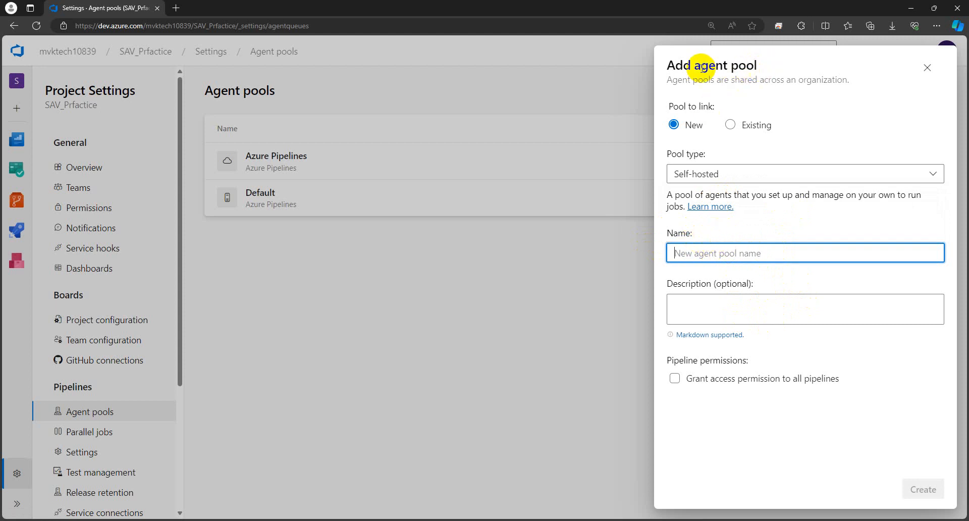
# - Select the pool name Org_project_win_AP in the Notepad task notes
pyautogui.moveTo(240, 497)
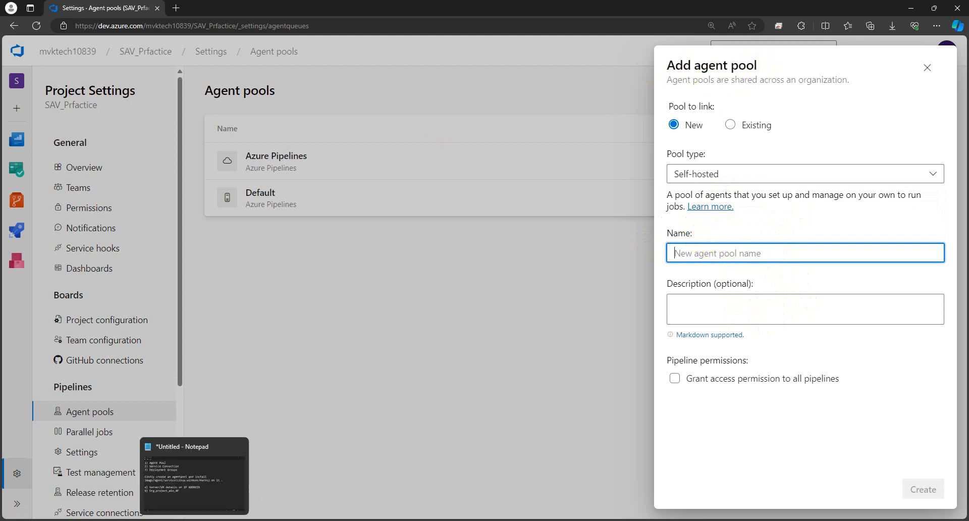
pyautogui.click(191, 481)
pyautogui.moveTo(335, 328); pyautogui.dragTo(50, 329)
pyautogui.hotkey('ctrl', 'c')
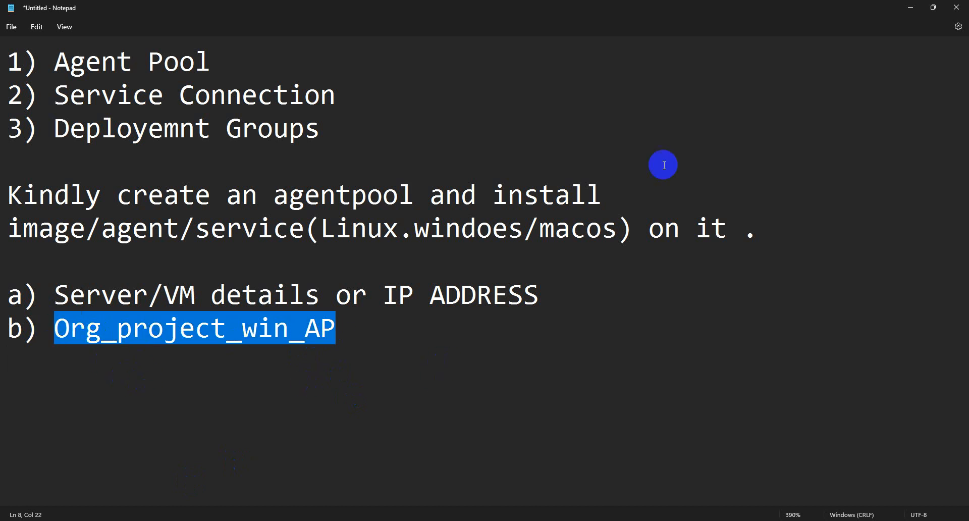
# - Paste the pool name and edit it to Org_project_win_ap
pyautogui.click(910, 7)
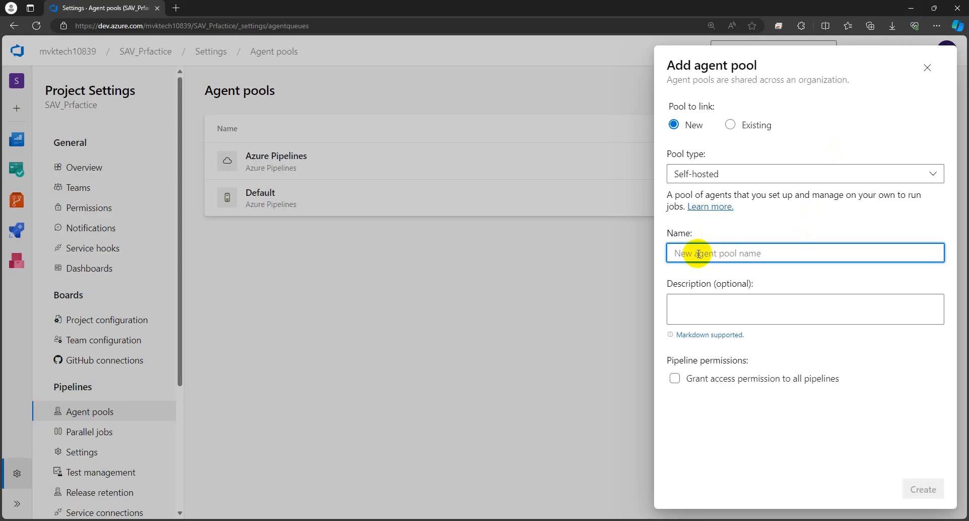
pyautogui.hotkey('ctrl', 'v')
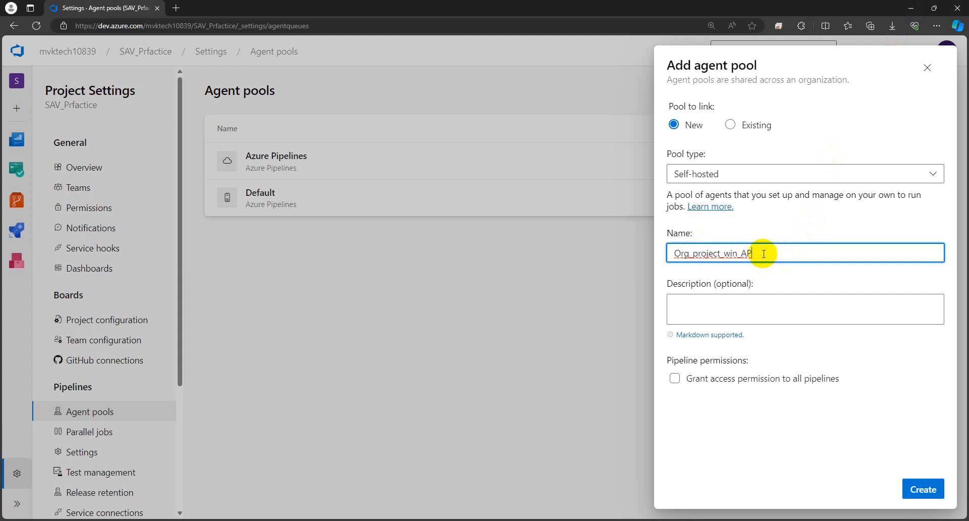
pyautogui.click(755, 254)
pyautogui.press('BackSpace')
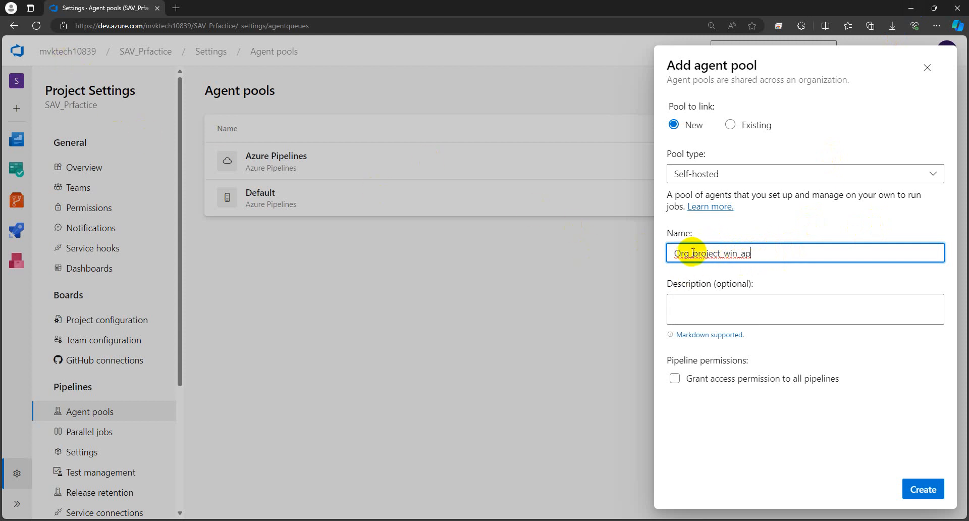
pyautogui.moveTo(689, 253)
pyautogui.mouseDown()
pyautogui.moveTo(670, 254)
pyautogui.moveTo(700, 252)
pyautogui.mouseUp()
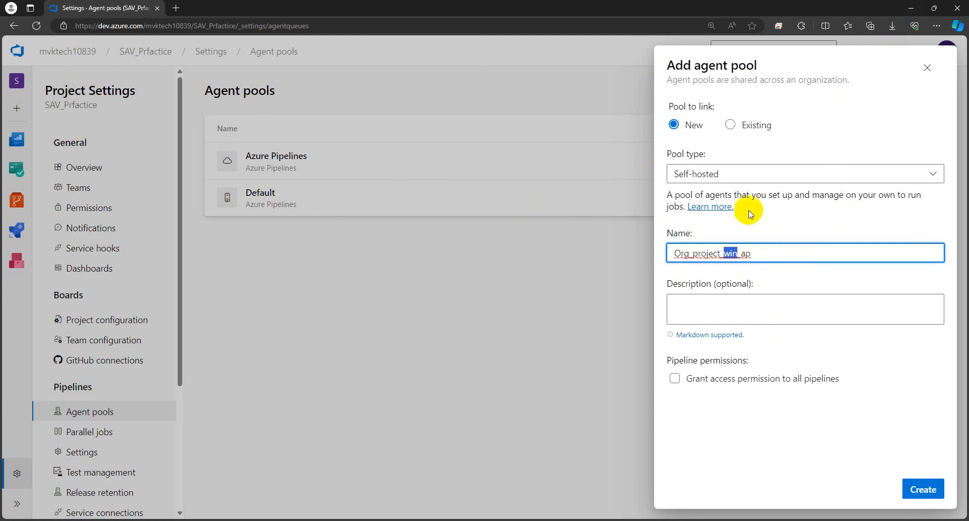
pyautogui.click(767, 251)
pyautogui.moveTo(765, 251); pyautogui.dragTo(745, 251)
# - Leave the description blank, grant access to all pipelines, and create the pool
pyautogui.click(866, 322)
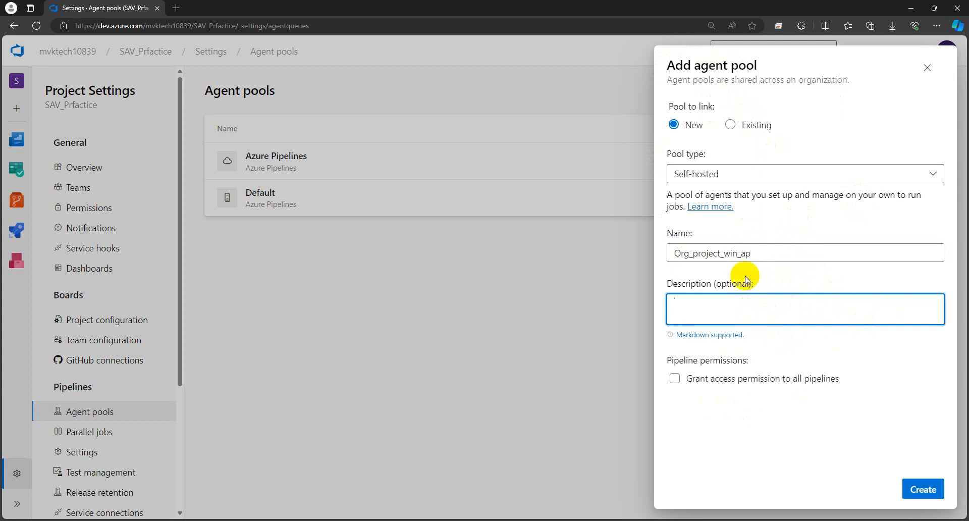
pyautogui.click(771, 281)
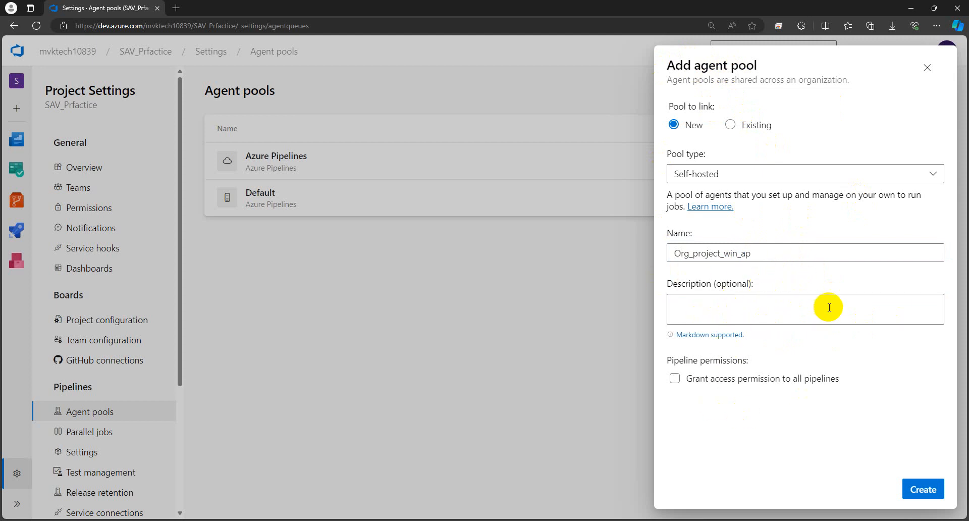
pyautogui.click(676, 379)
pyautogui.click(924, 490)
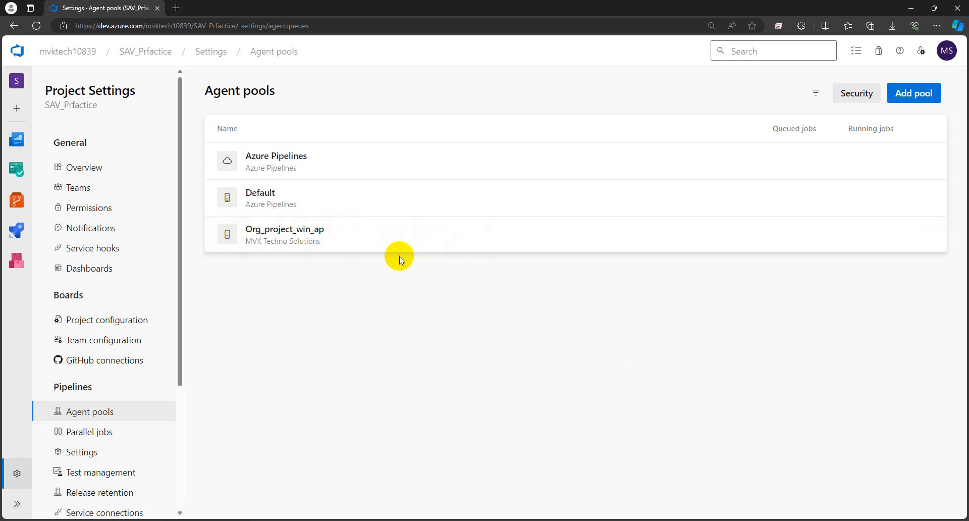
# - Review the notes on installing the Windows agent and its server/VM requirements
pyautogui.click(186, 497)
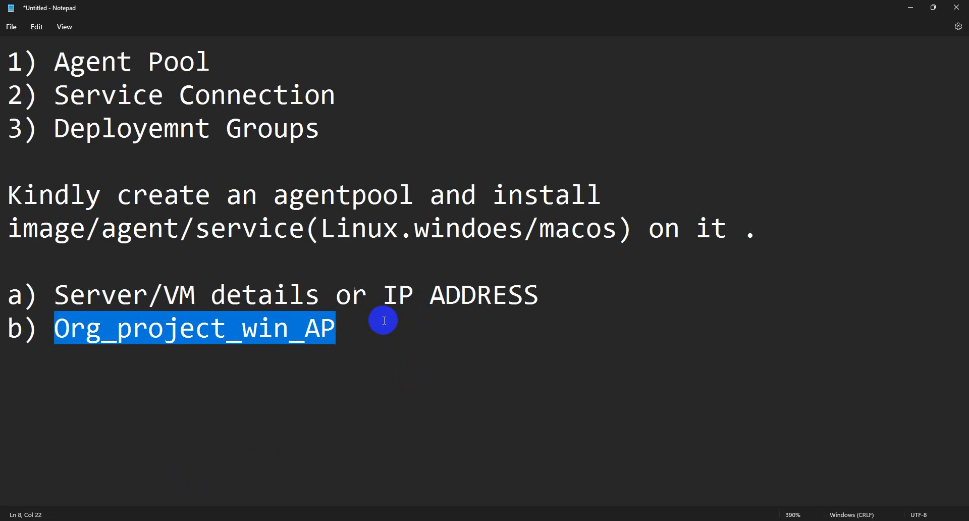
pyautogui.click(426, 201)
pyautogui.moveTo(513, 194); pyautogui.dragTo(569, 196)
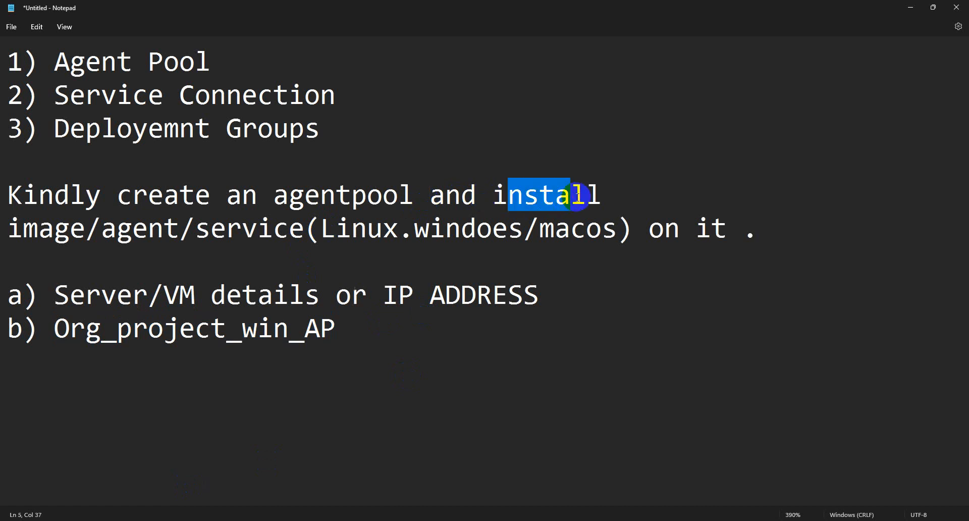
pyautogui.moveTo(509, 230); pyautogui.dragTo(430, 230)
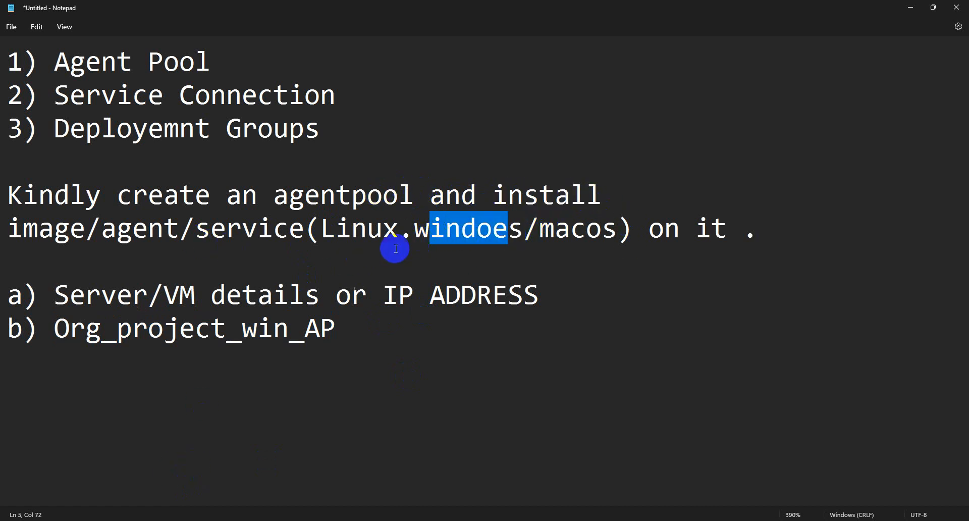
pyautogui.moveTo(545, 295); pyautogui.dragTo(77, 295)
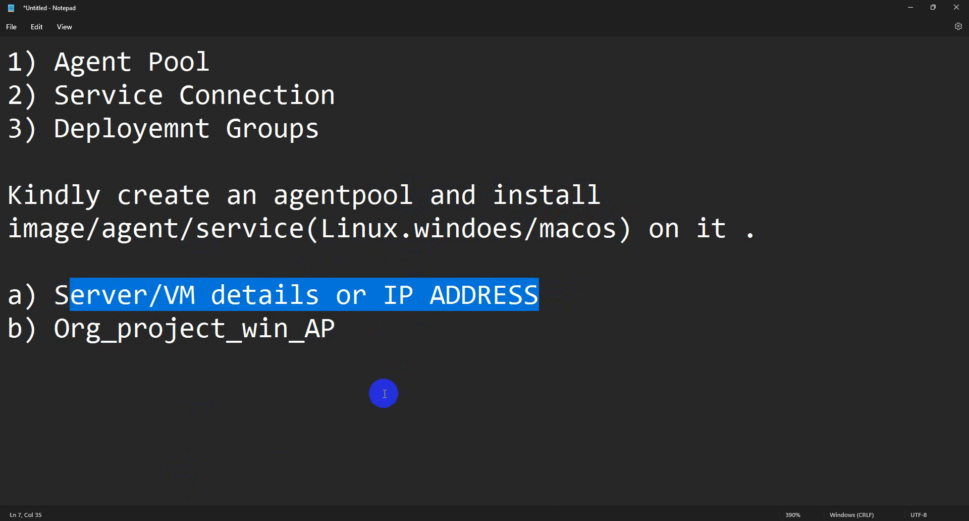
pyautogui.click(399, 385)
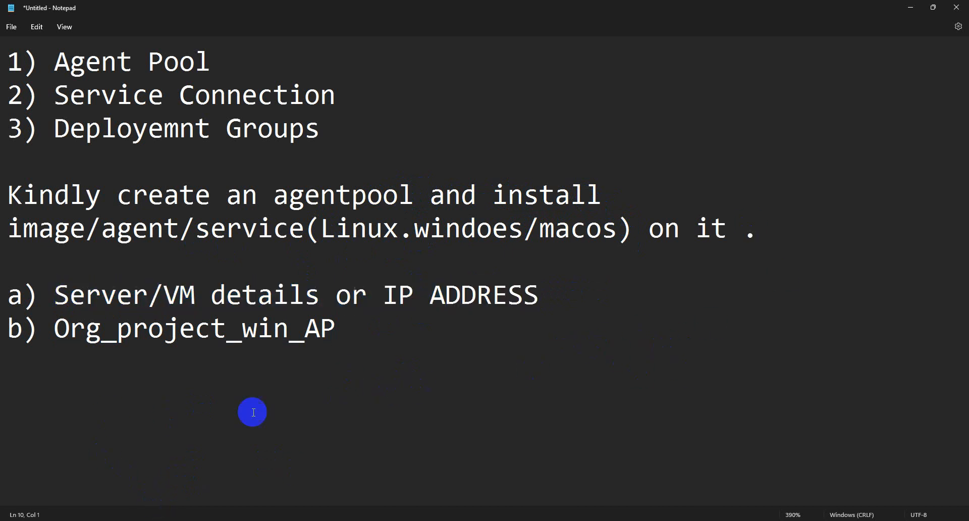
pyautogui.moveTo(348, 339); pyautogui.dragTo(66, 295)
pyautogui.click(332, 300)
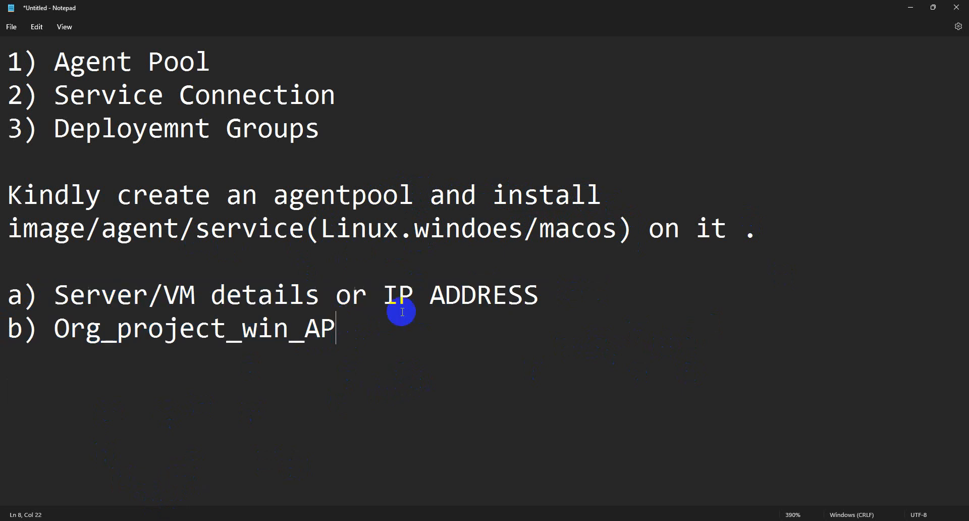
# - Check the VM IP address and pool name Org_project_win_AP, then return to Agent pools
pyautogui.doubleClick(191, 293)
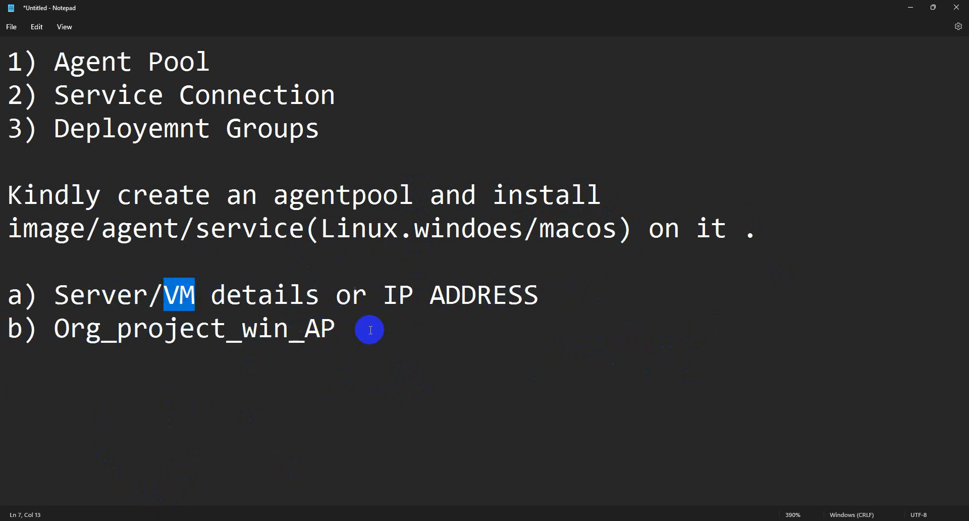
pyautogui.click(546, 297)
pyautogui.moveTo(547, 296); pyautogui.dragTo(384, 297)
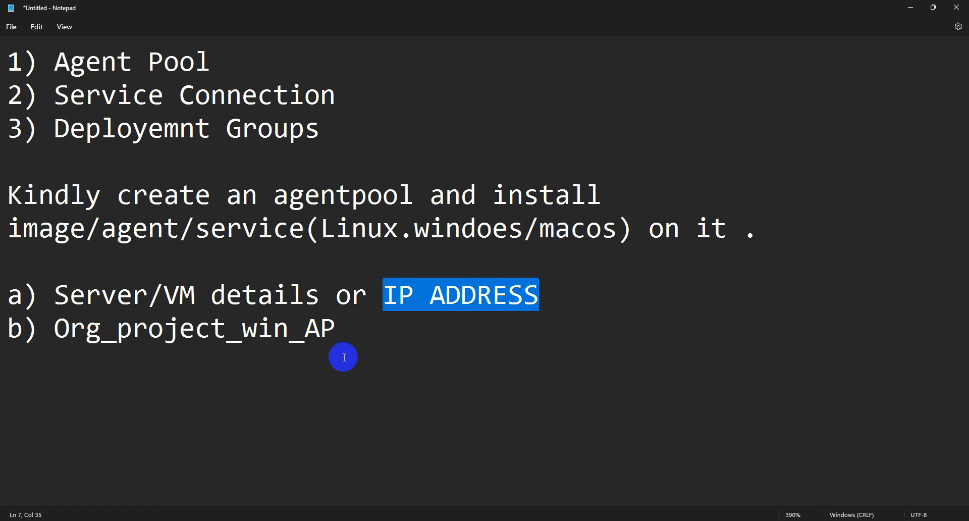
pyautogui.moveTo(335, 329); pyautogui.dragTo(32, 330)
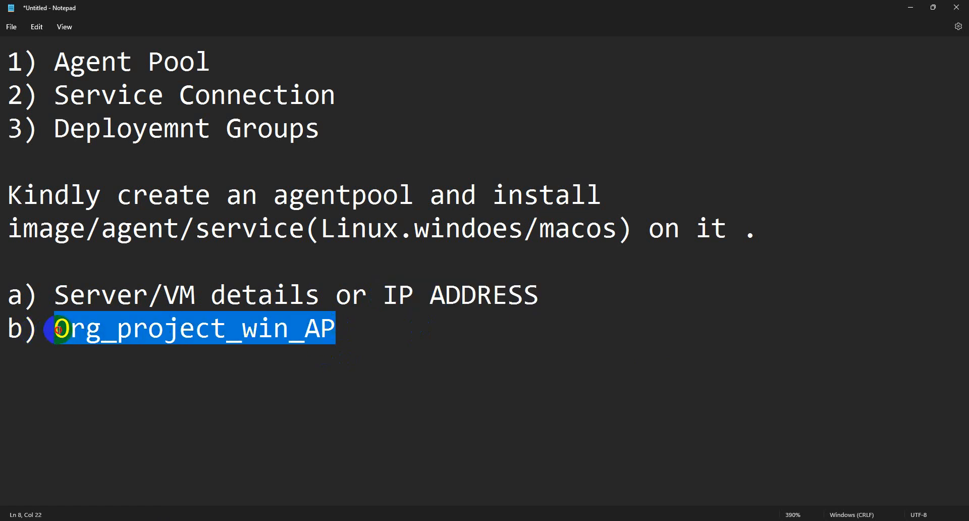
pyautogui.click(245, 362)
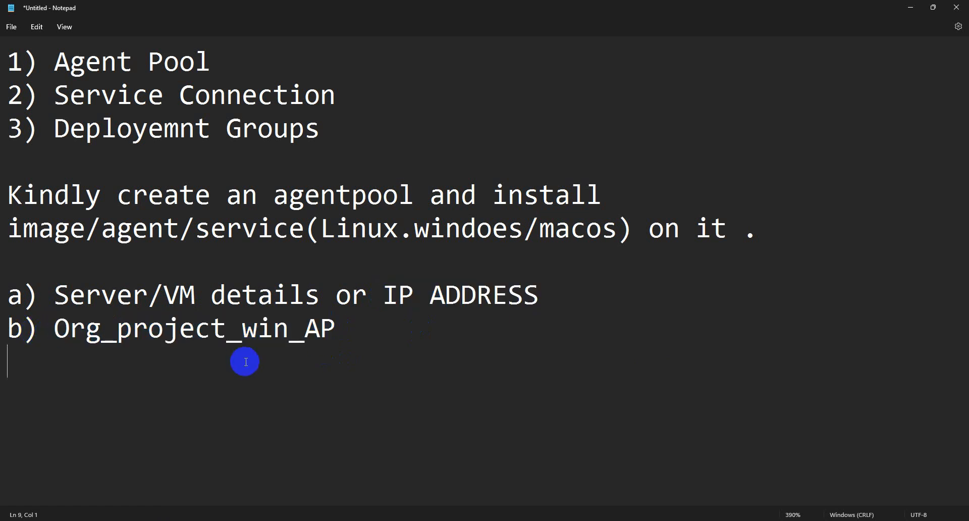
pyautogui.moveTo(192, 518)
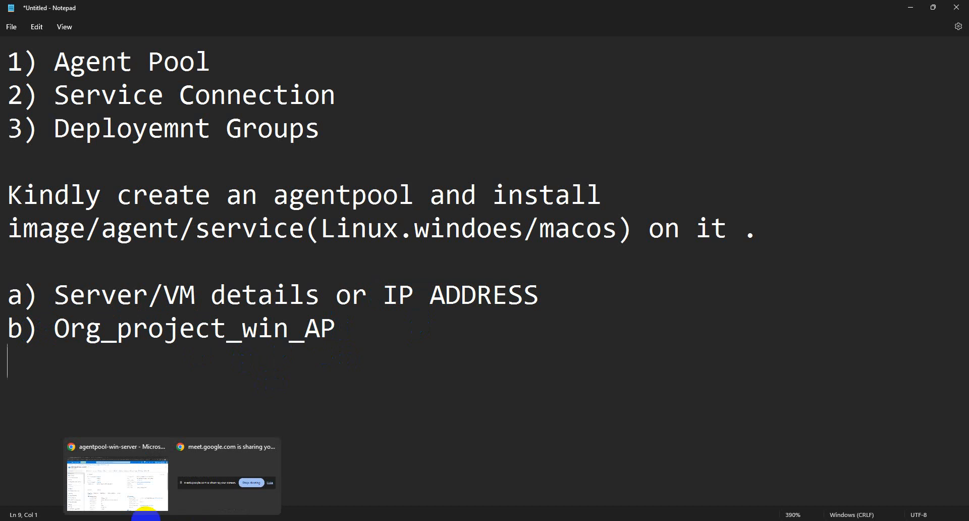
pyautogui.click(135, 498)
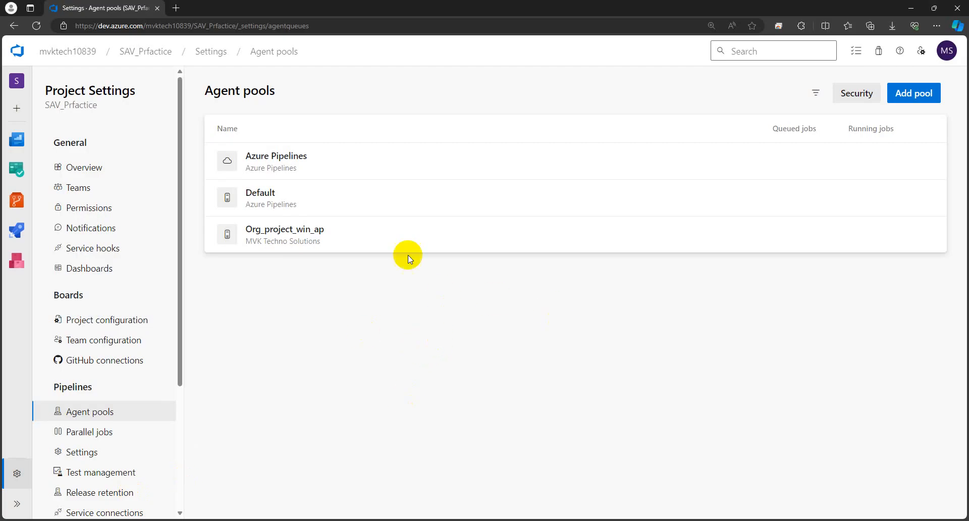
# - Open the Org_project_win_ap pool's Agents tab and choose New agent
pyautogui.click(475, 250)
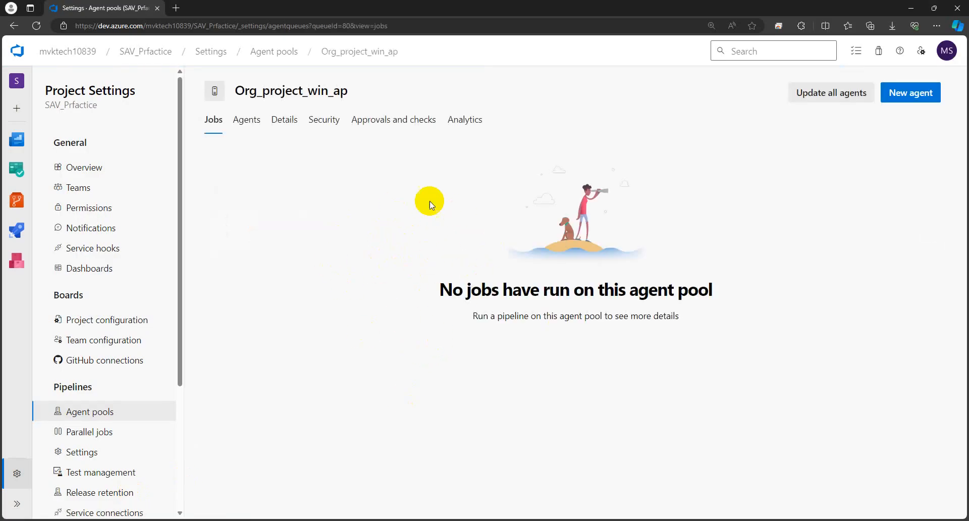
pyautogui.click(249, 127)
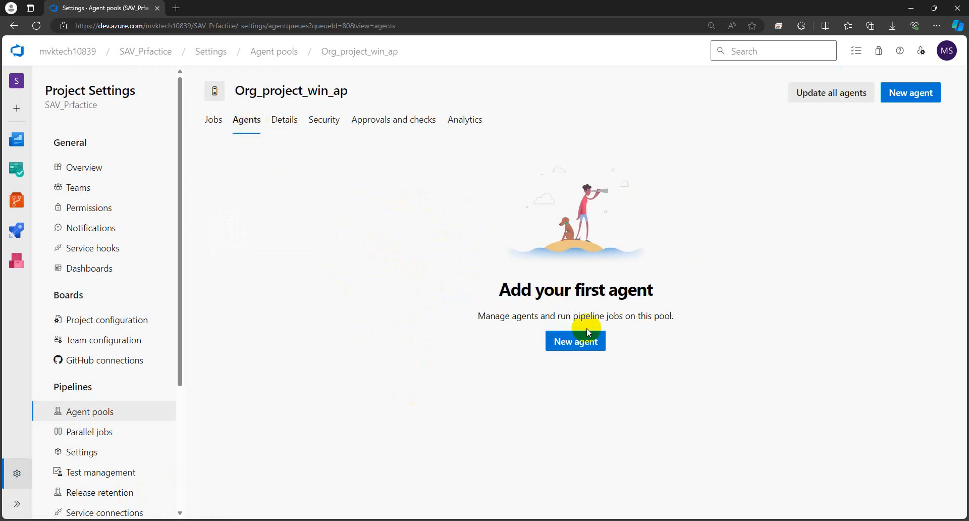
pyautogui.click(578, 344)
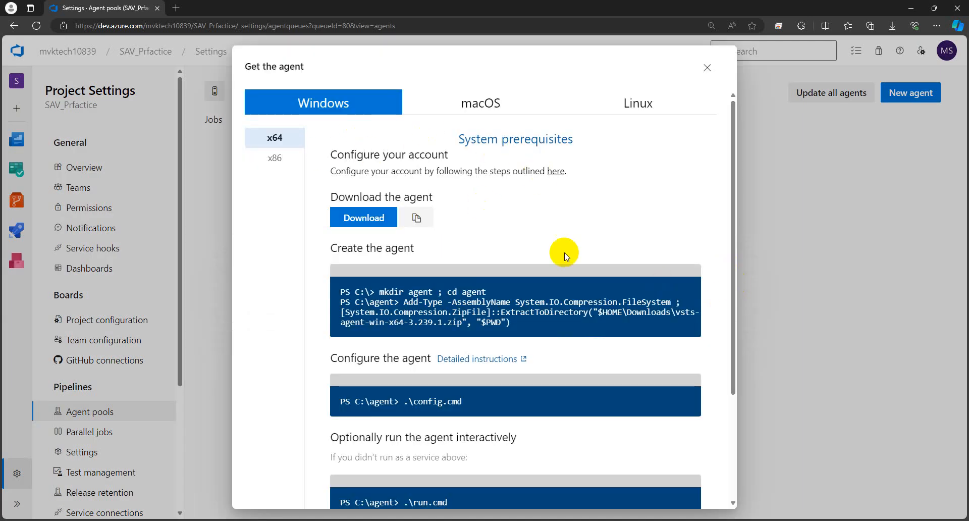
# - Compare the macOS, Linux and Windows agent setup instructions, ending on Windows
pyautogui.scroll(-3, 591, 348)
pyautogui.scroll(3, 591, 347)
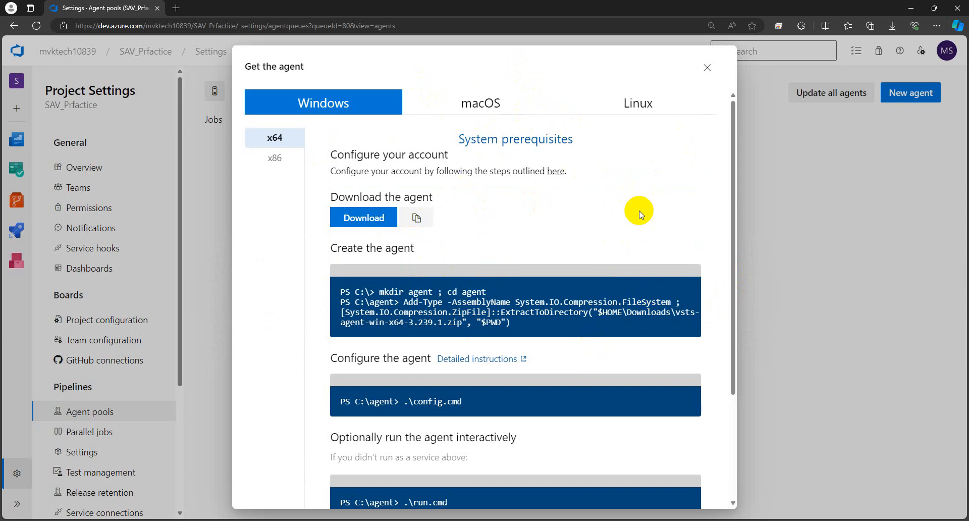
pyautogui.click(485, 99)
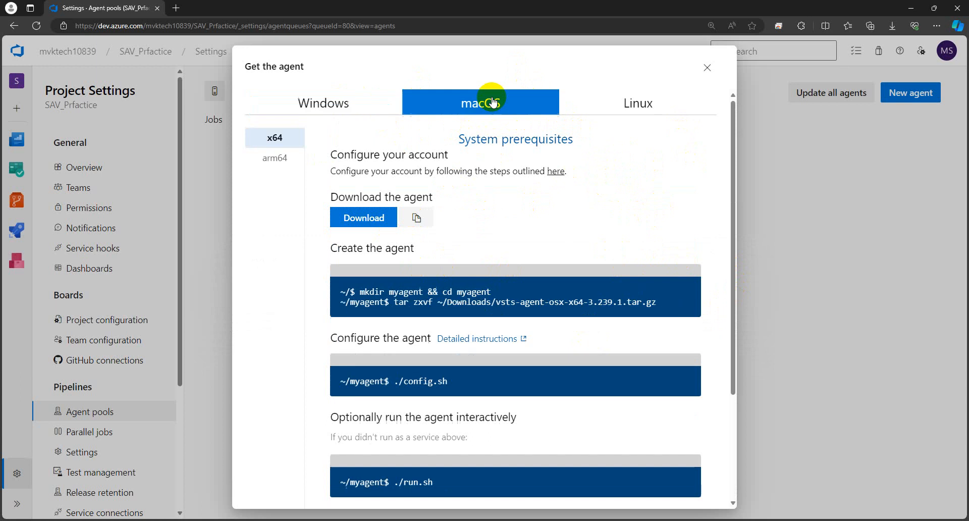
pyautogui.click(645, 106)
pyautogui.click(381, 103)
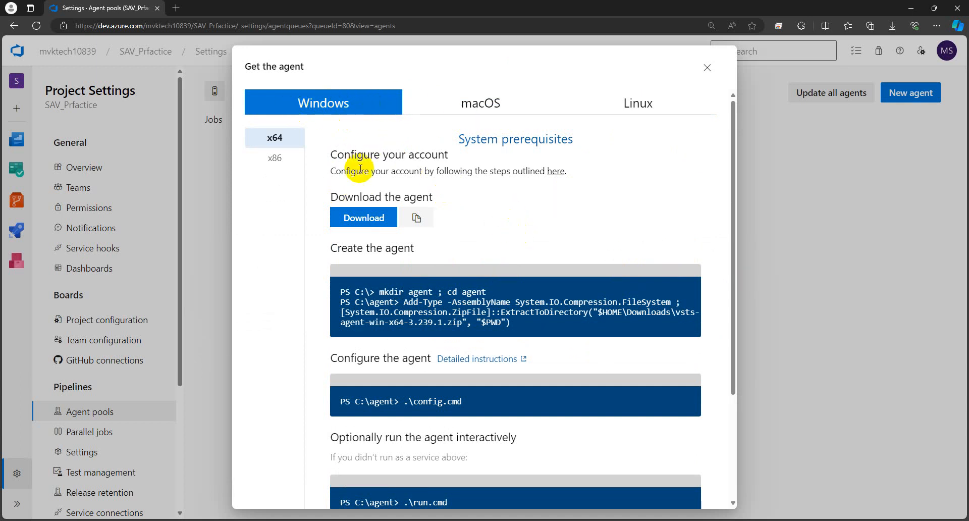
# - Read through the Windows setup steps, then switch to the agentpool-win-server overview in Azure
pyautogui.scroll(-3, 469, 190)
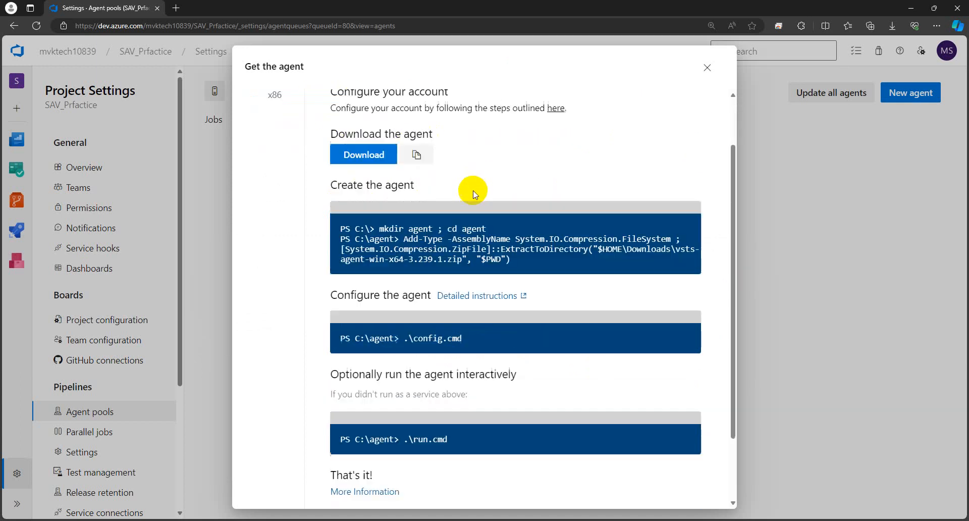
pyautogui.scroll(3, 450, 152)
pyautogui.scroll(-3, 471, 311)
pyautogui.scroll(-1, 472, 311)
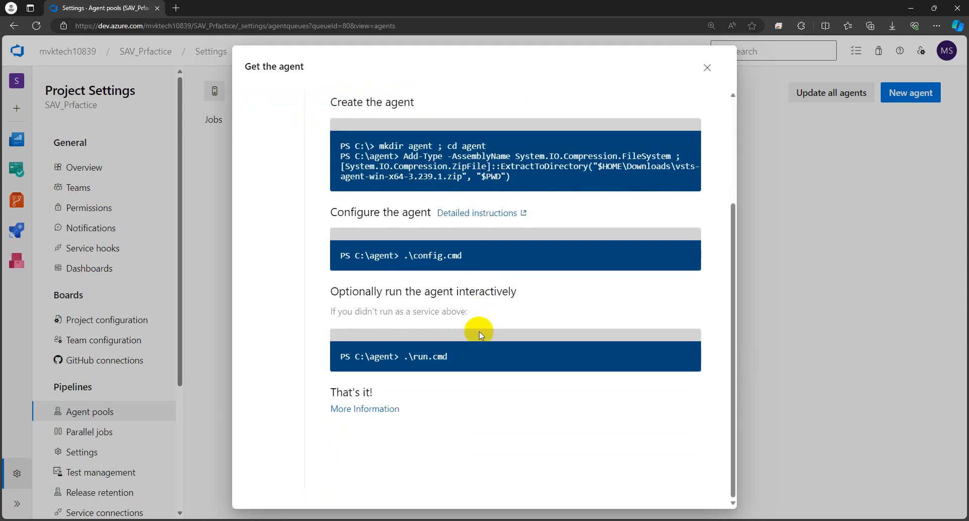
pyautogui.scroll(3, 478, 331)
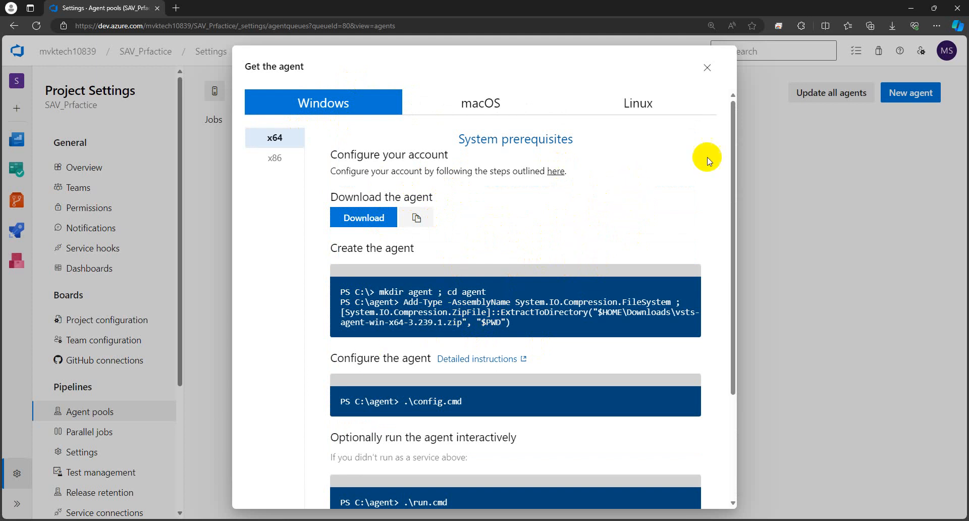
pyautogui.moveTo(195, 520)
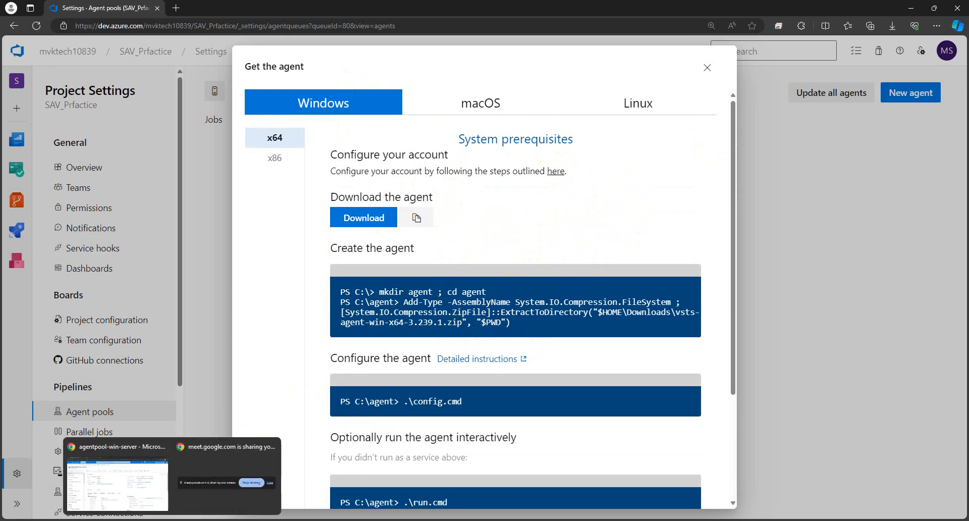
pyautogui.click(131, 479)
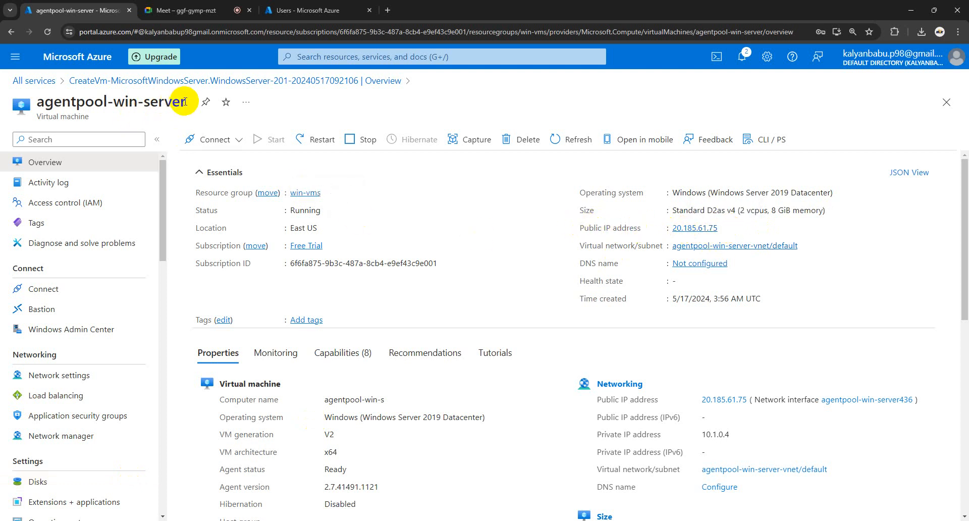
# - Copy the VM's public IP 20.185.61.75 and search Windows for rdp
pyautogui.click(725, 229)
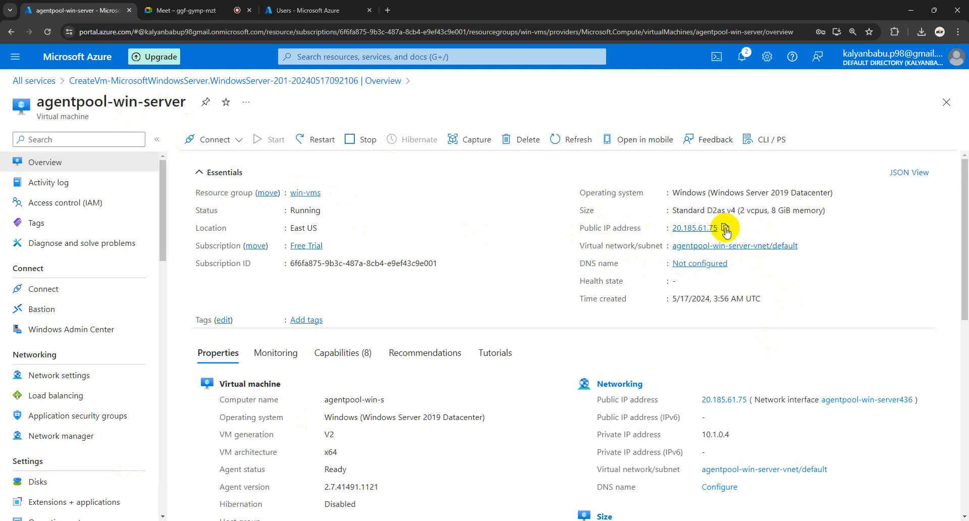
pyautogui.click(726, 230)
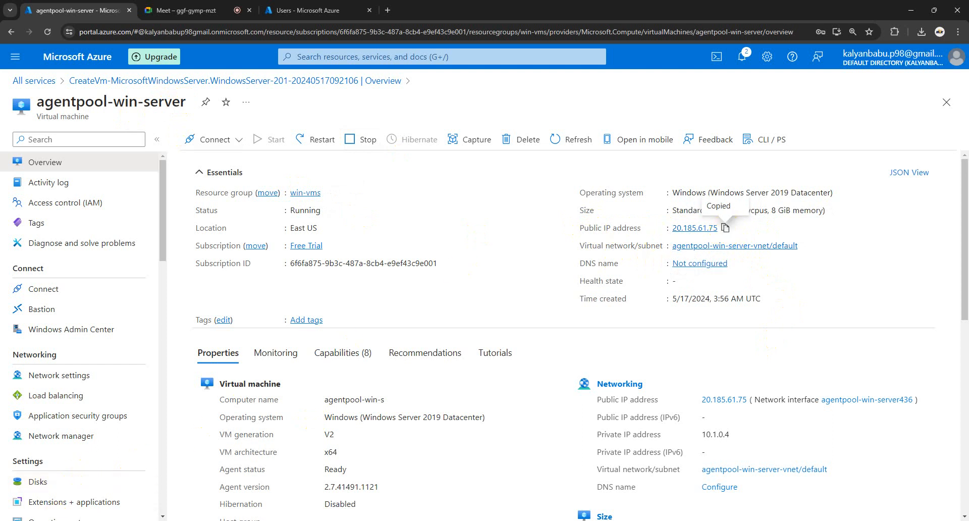
pyautogui.click(36, 518)
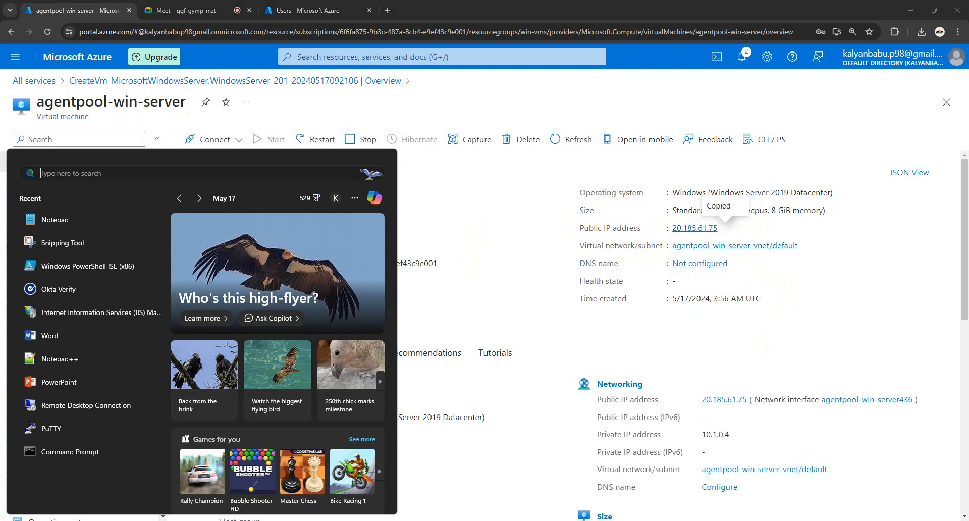
pyautogui.write('rdp')
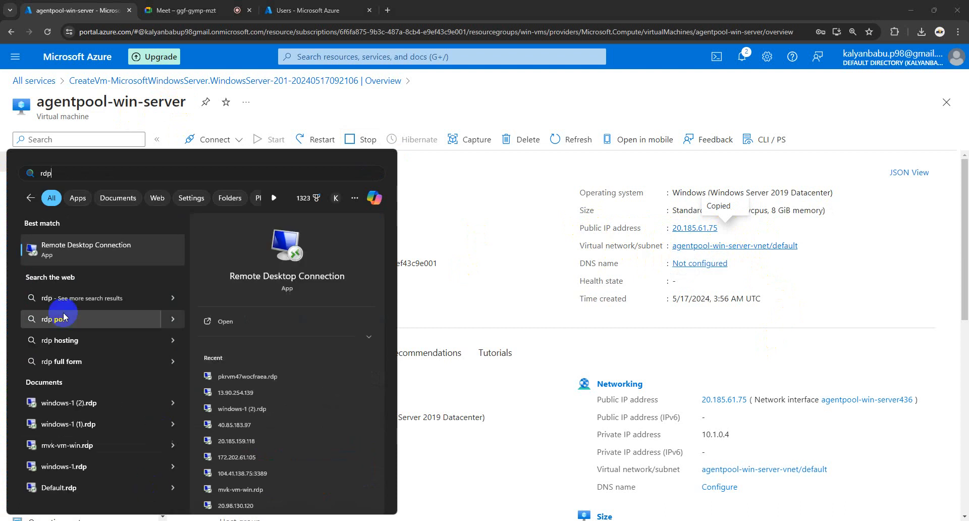
# - Launch Remote Desktop Connection targeting 20.185.61.75 and set the admin user name in options
pyautogui.click(222, 323)
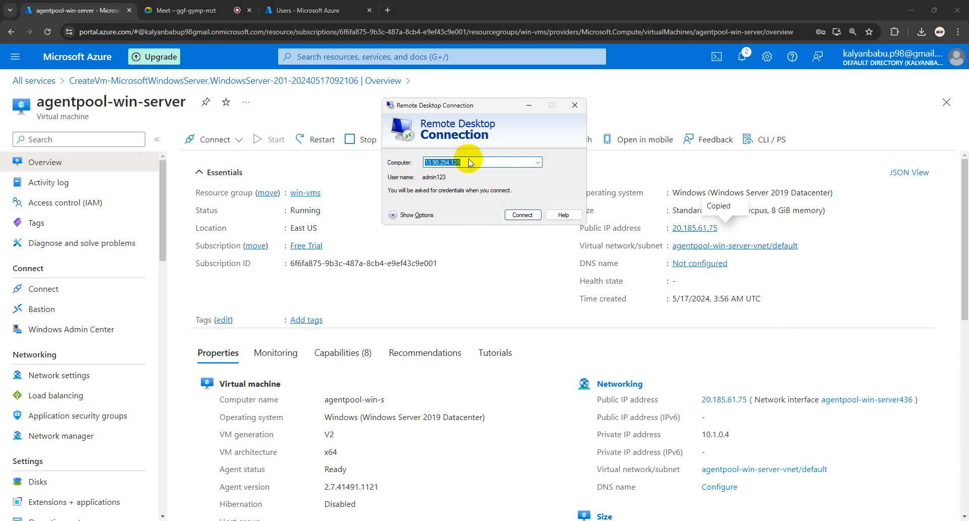
pyautogui.hotkey('ctrl', 'v')
pyautogui.click(527, 216)
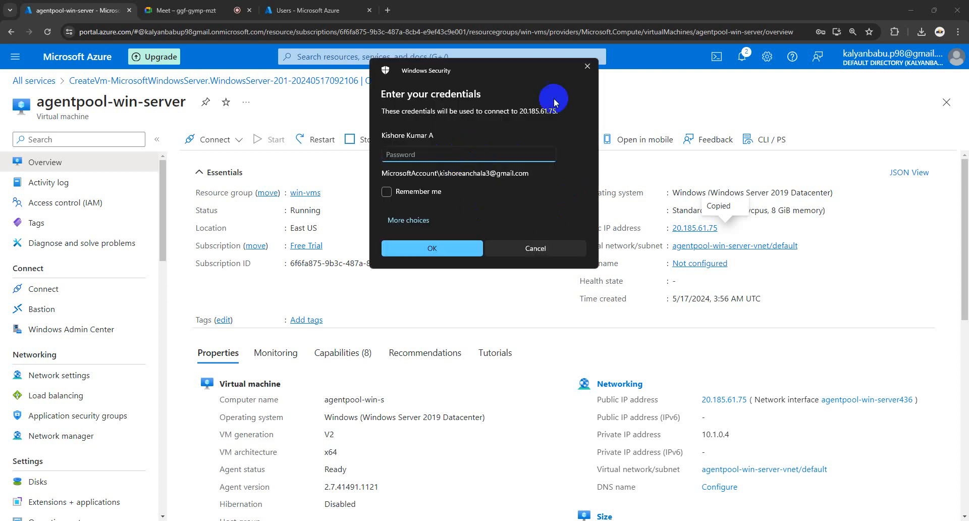
pyautogui.click(584, 67)
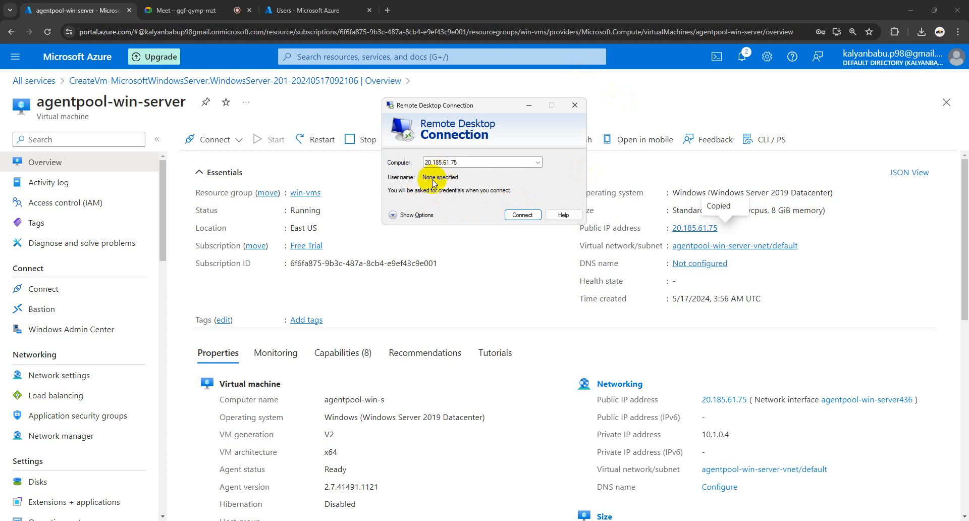
pyautogui.click(402, 216)
pyautogui.click(476, 212)
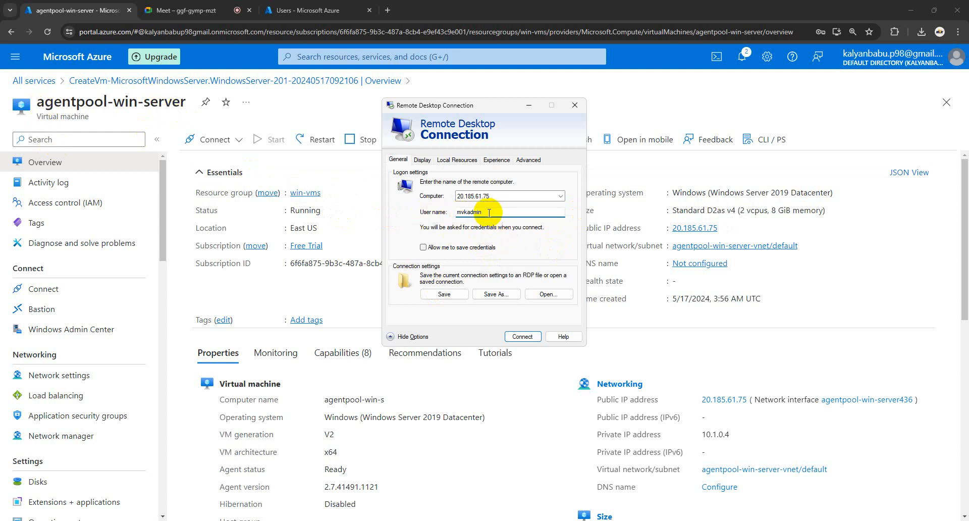
# - Connect with the admin password and accept the untrusted certificate warning
pyautogui.click(522, 337)
pyautogui.click(449, 228)
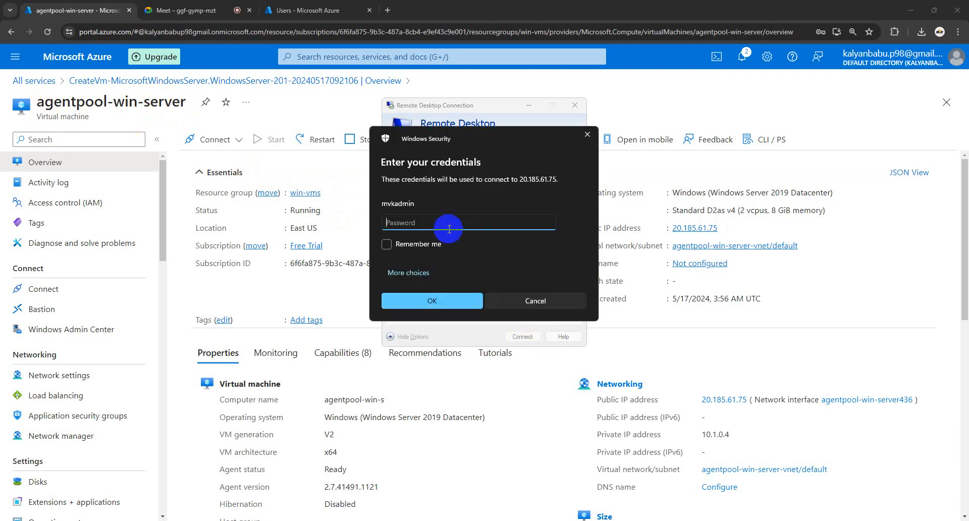
pyautogui.press('capslock')
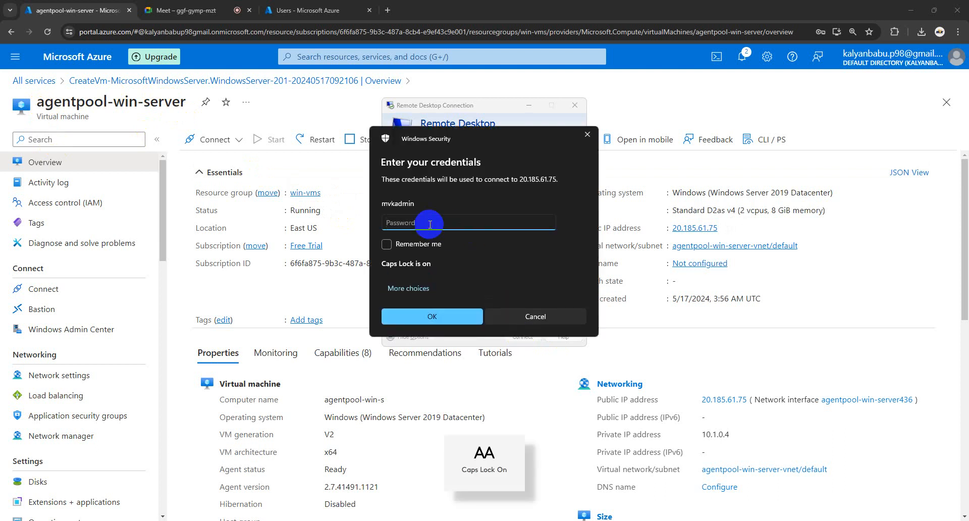
pyautogui.press('capslock')
pyautogui.write('•')
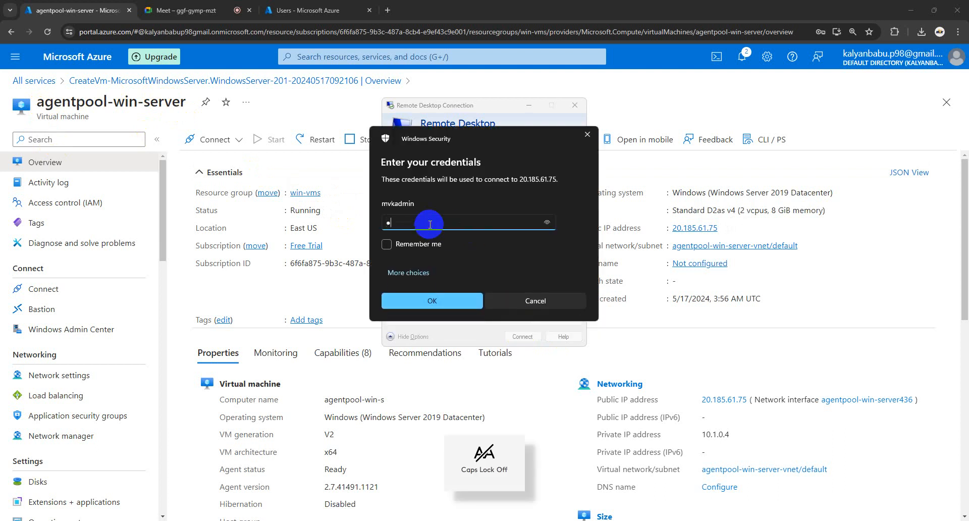
pyautogui.write('•••')
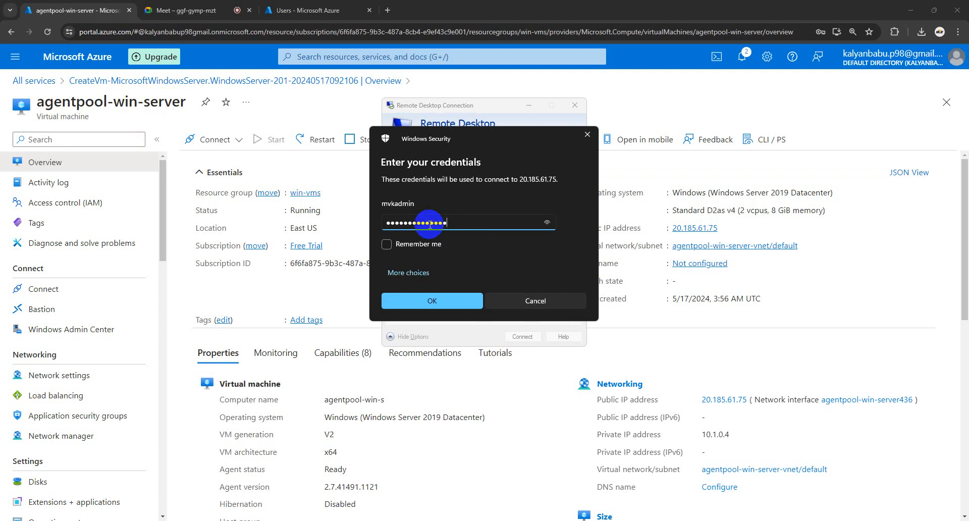
pyautogui.click(432, 300)
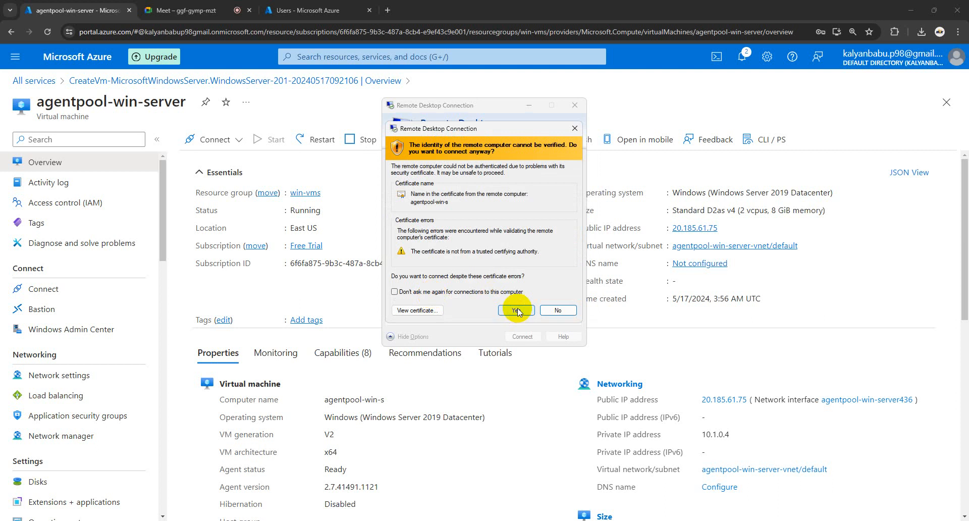
pyautogui.click(517, 308)
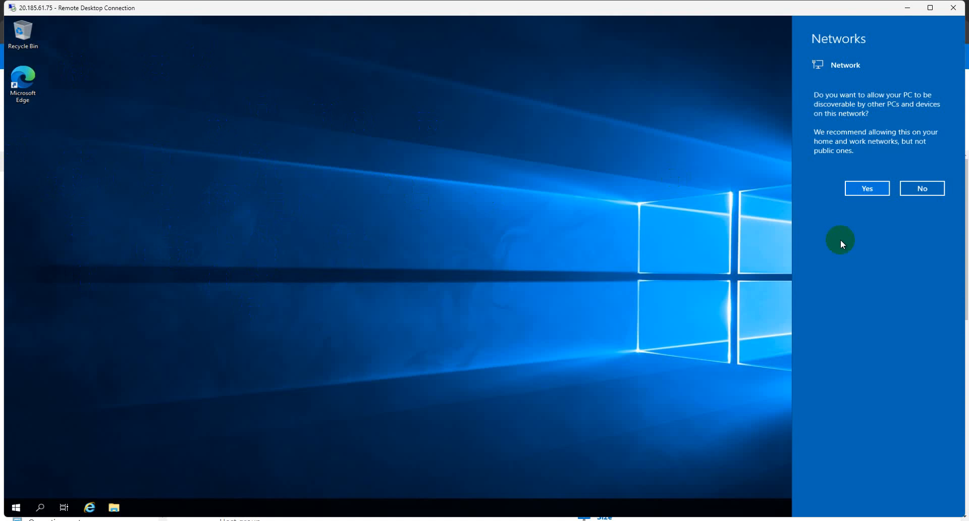
# - Allow network discoverability on the VM and minimize the Remote Desktop window
pyautogui.click(867, 190)
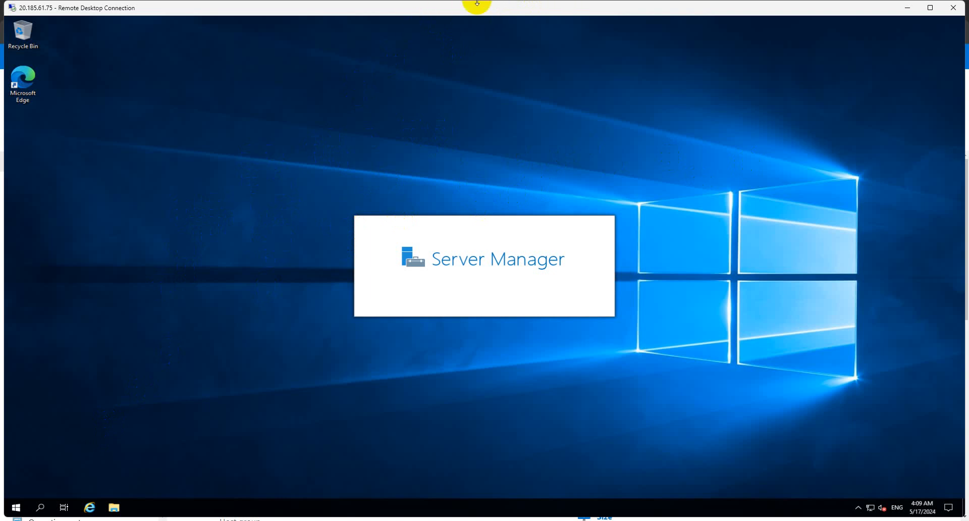
pyautogui.click(906, 7)
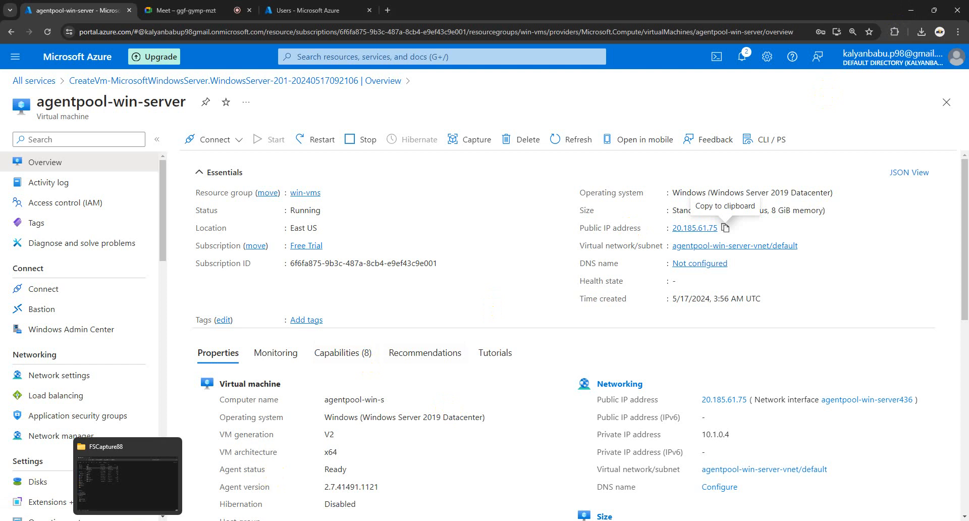
# - Reopen and read through the Org_project_win_ap Get the agent instructions, highlighting the Download step
pyautogui.moveTo(150, 520)
pyautogui.click(173, 500)
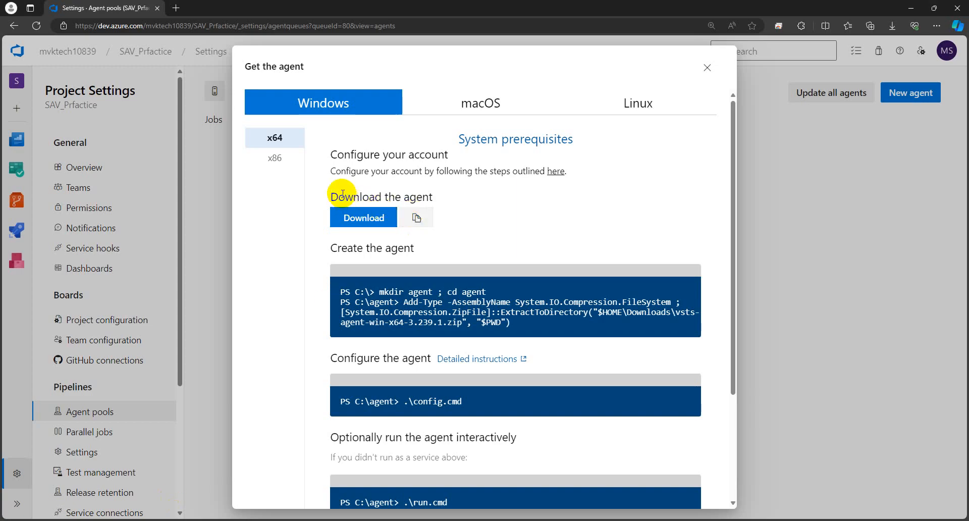
pyautogui.moveTo(328, 196); pyautogui.dragTo(433, 195)
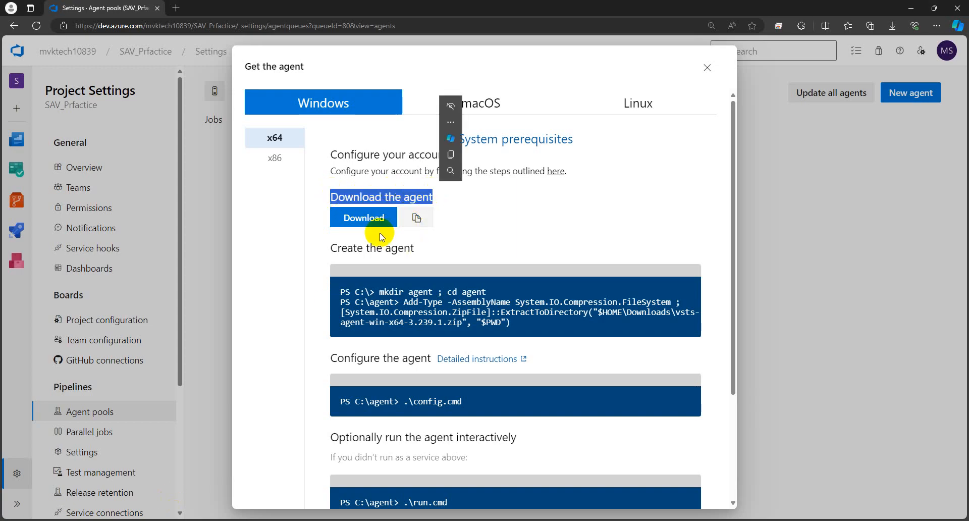
pyautogui.click(569, 208)
pyautogui.scroll(-1, 543, 223)
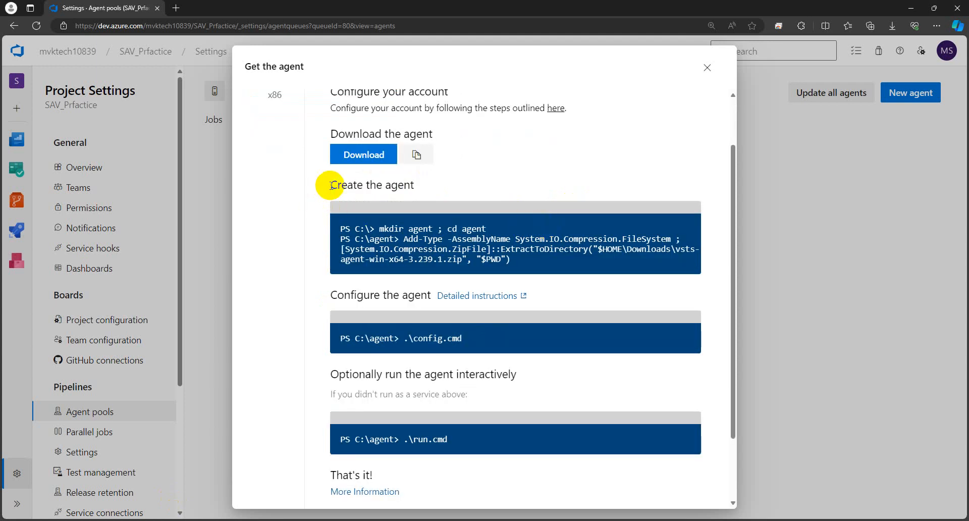
pyautogui.scroll(-1, 453, 286)
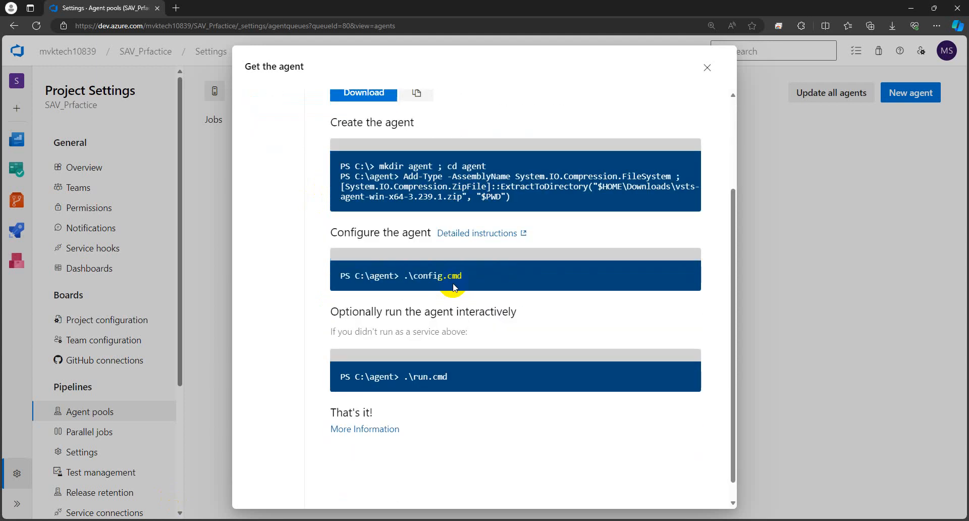
pyautogui.scroll(2, 520, 313)
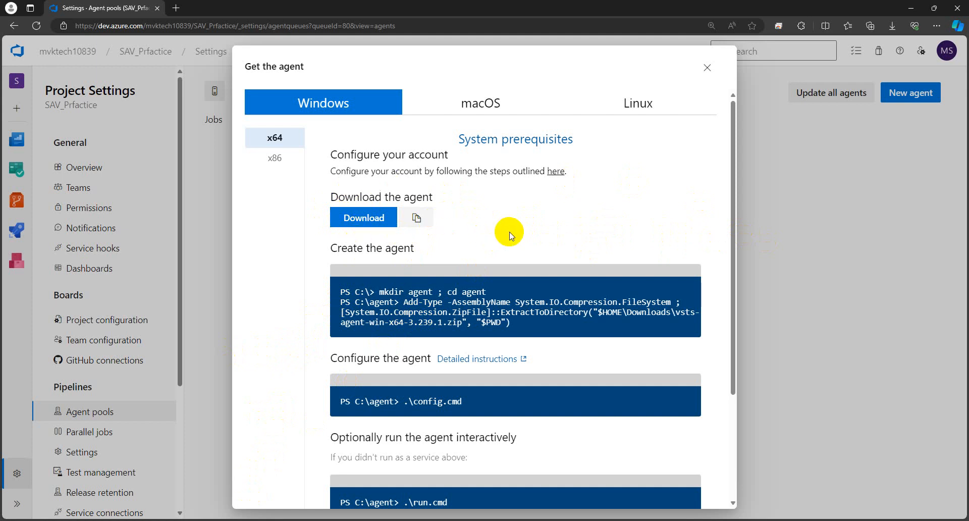
# - Close the agent instructions, select the organization URL, and switch to the Remote Desktop session
pyautogui.click(707, 67)
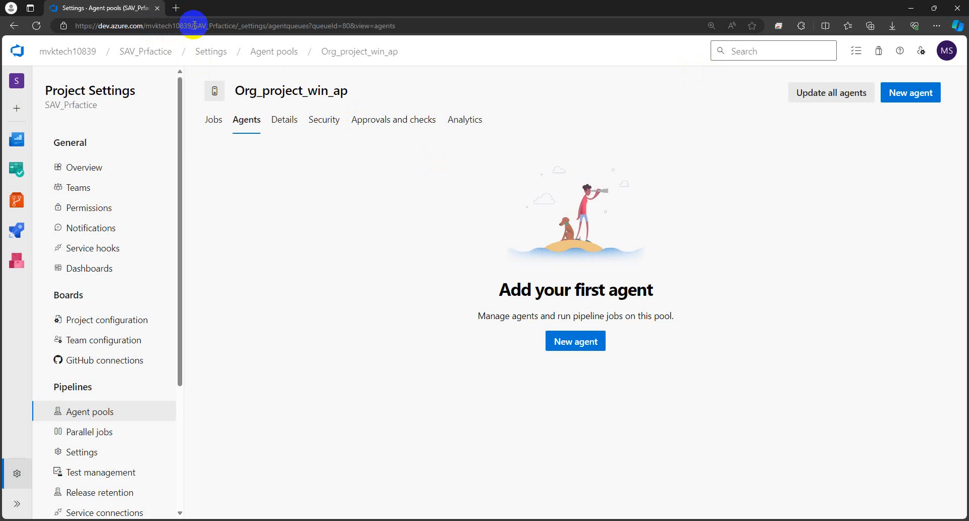
pyautogui.moveTo(194, 25); pyautogui.dragTo(75, 33)
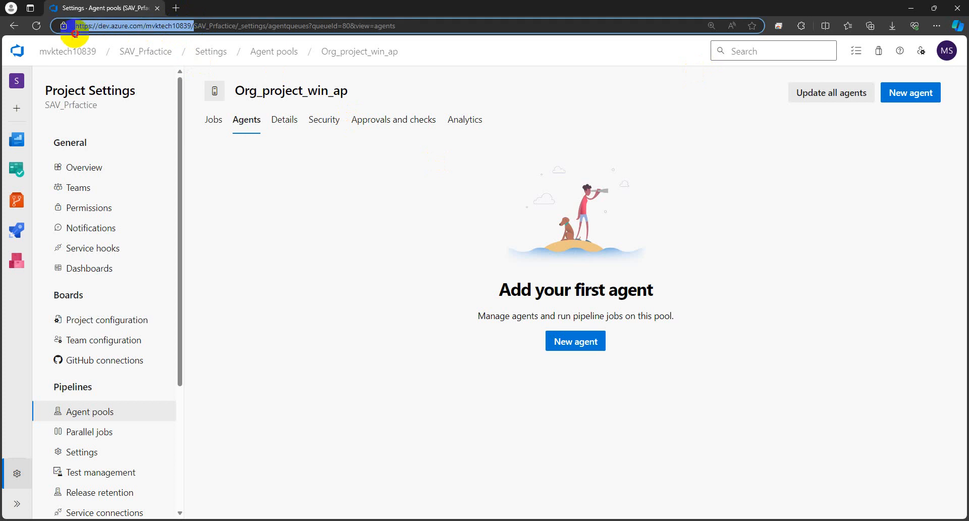
pyautogui.click(313, 210)
pyautogui.moveTo(219, 520)
pyautogui.click(222, 489)
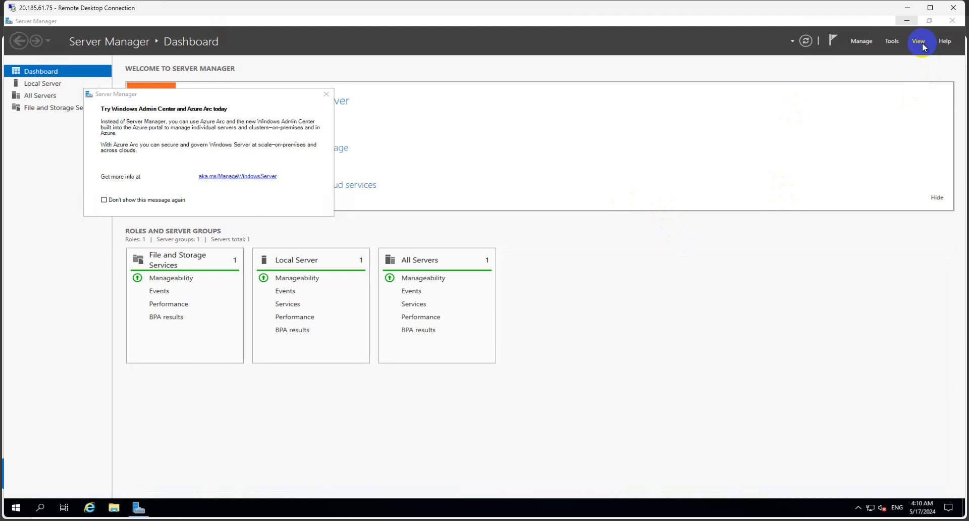
# - Close Server Manager and launch Microsoft Edge by searching 'edg' on the remote server
pyautogui.click(953, 23)
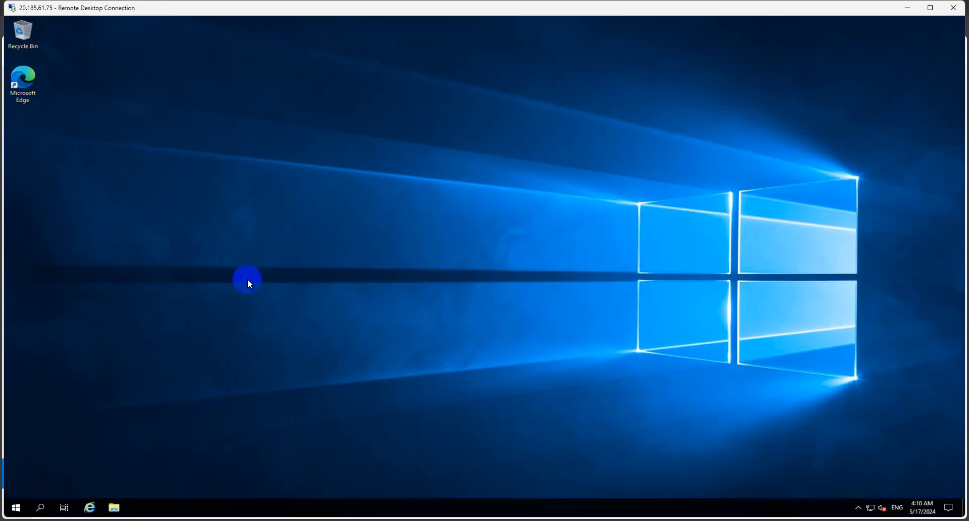
pyautogui.click(41, 507)
pyautogui.write('edg')
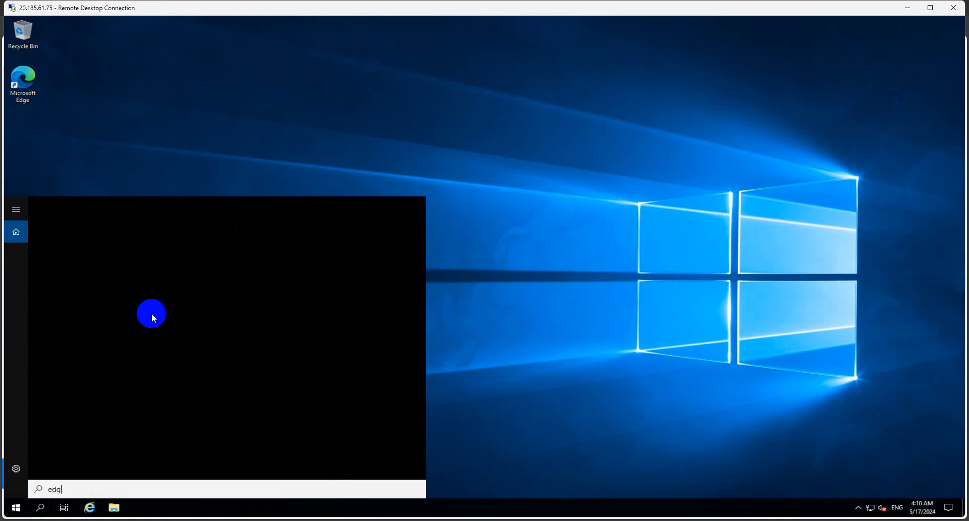
pyautogui.press('Return')
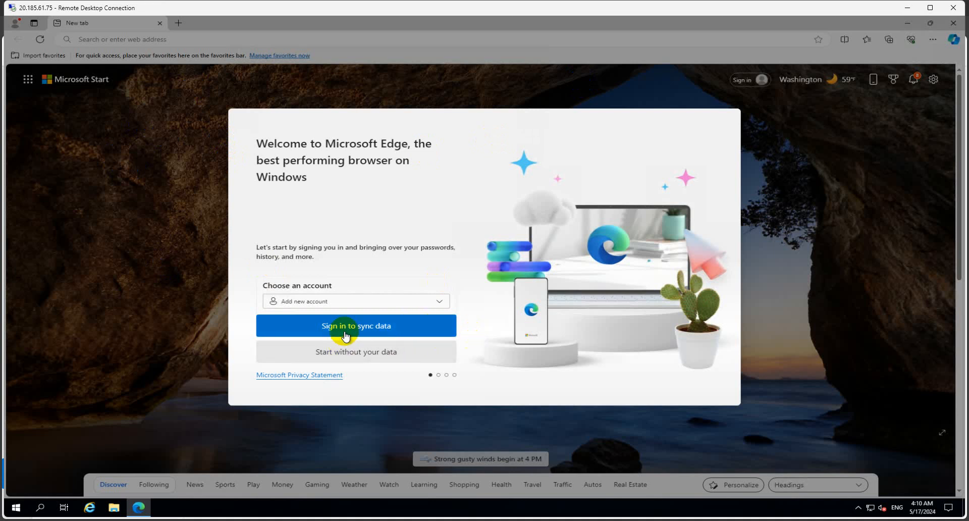
# - Skip Edge's first-run setup without signing in or importing data, then close the Welcome tab
pyautogui.click(361, 352)
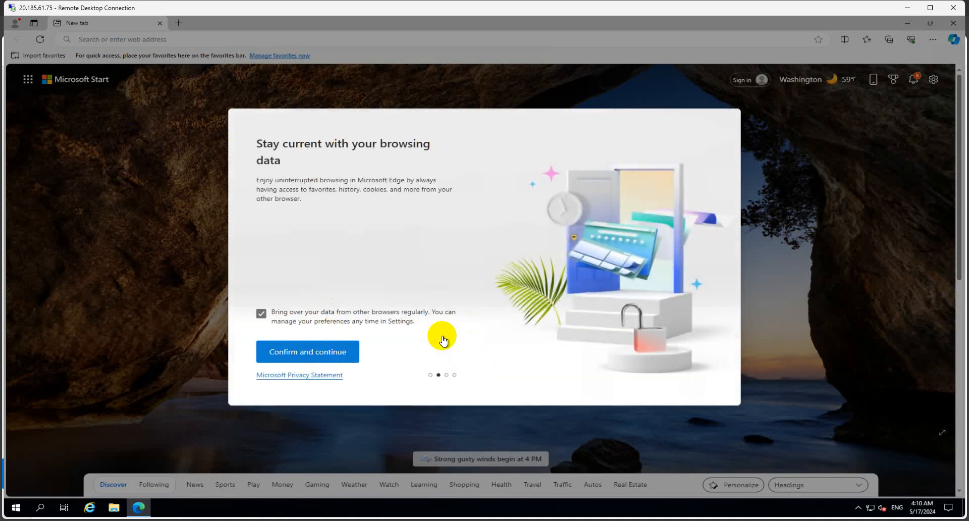
pyautogui.click(343, 349)
pyautogui.click(353, 352)
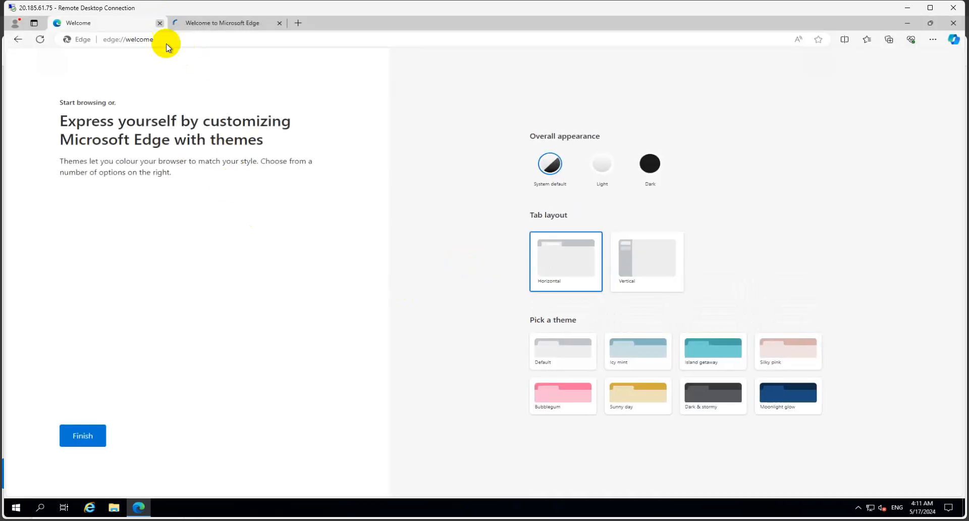
pyautogui.click(160, 23)
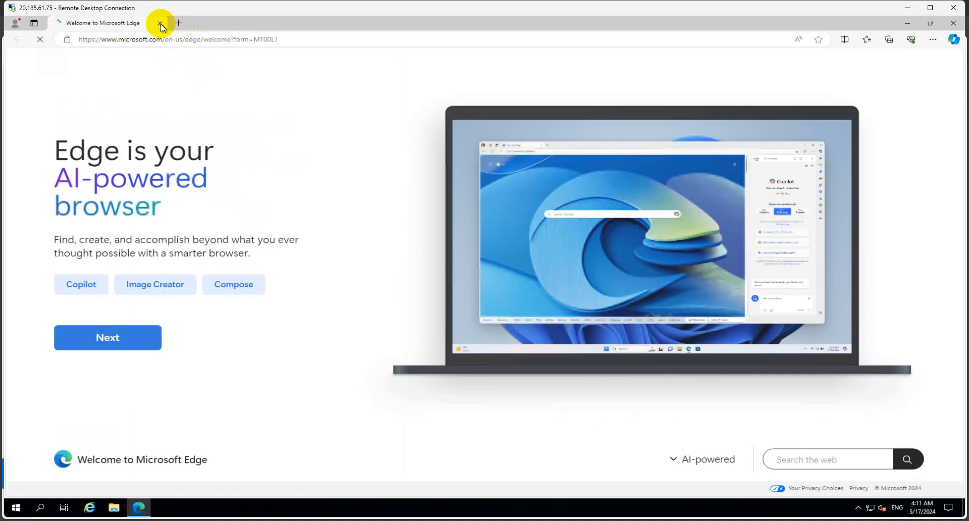
# - Start typing dev.azure.com/ in a new tab after checking the organization address locally
pyautogui.click(178, 23)
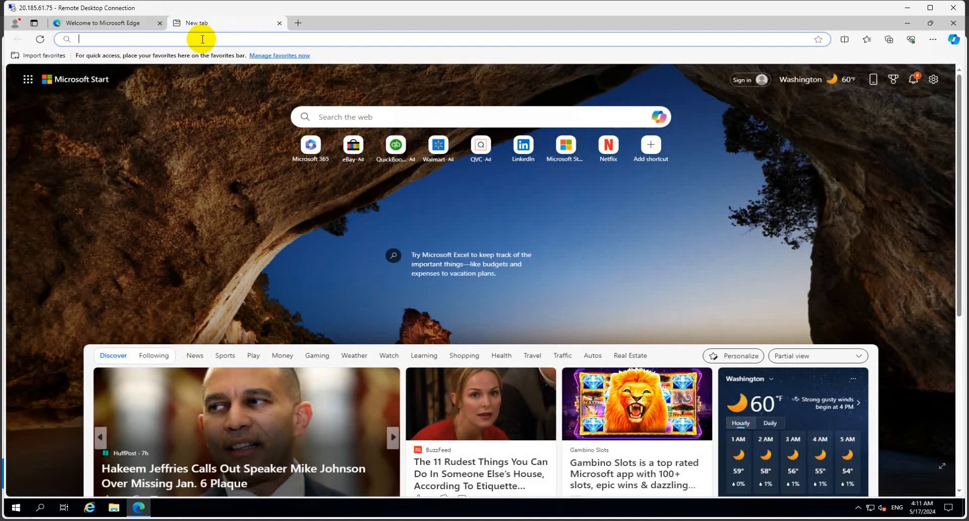
pyautogui.write('dev')
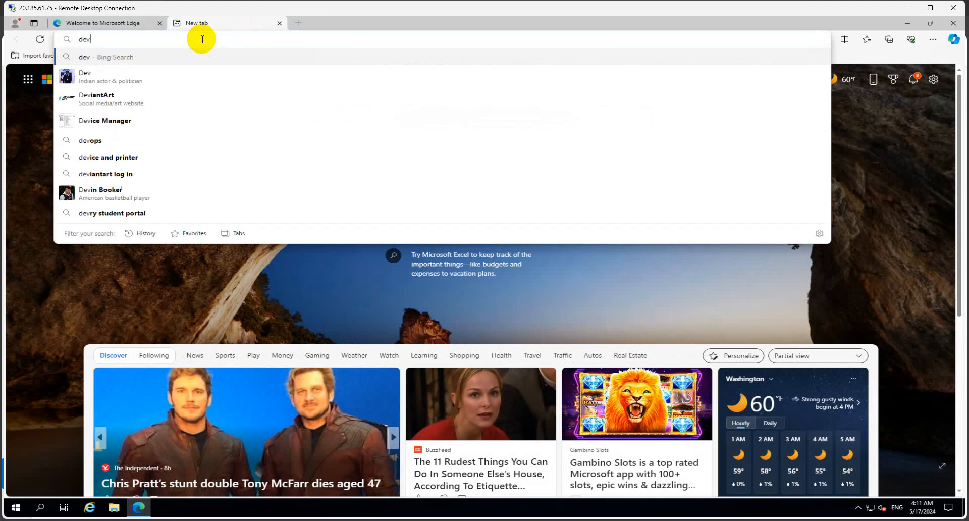
pyautogui.write('.azure')
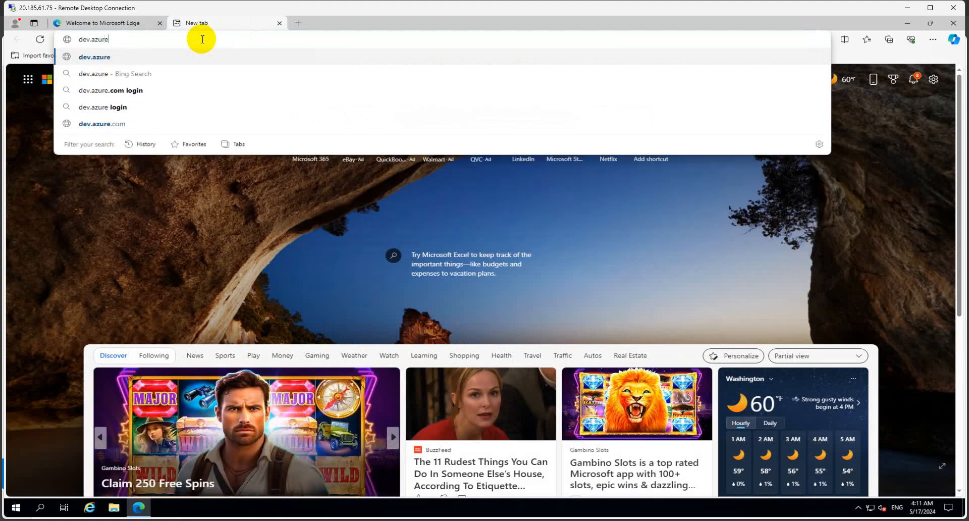
pyautogui.write('.com/')
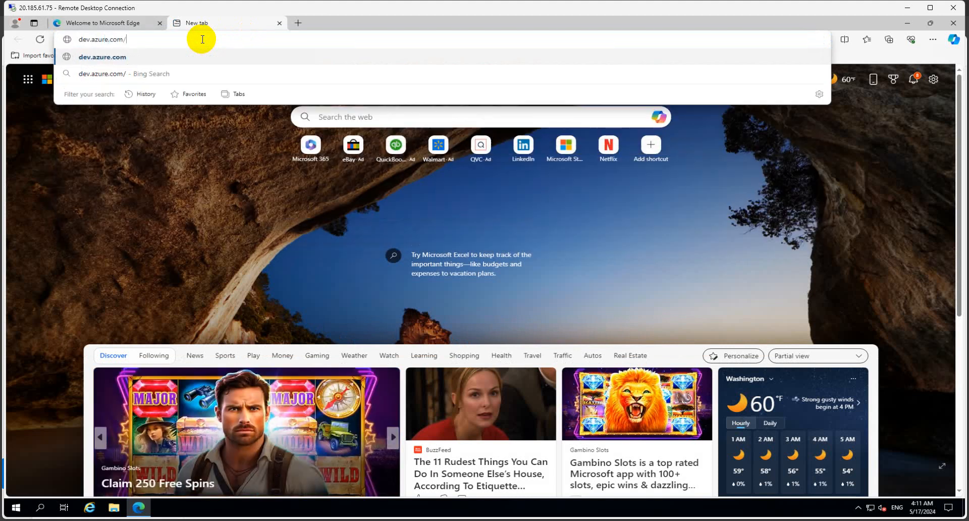
pyautogui.moveTo(138, 506)
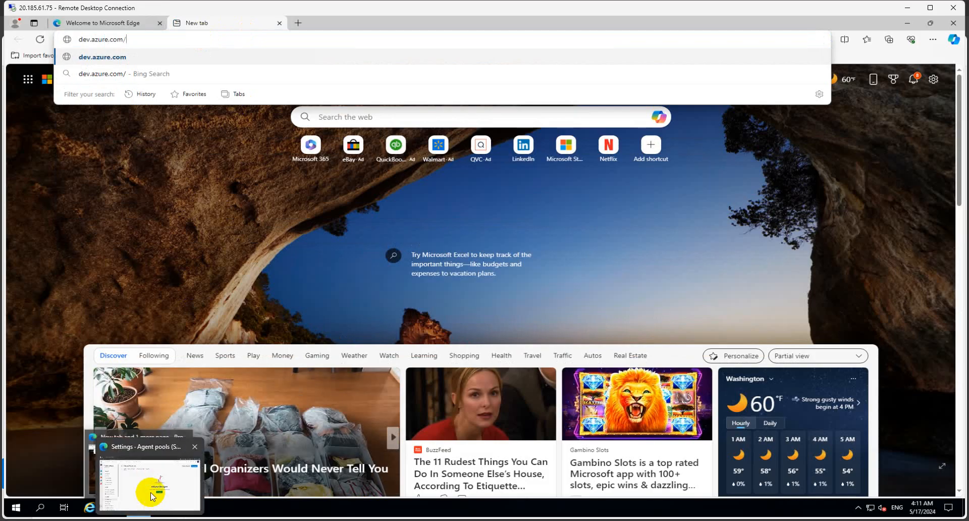
pyautogui.click(140, 487)
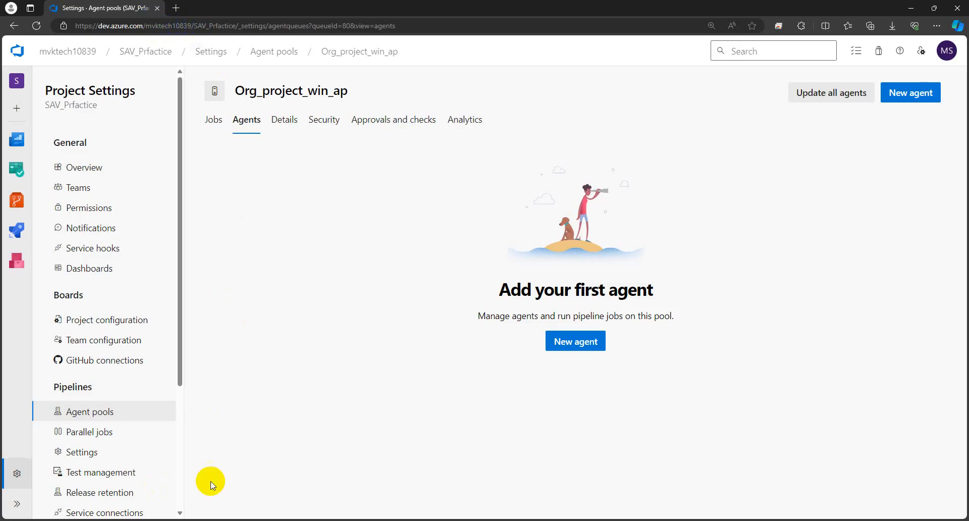
pyautogui.moveTo(219, 518)
pyautogui.click(226, 480)
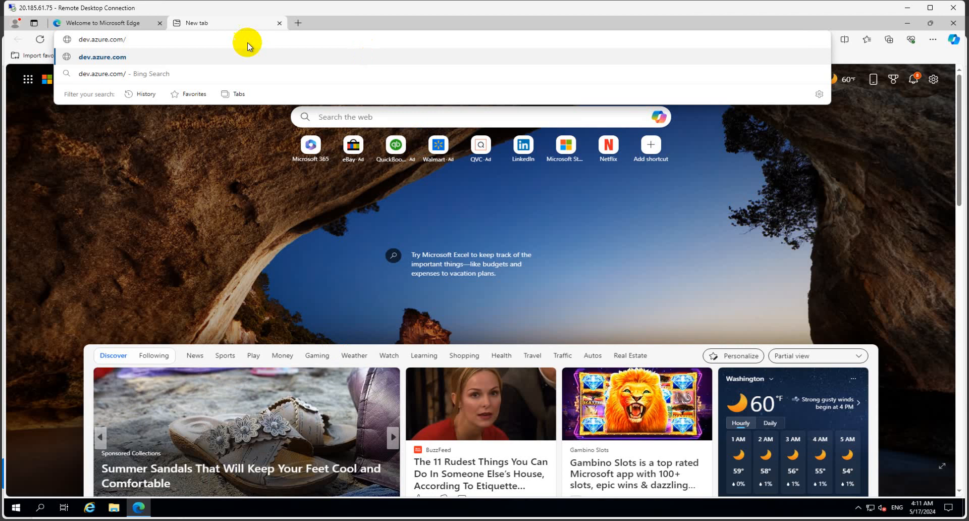
# - Complete the organization name, correct the mistyped digits to 839, load it, and begin entering the account e-mail
pyautogui.write('mvktech10')
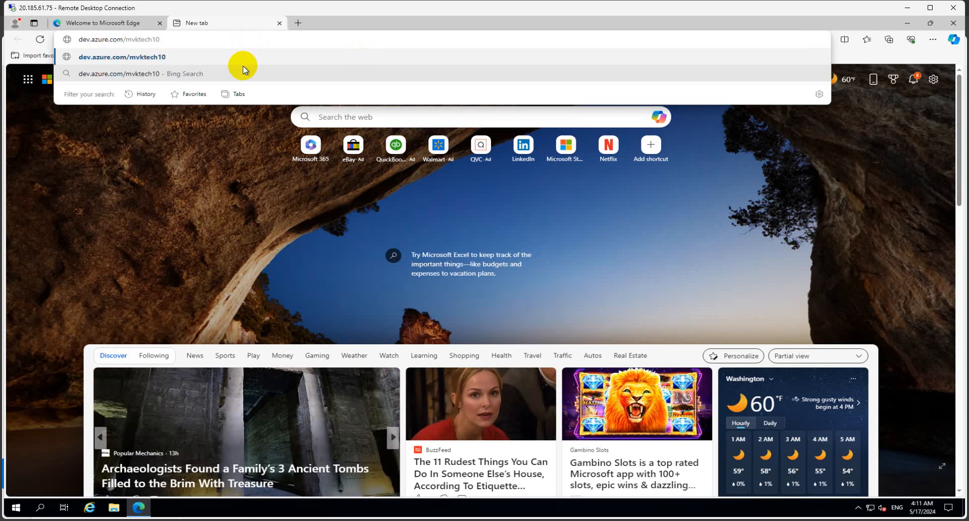
pyautogui.write('389')
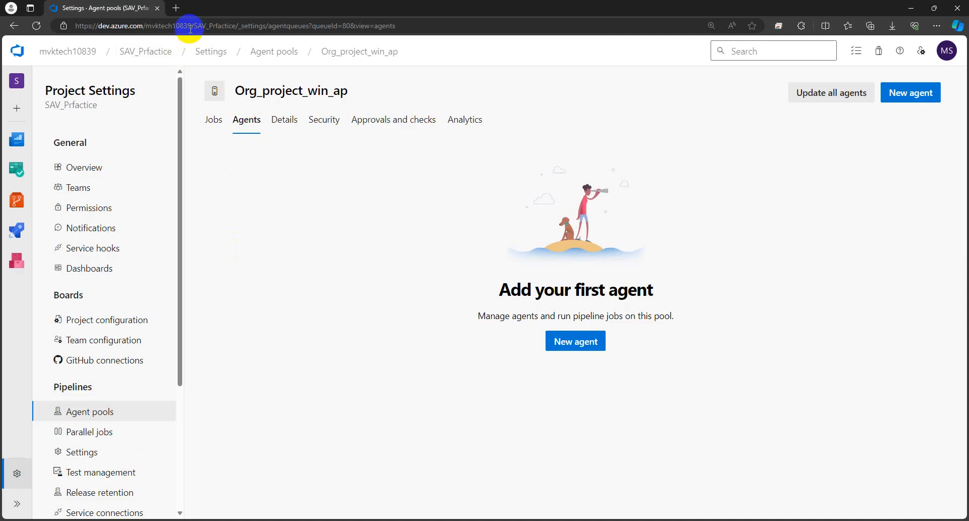
pyautogui.click(216, 507)
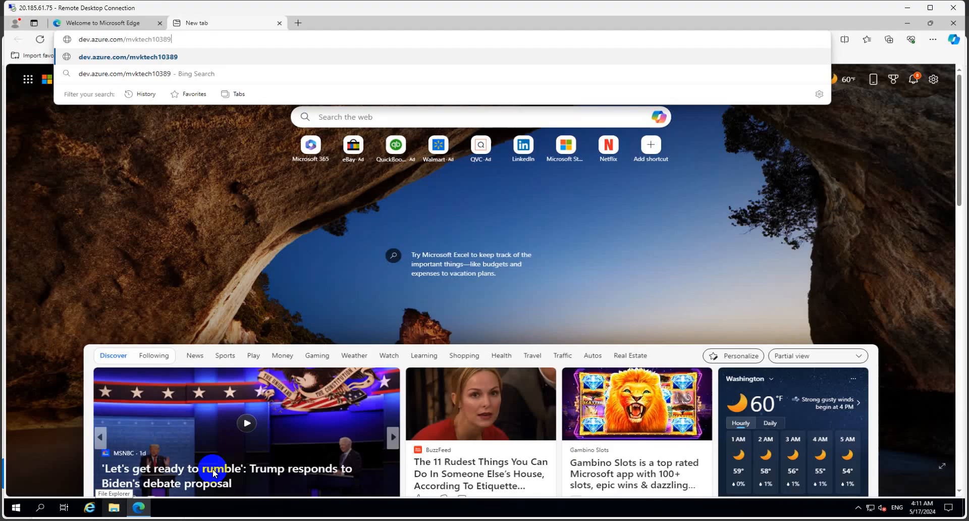
pyautogui.moveTo(172, 39); pyautogui.dragTo(161, 38)
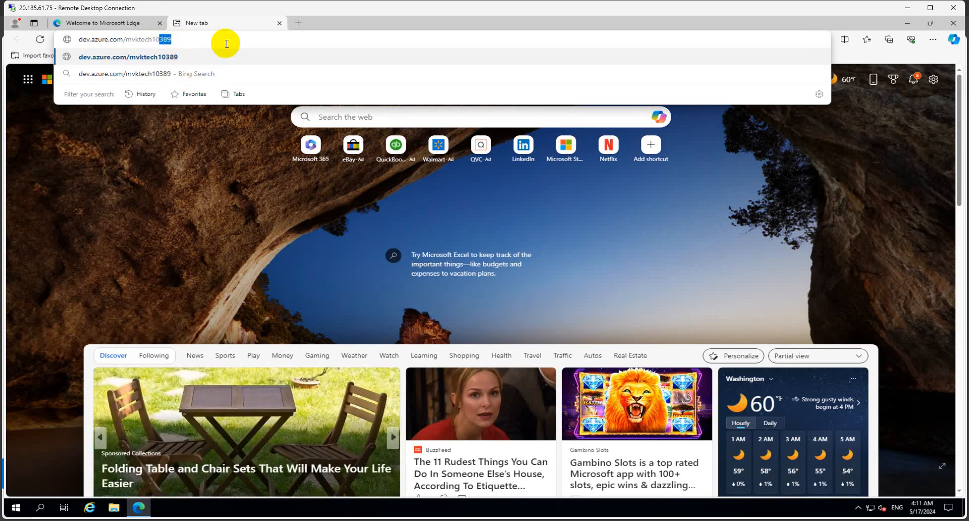
pyautogui.write('839')
pyautogui.press('Return')
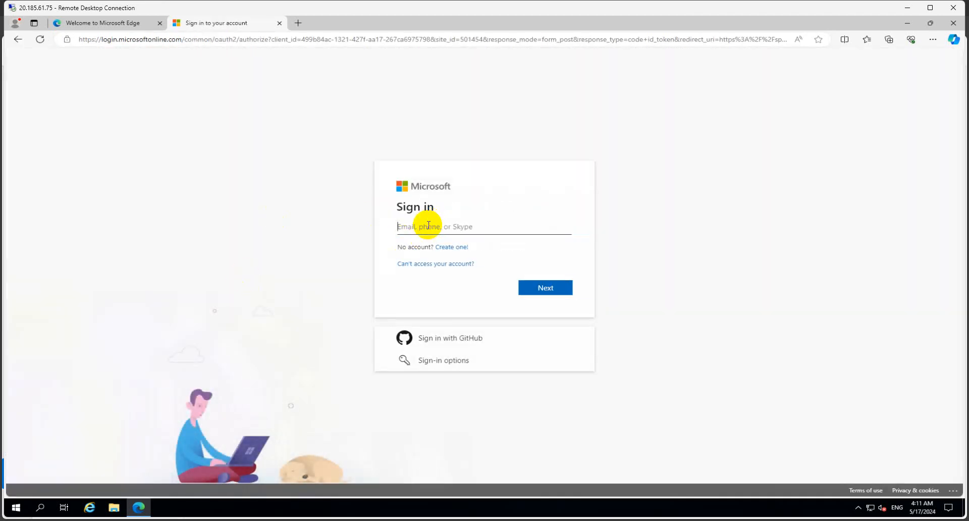
# - Submit the account e-mail and password, decline saving the password, and stay signed in
pyautogui.press('Return')
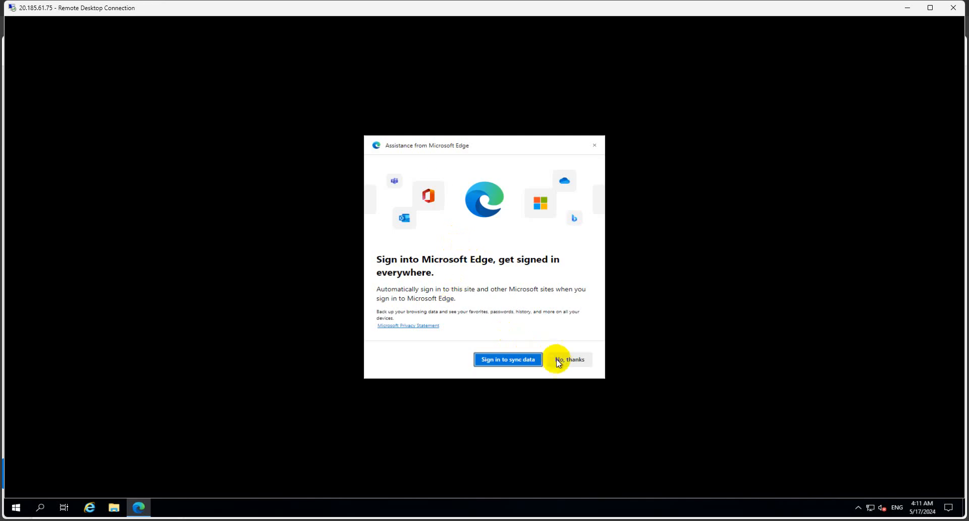
pyautogui.click(564, 360)
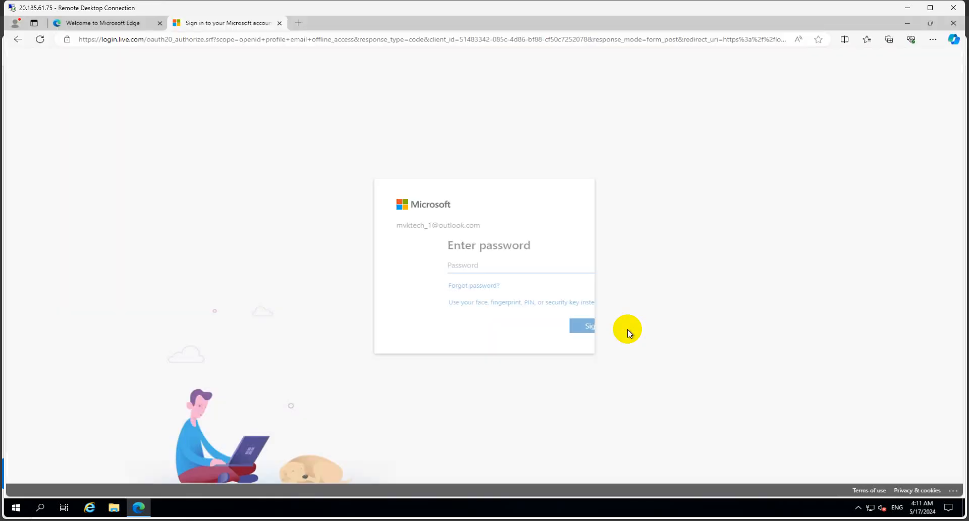
pyautogui.press('capslock')
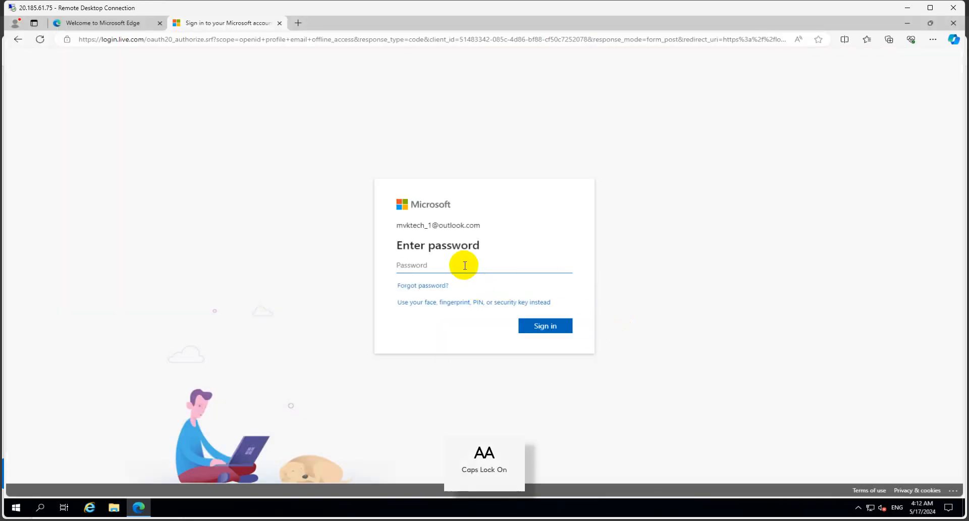
pyautogui.write('•')
pyautogui.press('capslock')
pyautogui.write('•••••••••••')
pyautogui.press('Return')
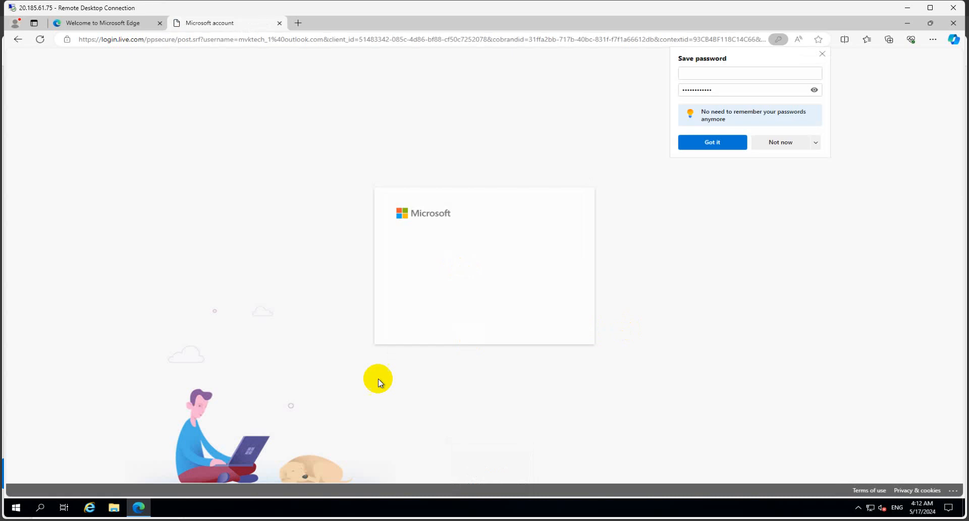
pyautogui.click(790, 145)
pyautogui.click(545, 319)
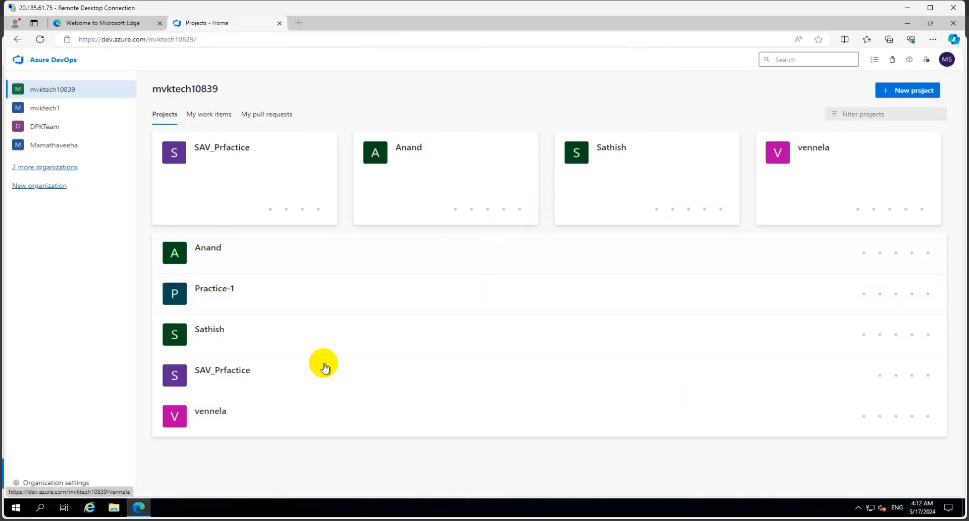
# - From SAV_Prfactice's Project Settings, open the Org_project_win_ap pool's Agents and start a New agent
pyautogui.click(225, 152)
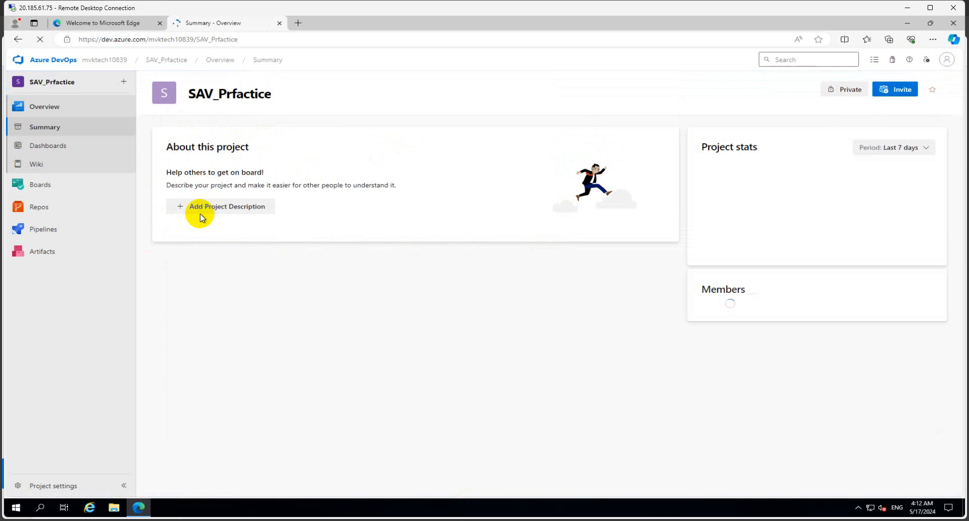
pyautogui.moveTo(91, 229)
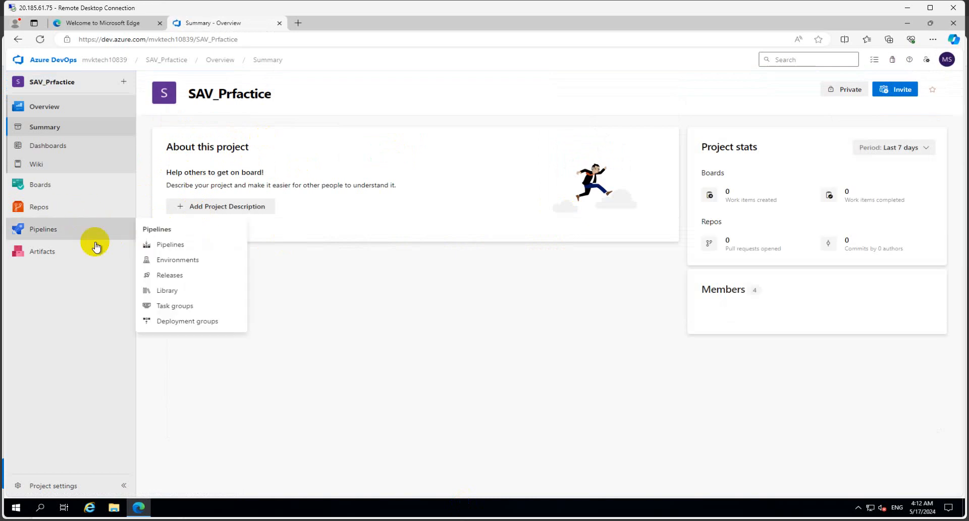
pyautogui.click(76, 485)
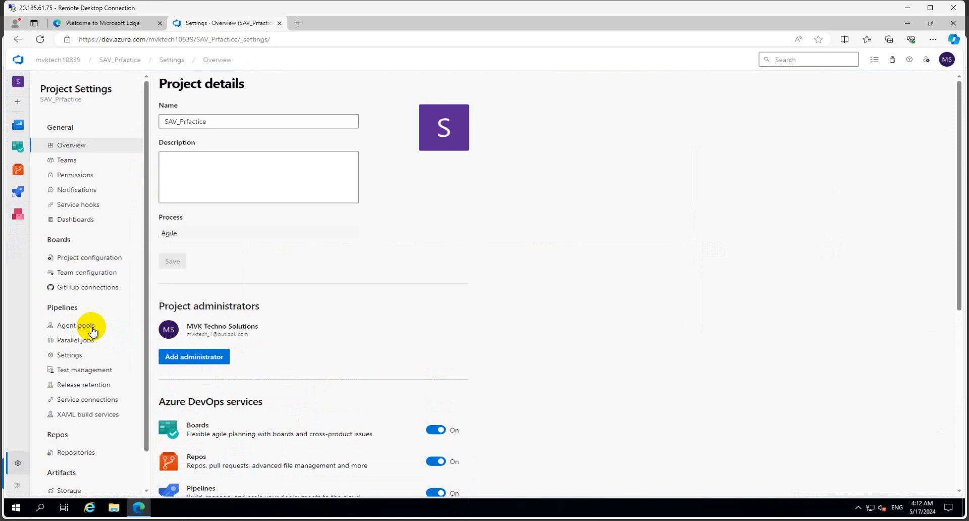
pyautogui.click(76, 325)
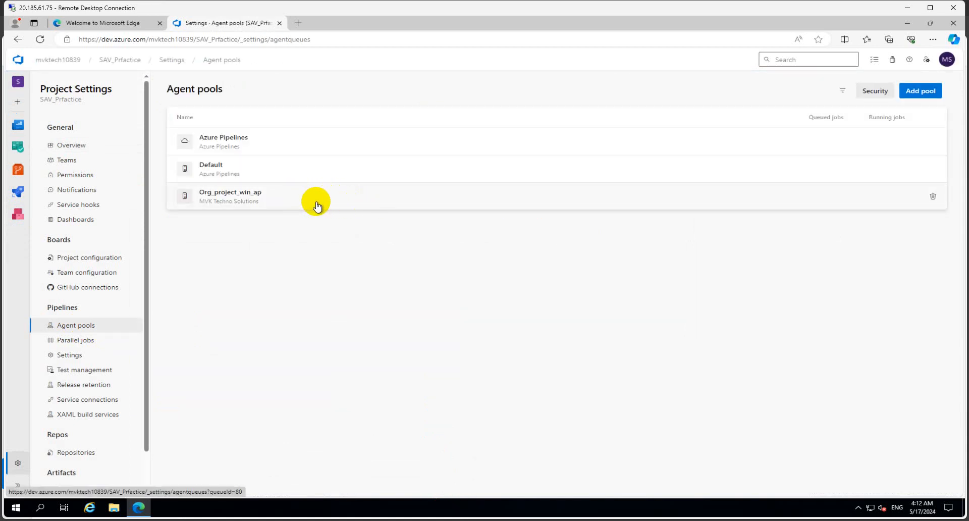
pyautogui.click(317, 205)
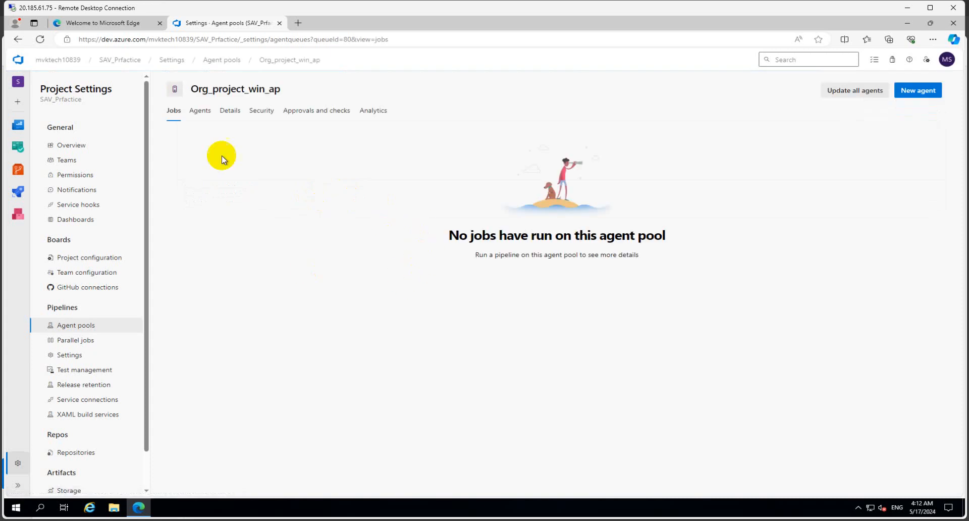
pyautogui.click(202, 112)
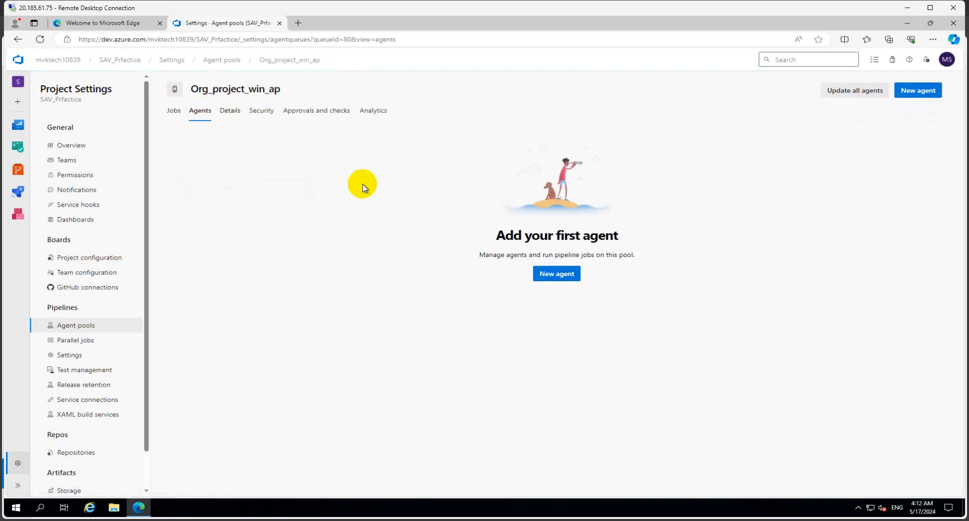
pyautogui.click(557, 275)
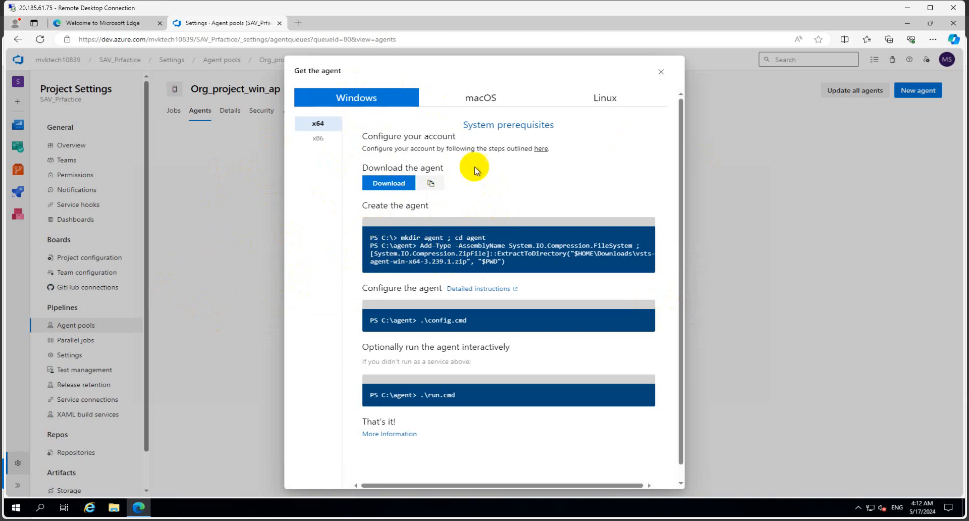
# - Download vsts-agent-win-x64-3.239.1.zip and review the mkdir agent / cd agent create commands
pyautogui.click(388, 184)
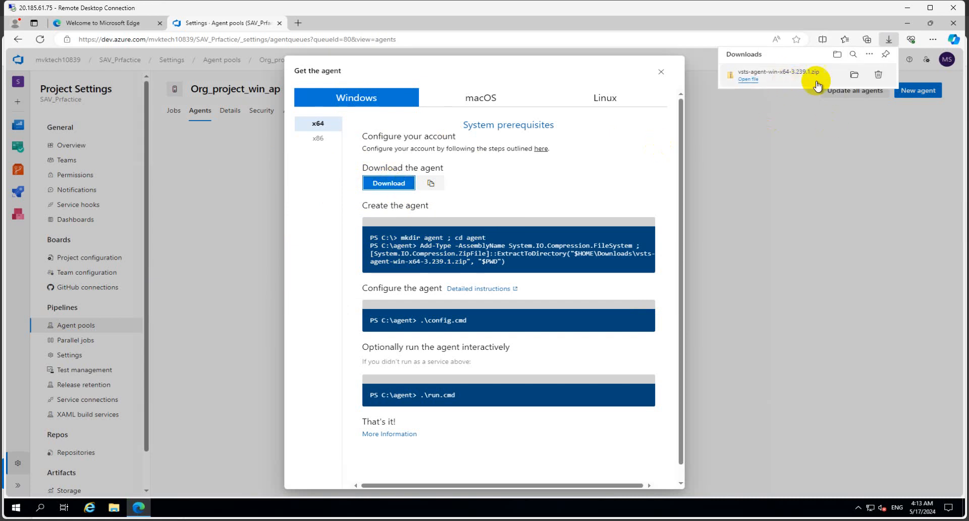
pyautogui.moveTo(853, 78)
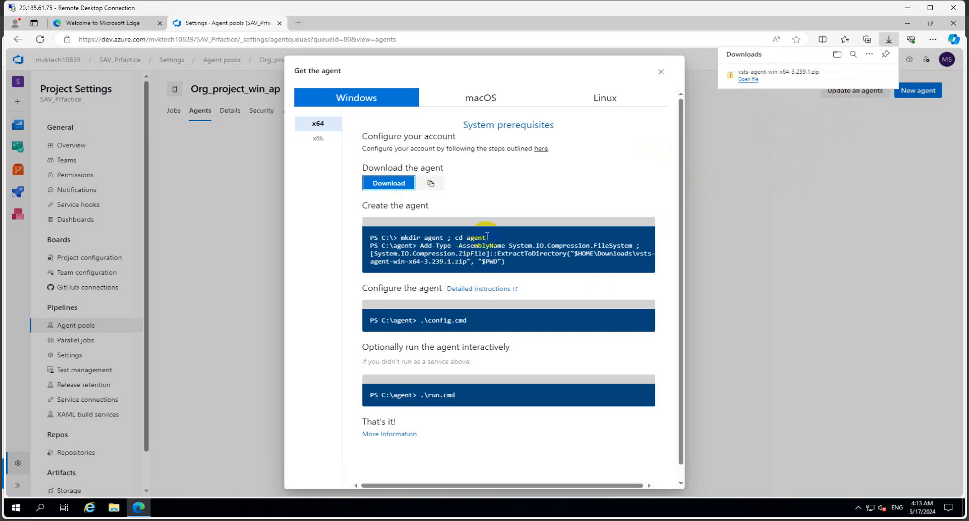
pyautogui.moveTo(446, 237)
pyautogui.mouseDown()
pyautogui.moveTo(400, 237)
pyautogui.moveTo(445, 240)
pyautogui.moveTo(427, 241)
pyautogui.mouseUp()
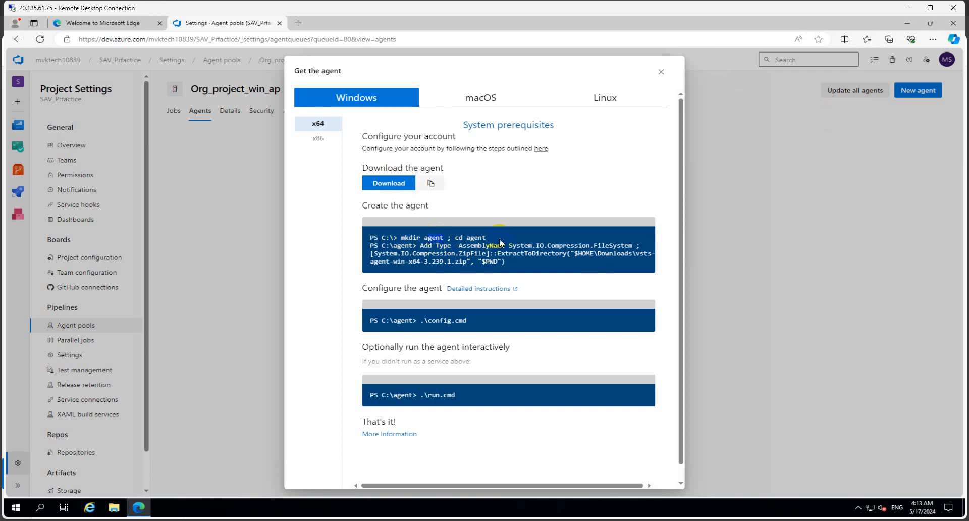
pyautogui.moveTo(487, 238); pyautogui.dragTo(454, 237)
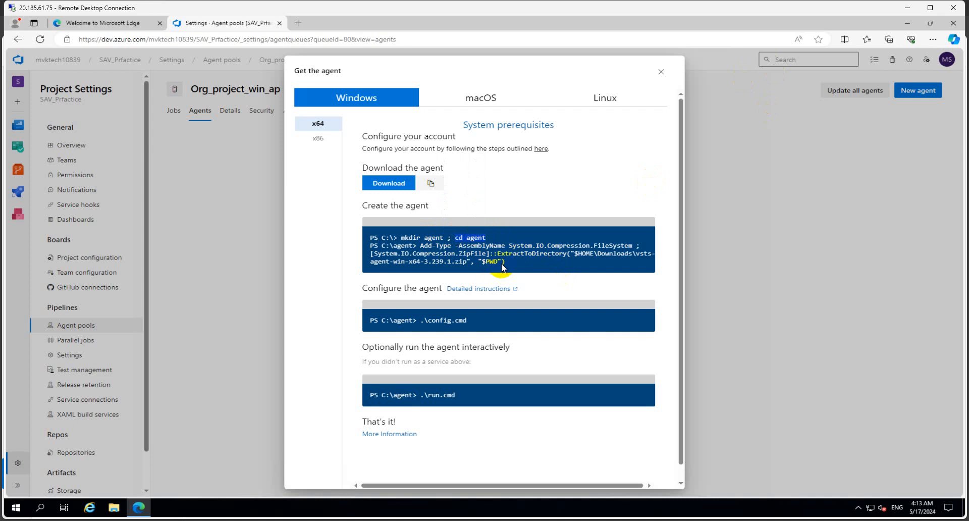
pyautogui.moveTo(505, 263); pyautogui.dragTo(366, 237)
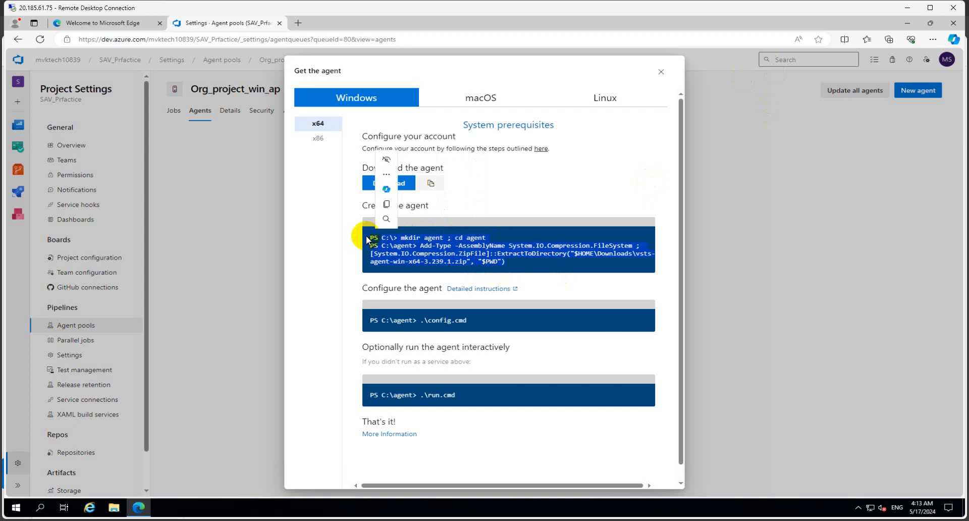
pyautogui.click(447, 236)
pyautogui.moveTo(447, 236); pyautogui.dragTo(485, 238)
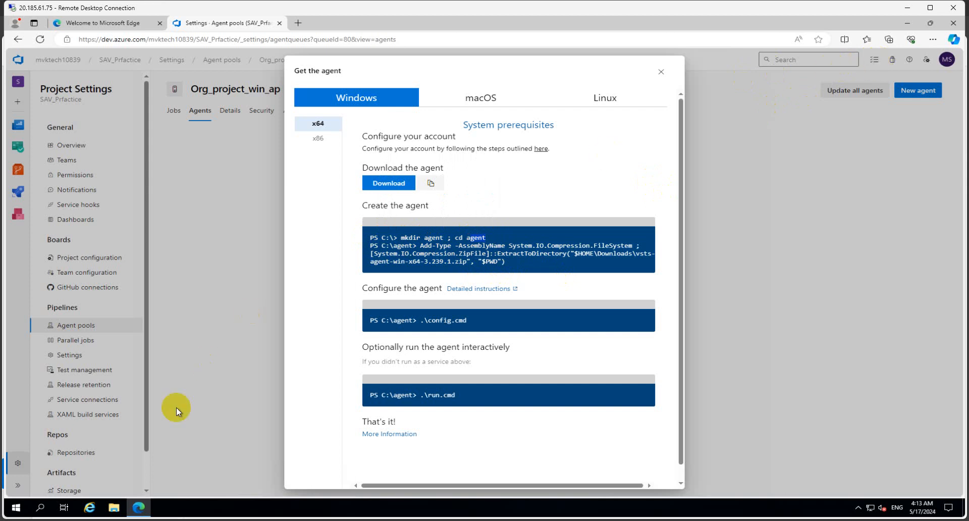
pyautogui.click(114, 506)
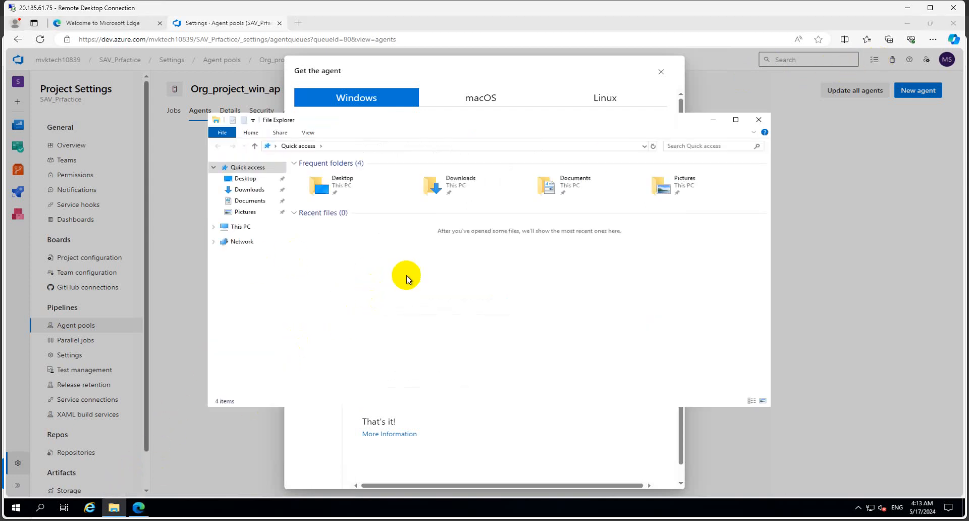
# - Create an empty 'agent' folder at the root of Windows (C:), then go to Downloads
pyautogui.click(241, 227)
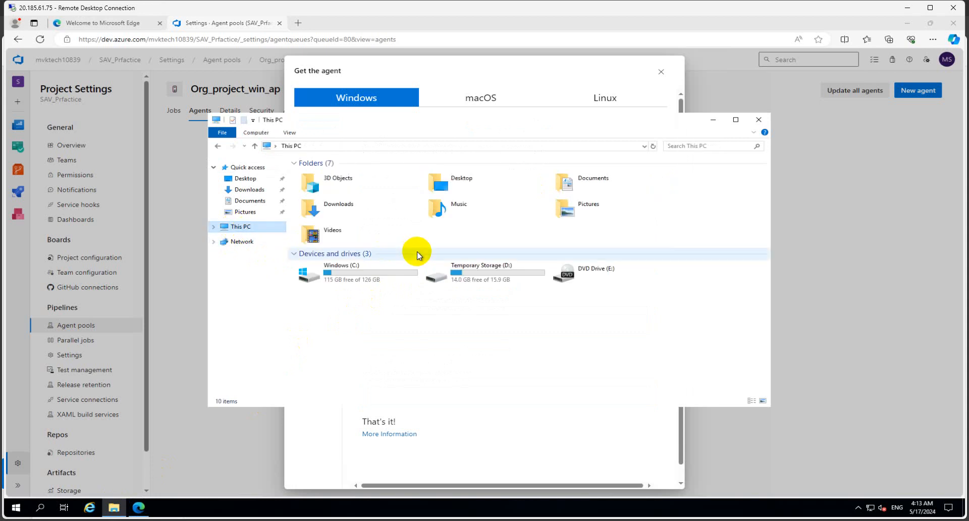
pyautogui.doubleClick(348, 272)
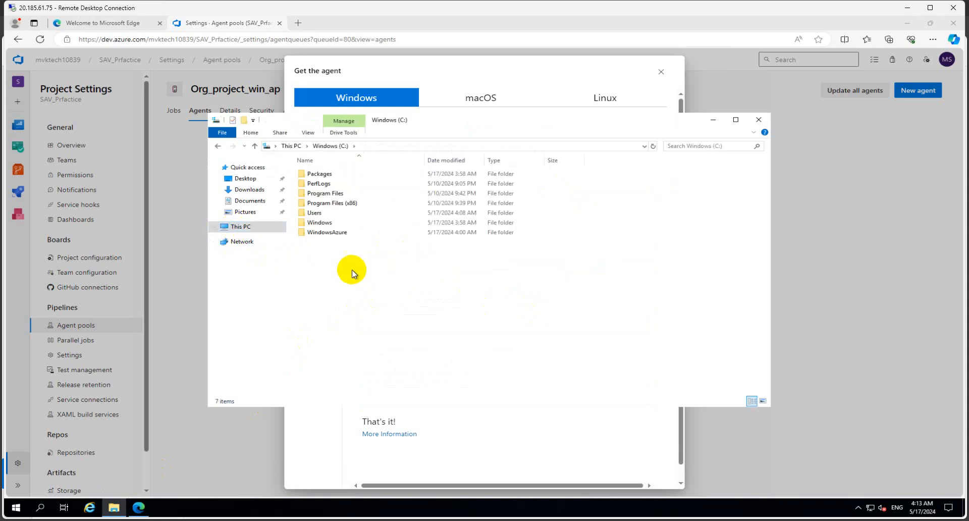
pyautogui.rightClick(351, 266)
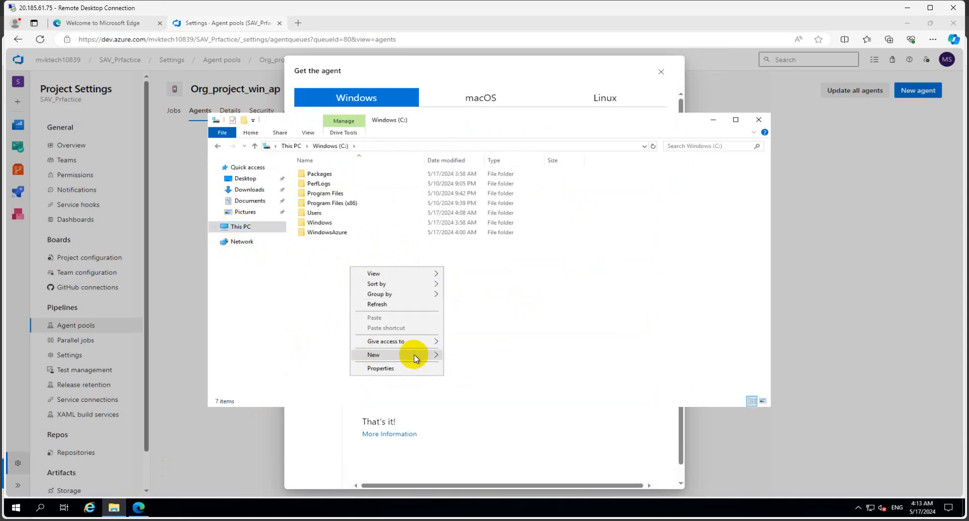
pyautogui.moveTo(414, 354)
pyautogui.click(459, 355)
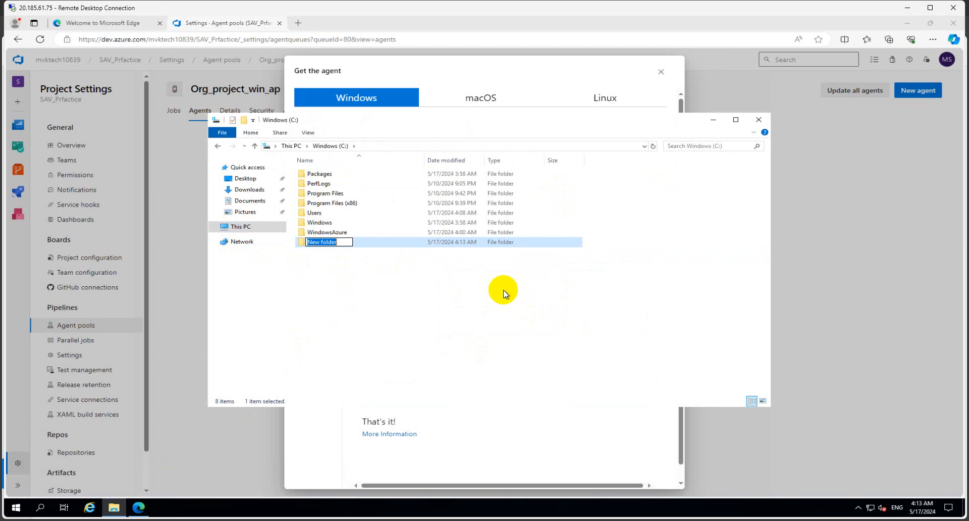
pyautogui.write('agent')
pyautogui.click(504, 289)
pyautogui.doubleClick(384, 242)
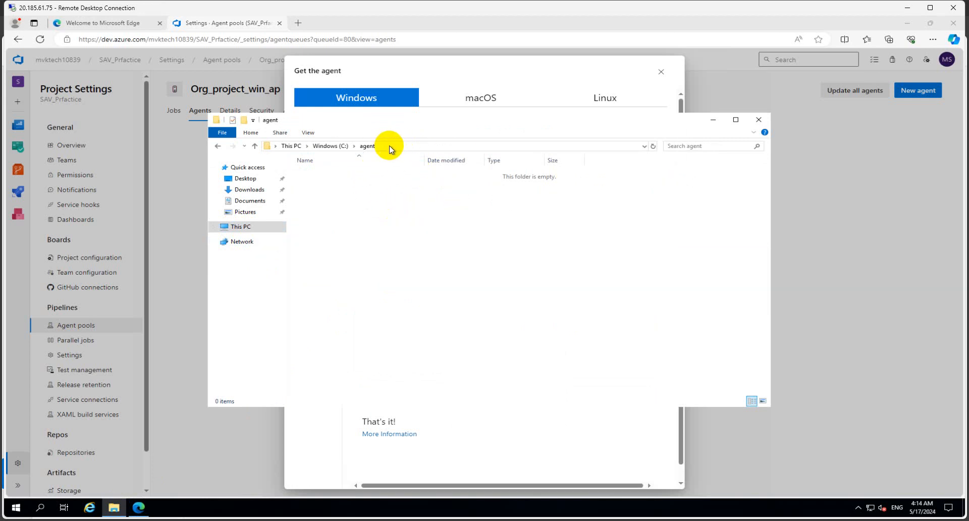
pyautogui.click(247, 189)
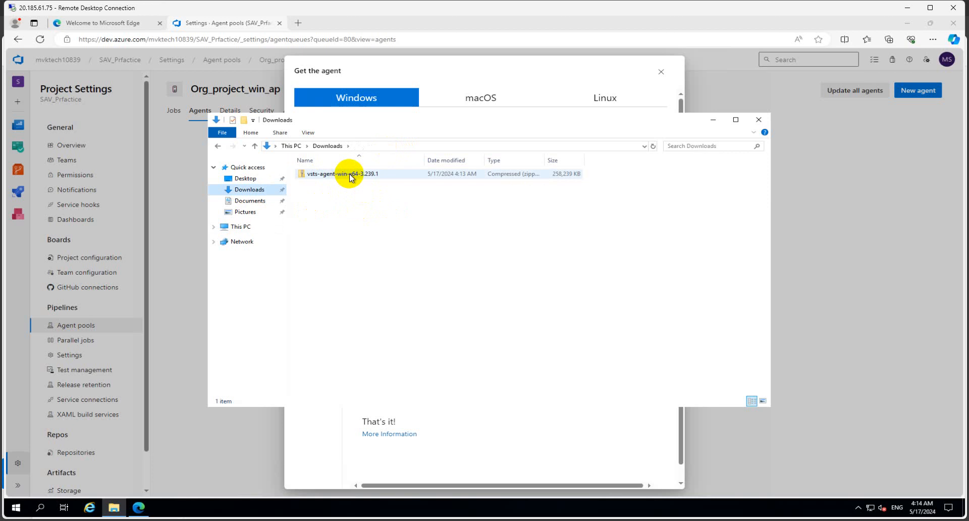
# - Extract vsts-agent-win-x64-3.239.1.zip into C:\agent, then return to the local Agent pools page
pyautogui.click(340, 175)
pyautogui.rightClick(341, 177)
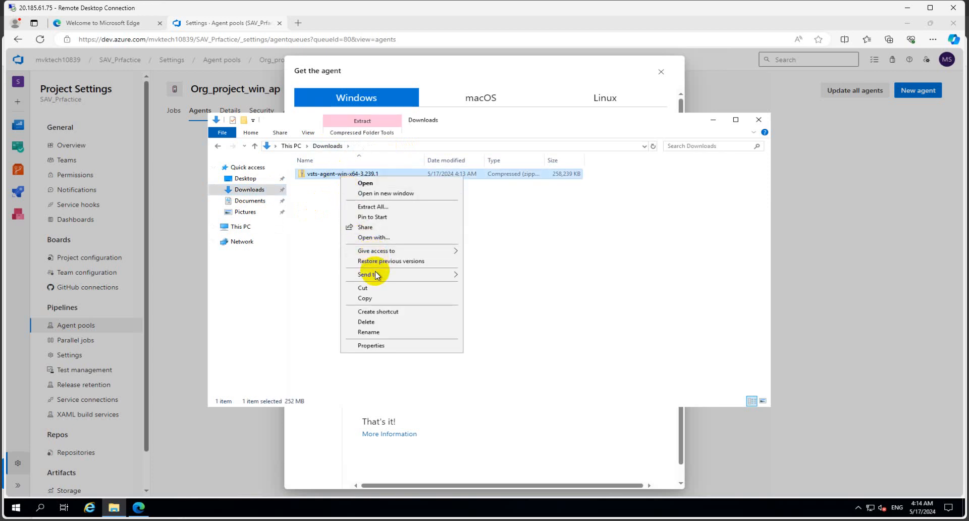
pyautogui.moveTo(374, 274)
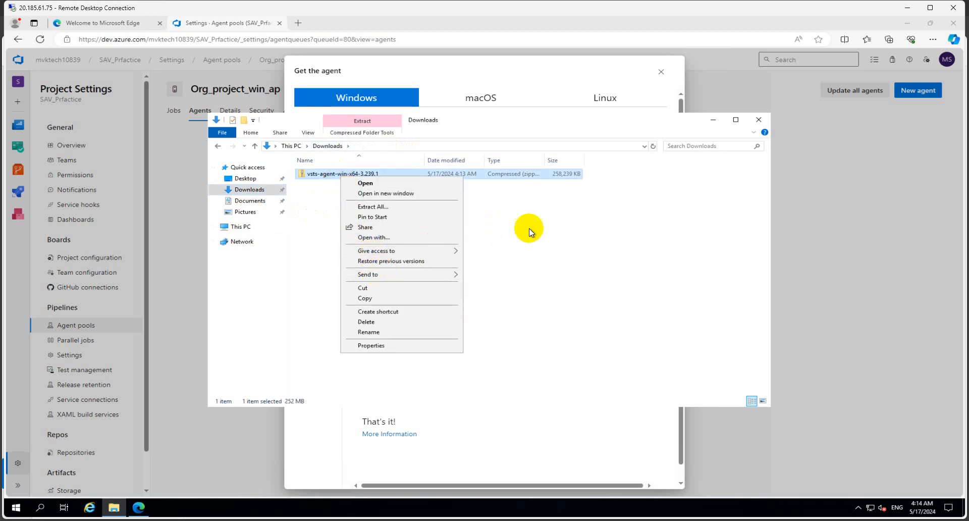
pyautogui.click(389, 206)
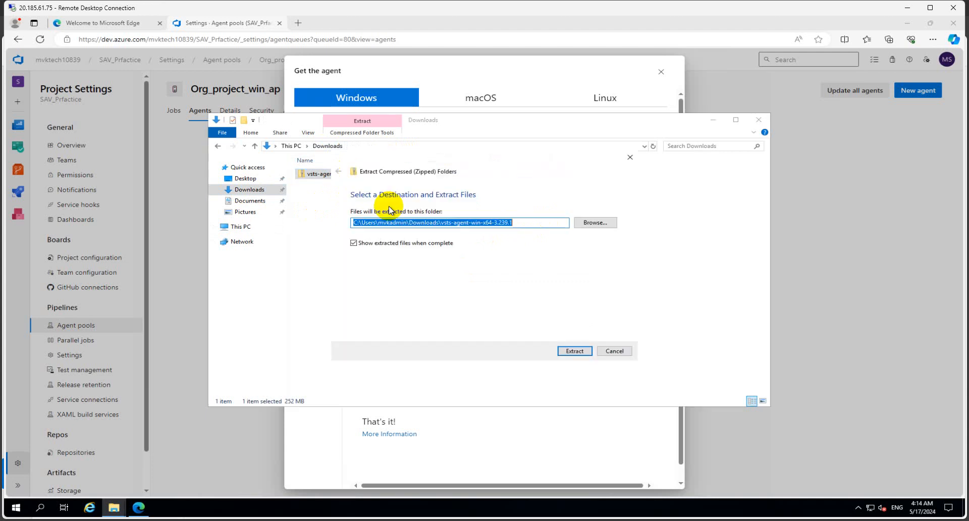
pyautogui.click(598, 223)
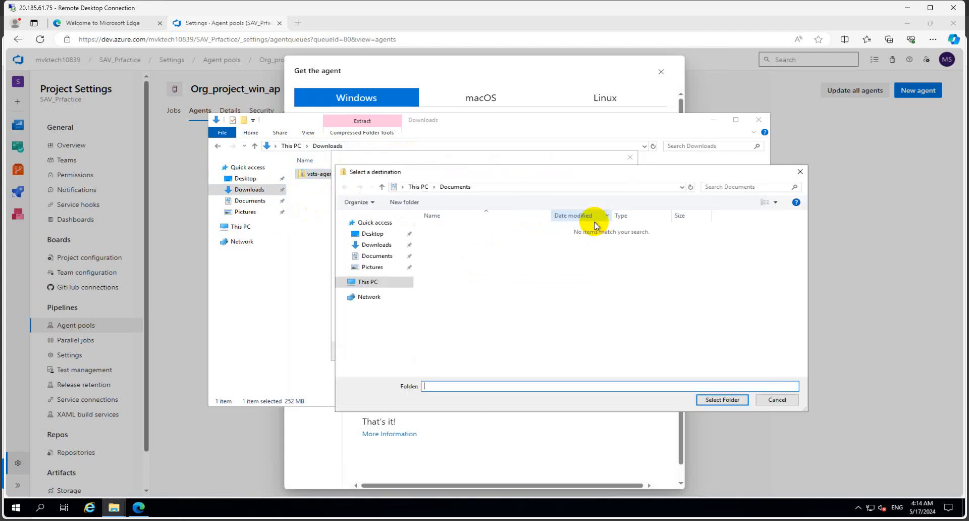
pyautogui.click(371, 283)
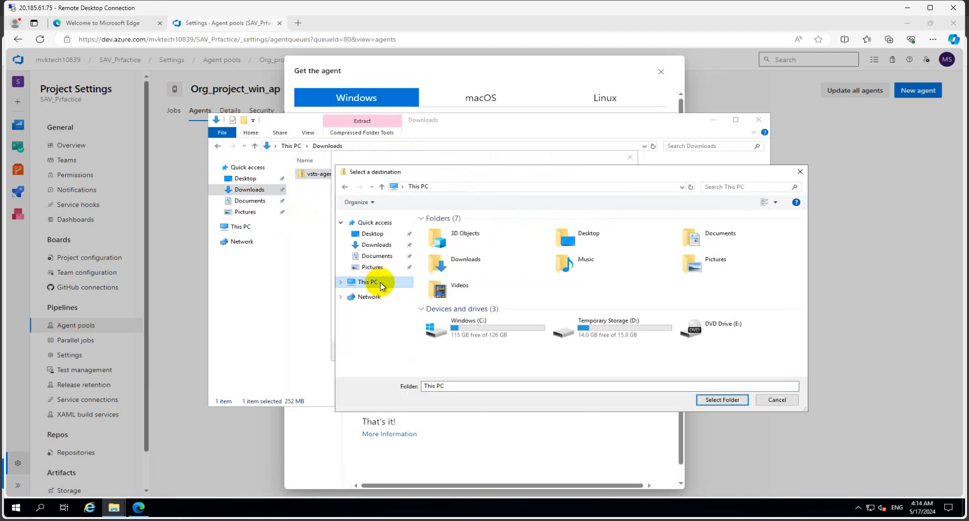
pyautogui.doubleClick(482, 323)
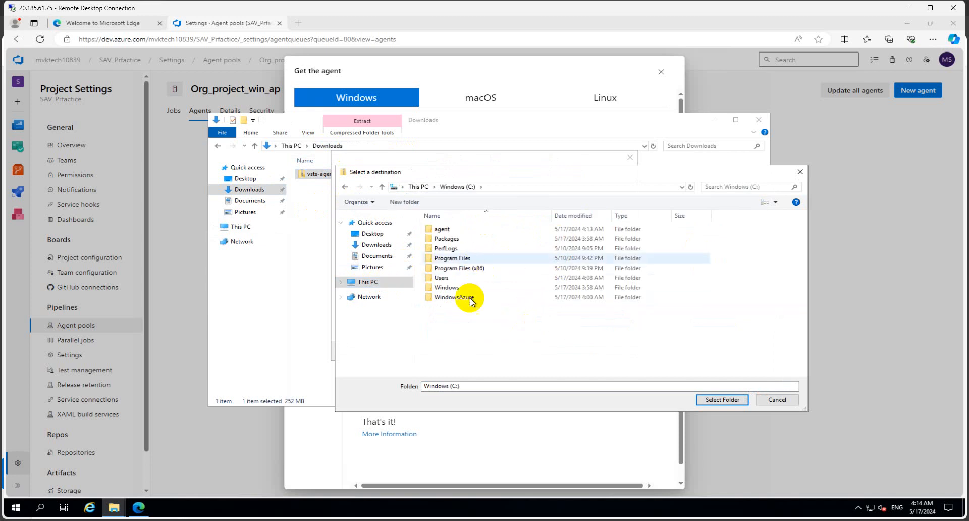
pyautogui.doubleClick(450, 229)
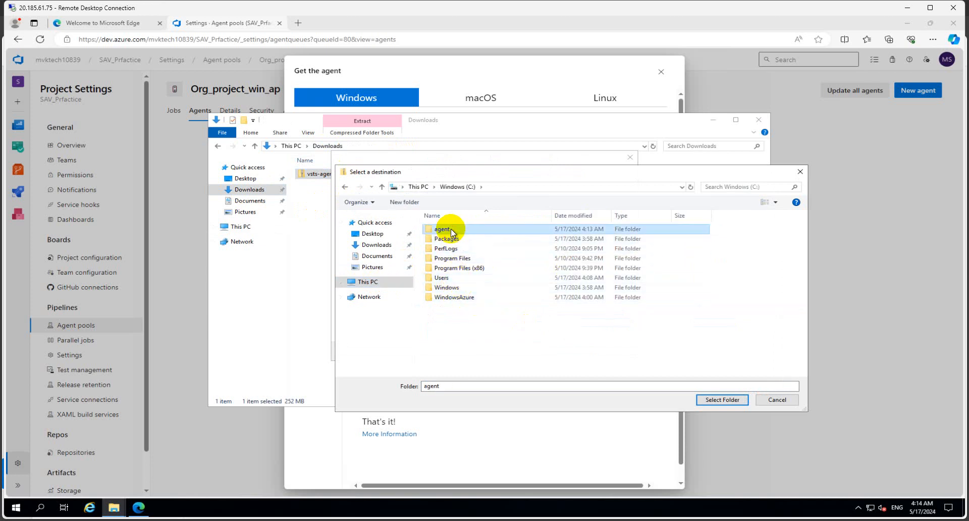
pyautogui.click(704, 400)
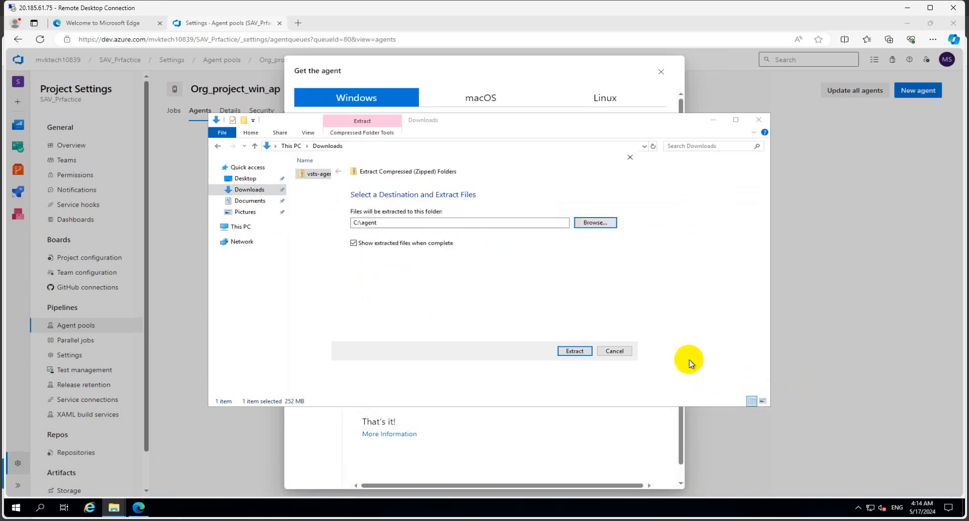
pyautogui.click(575, 352)
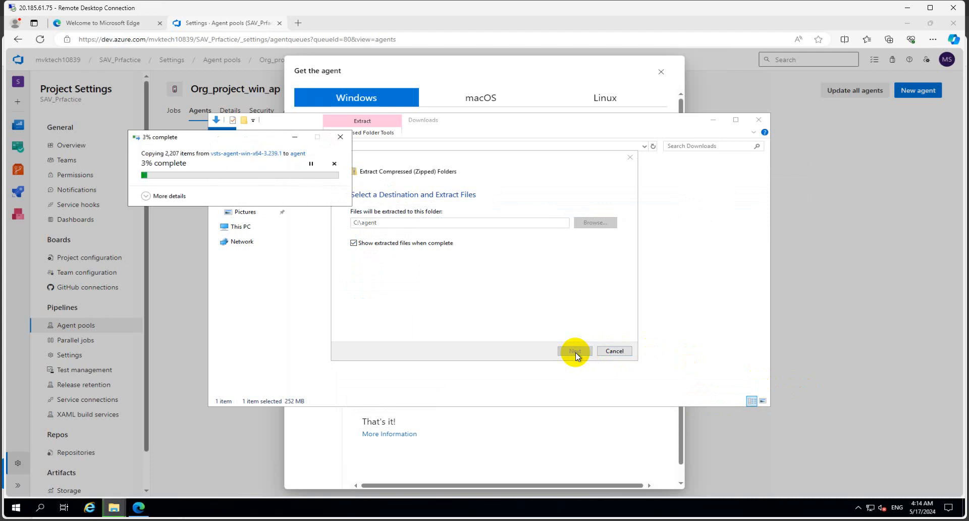
pyautogui.click(155, 496)
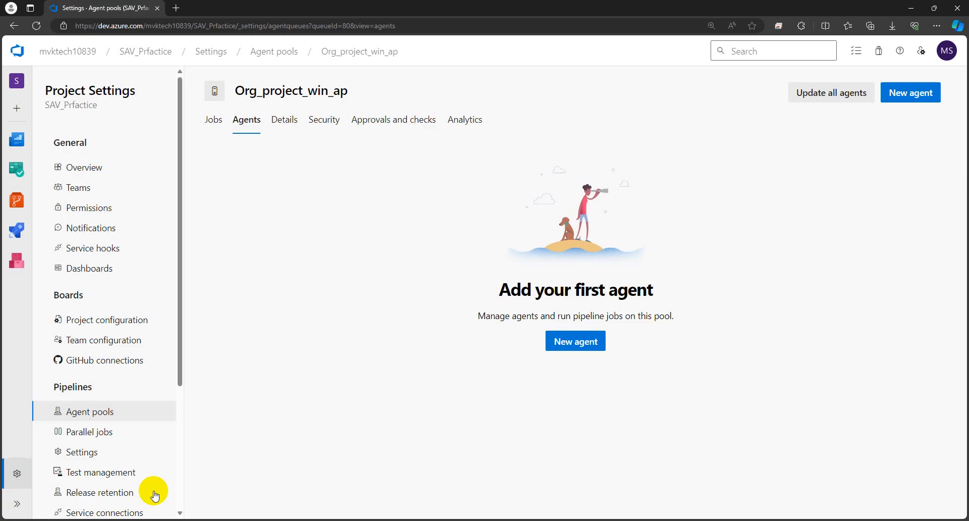
# - Review the create-agent and .\config.cmd commands in Get the agent, then return to File Explorer
pyautogui.moveTo(217, 520)
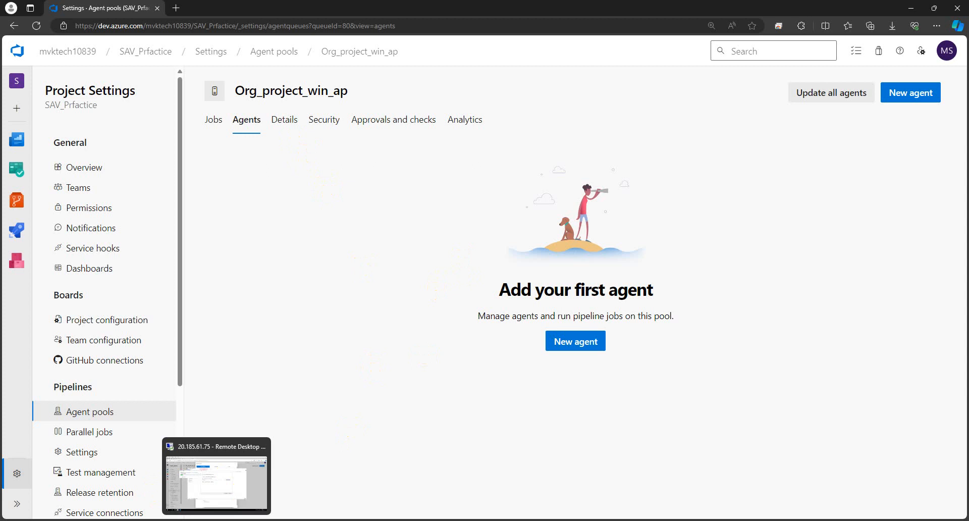
pyautogui.click(573, 340)
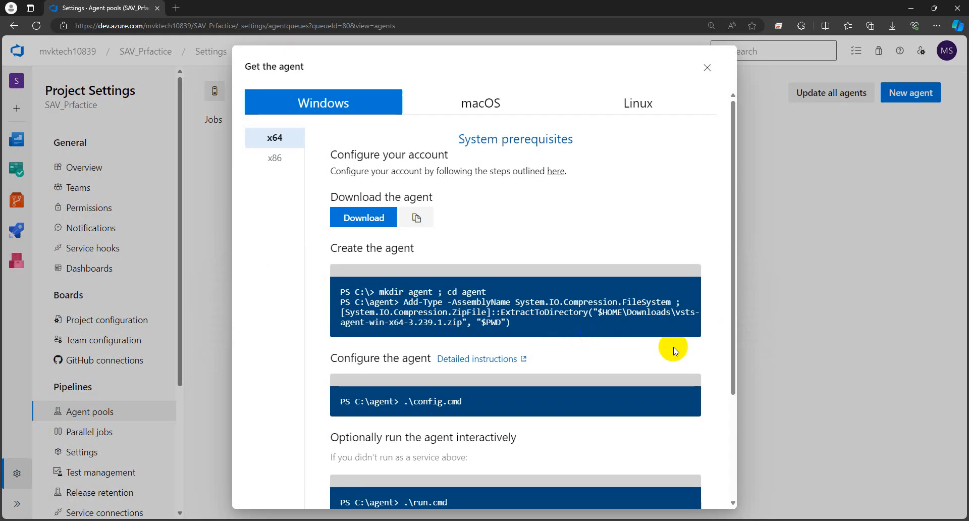
pyautogui.scroll(-1, 483, 293)
pyautogui.moveTo(525, 265); pyautogui.dragTo(338, 225)
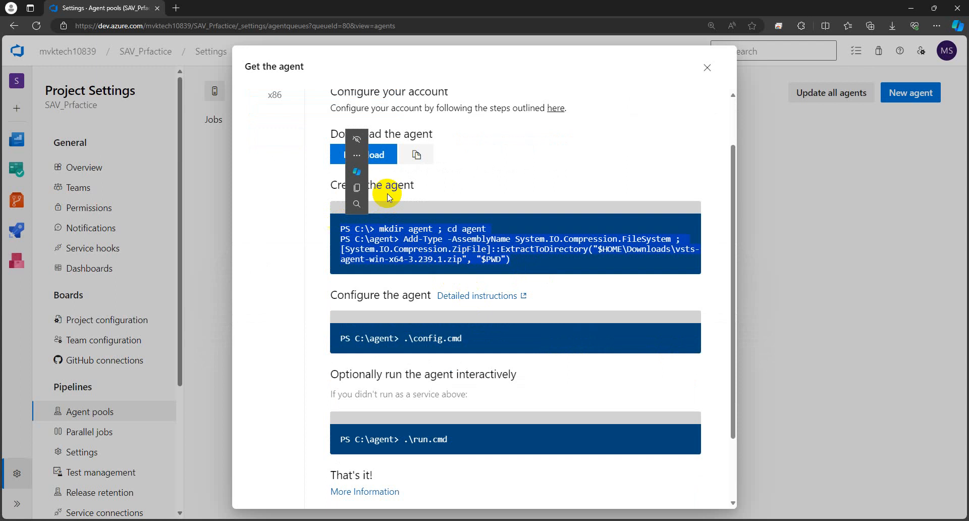
pyautogui.click(514, 139)
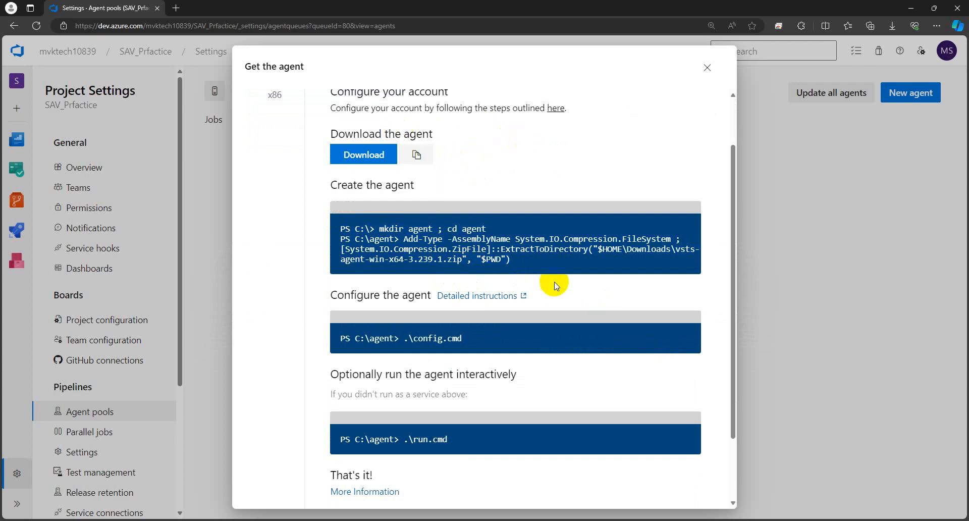
pyautogui.moveTo(517, 259); pyautogui.dragTo(325, 225)
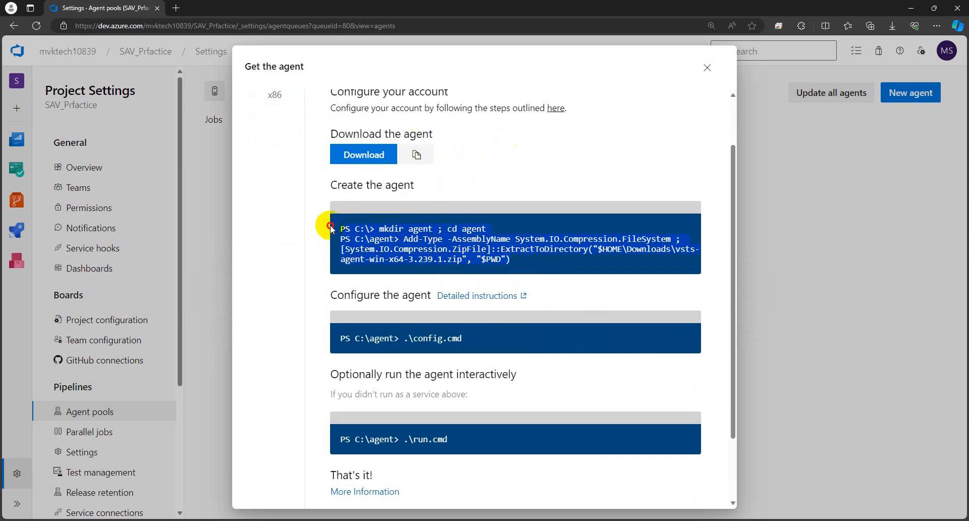
pyautogui.click(585, 303)
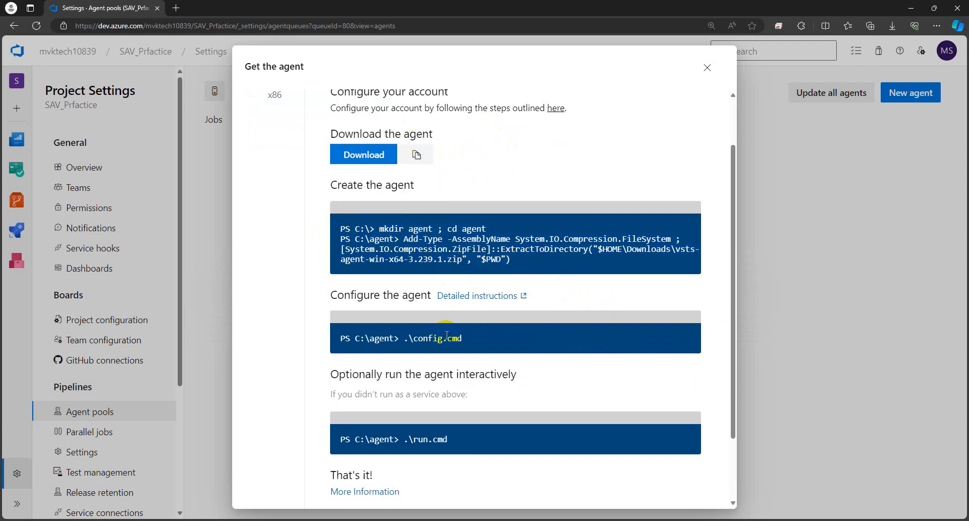
pyautogui.moveTo(471, 338); pyautogui.dragTo(326, 312)
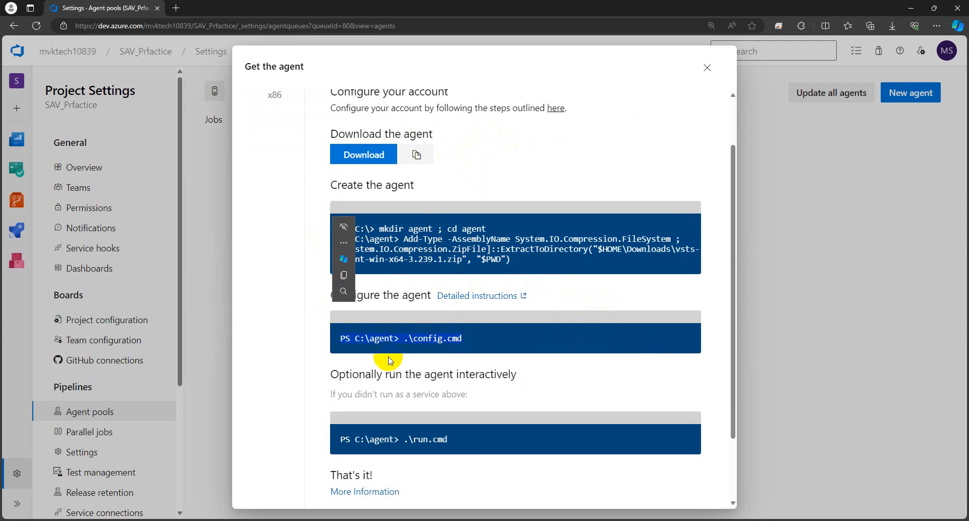
pyautogui.moveTo(128, 520)
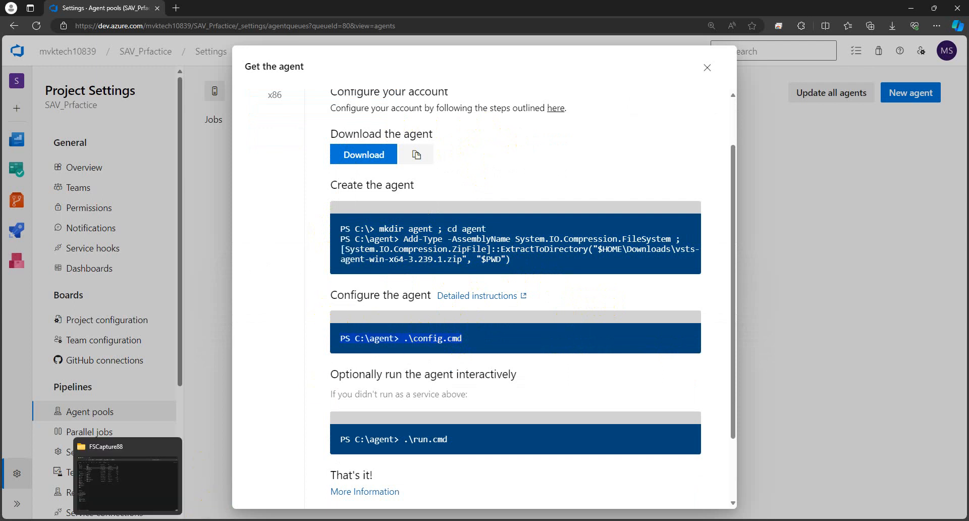
pyautogui.click(119, 485)
pyautogui.moveTo(172, 520)
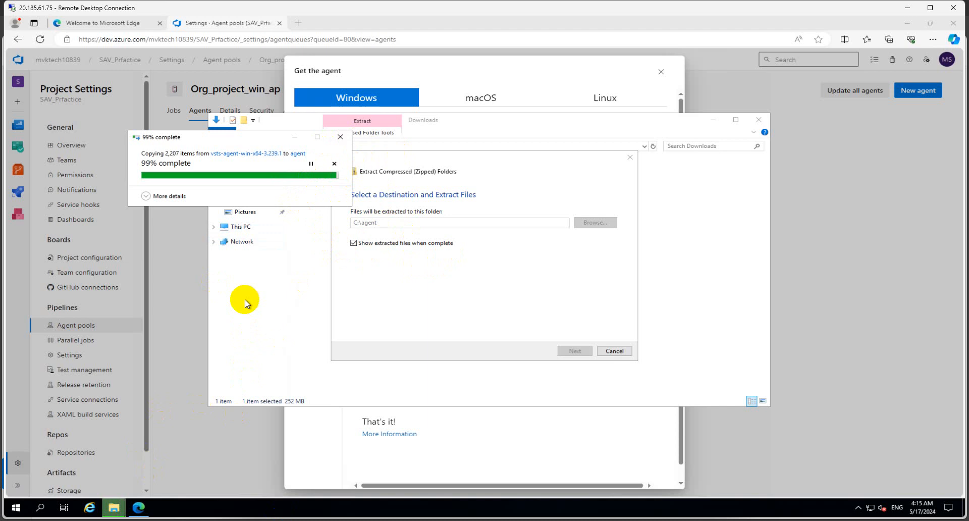
# - Once extraction into C:\agent finishes, open Windows search
pyautogui.click(53, 507)
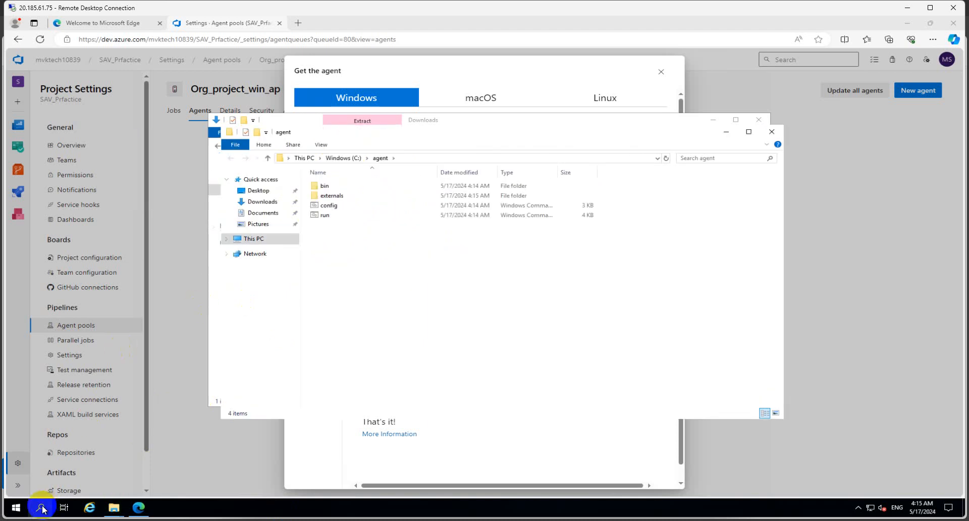
# - Search 'power' in Start and launch Windows PowerShell as administrator
pyautogui.write('power')
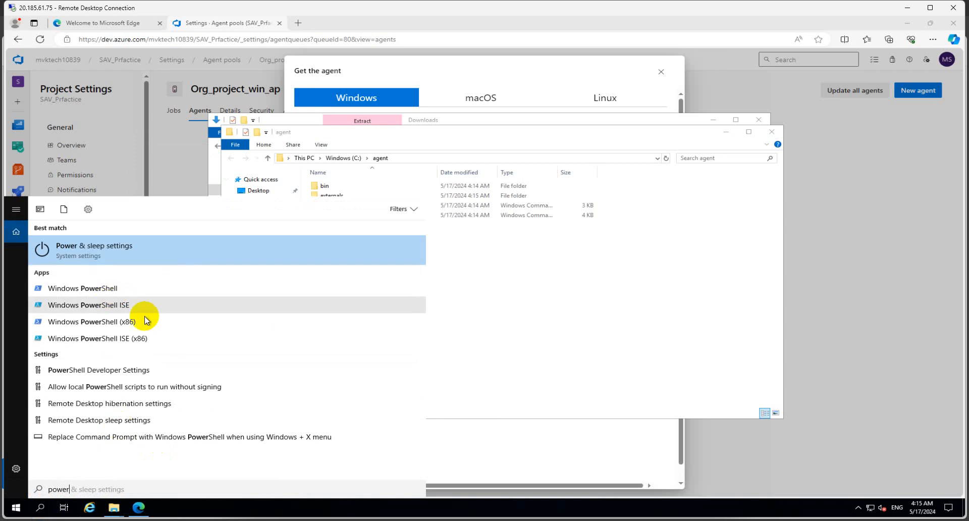
pyautogui.rightClick(113, 287)
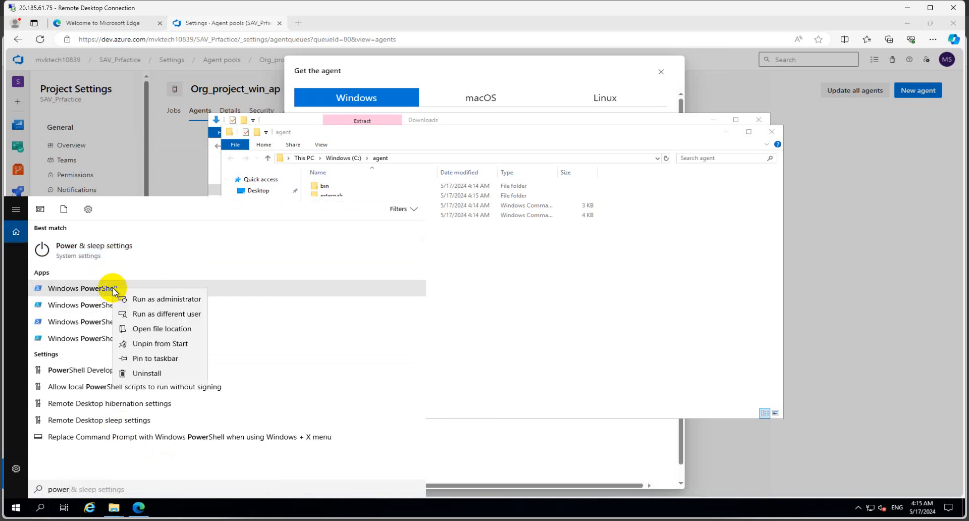
pyautogui.click(141, 298)
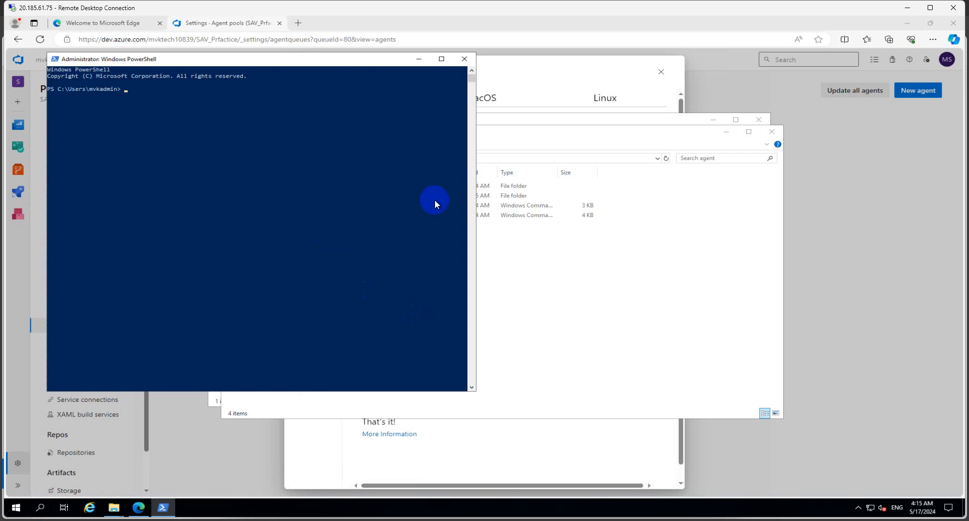
# - Change the PowerShell directory to C:\agent using the agent folder's path
pyautogui.click(585, 299)
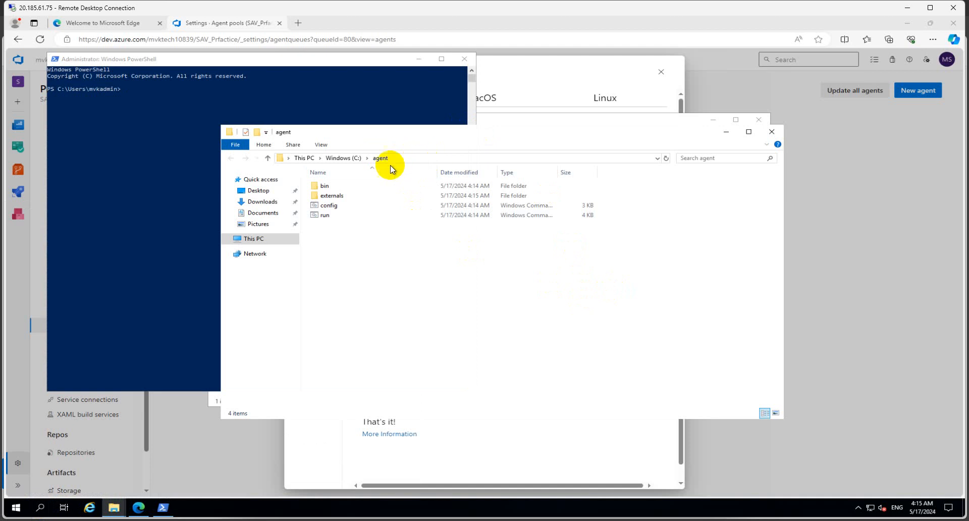
pyautogui.click(410, 157)
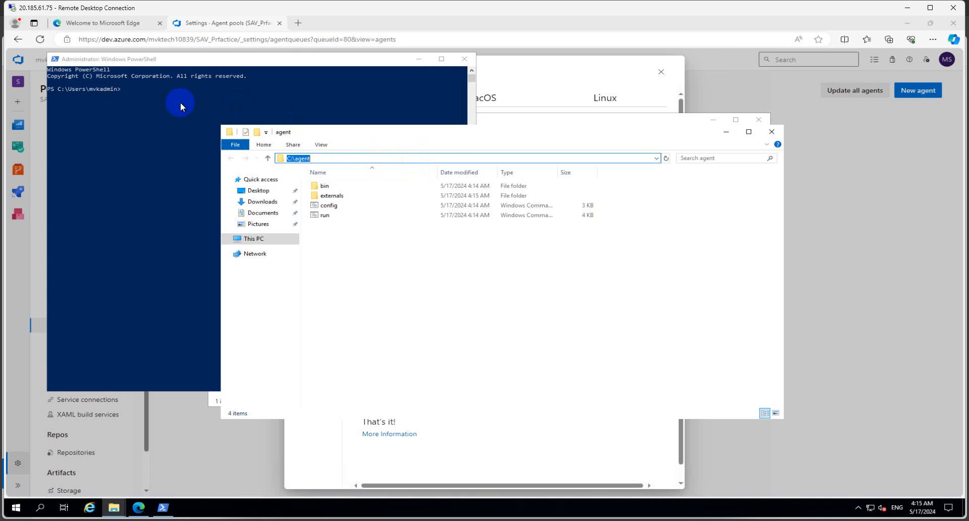
pyautogui.click(146, 90)
pyautogui.click(149, 90)
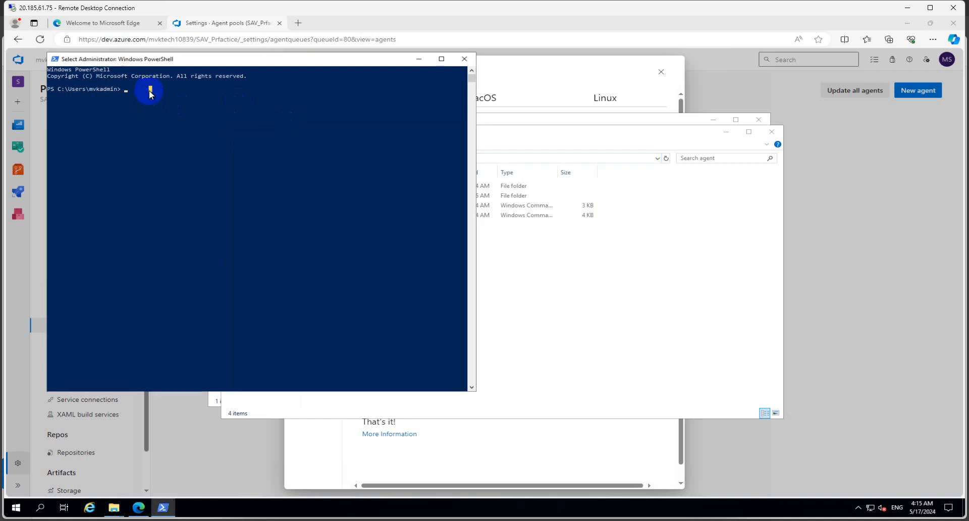
pyautogui.write('cd C:\\agent')
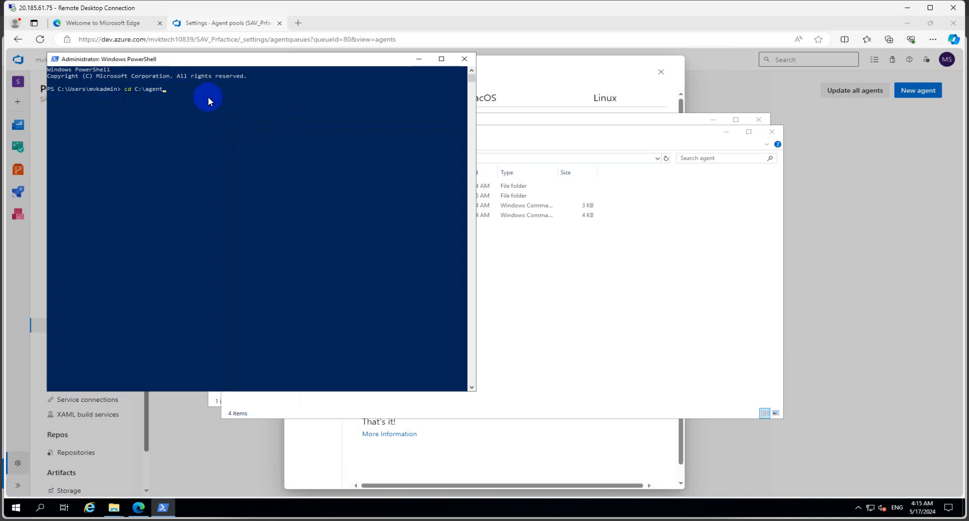
pyautogui.press('Return')
# - Minimize File Explorer and bring the PowerShell console back into focus
pyautogui.moveTo(90, 95); pyautogui.dragTo(60, 95)
pyautogui.click(118, 102)
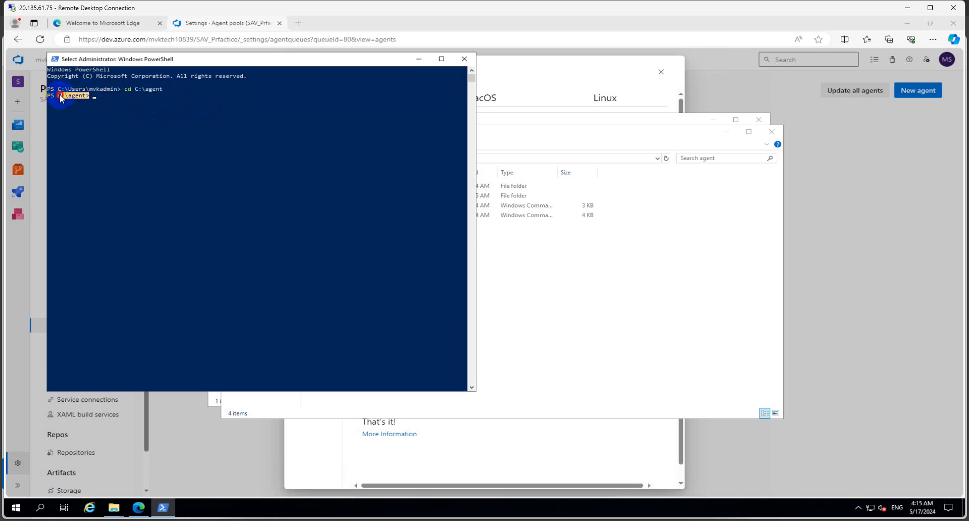
pyautogui.click(168, 133)
pyautogui.click(625, 280)
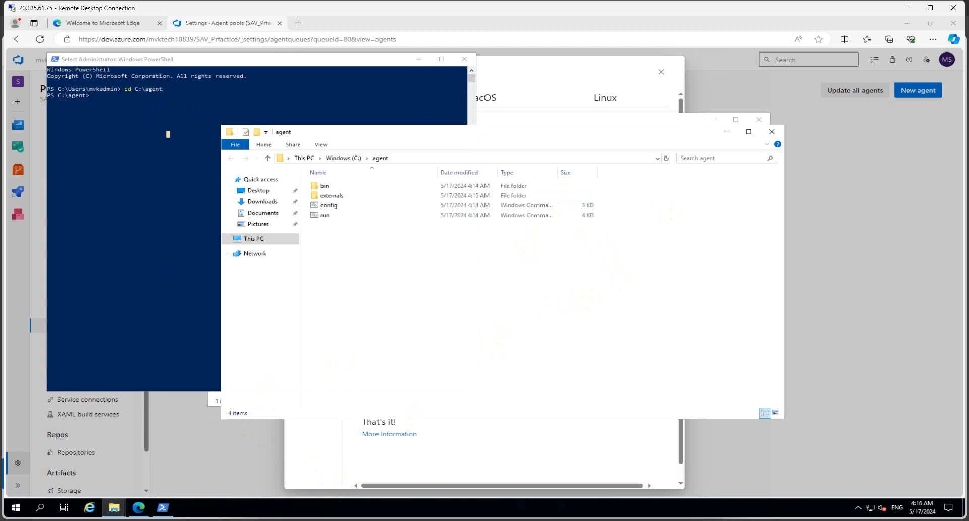
pyautogui.click(720, 119)
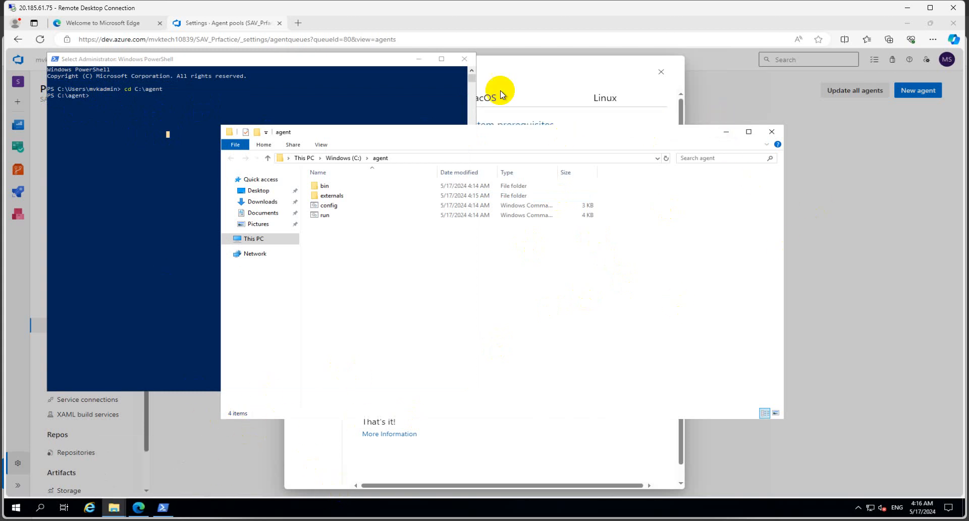
pyautogui.click(725, 135)
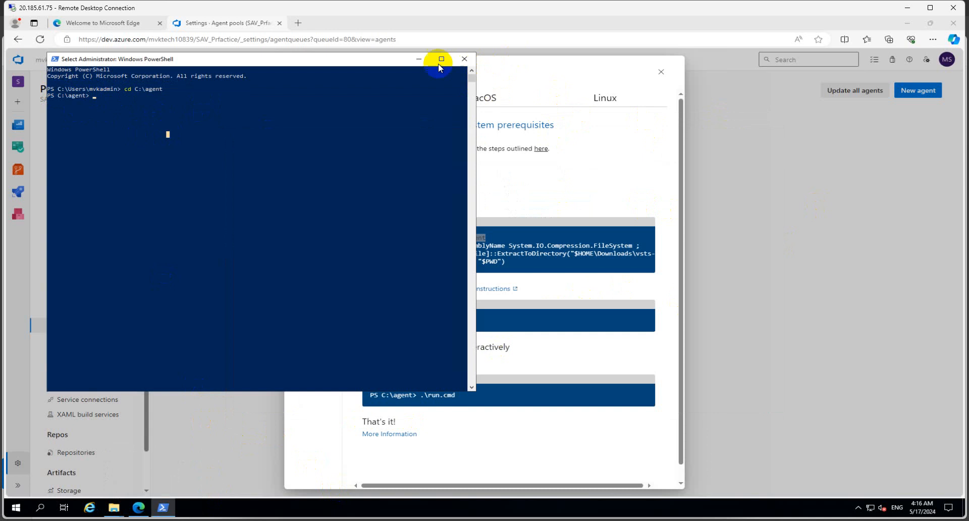
pyautogui.click(420, 59)
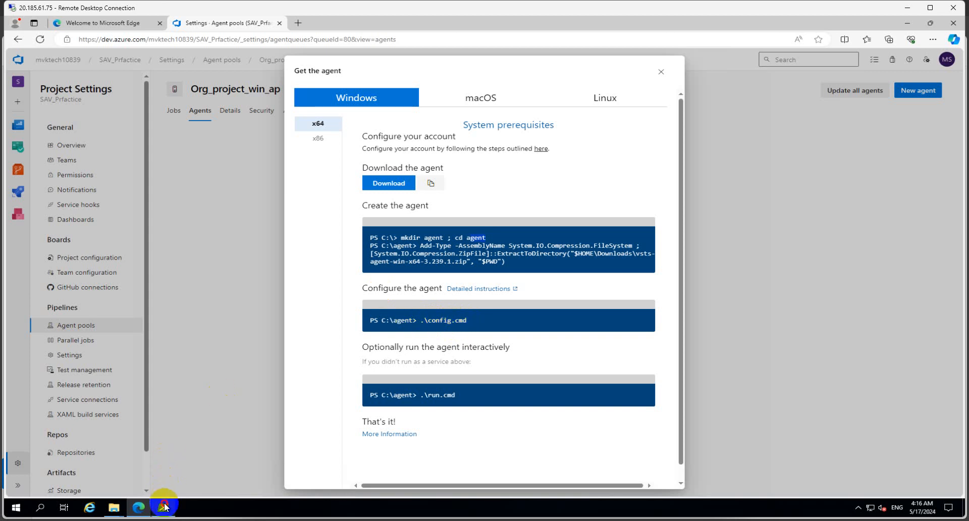
pyautogui.click(163, 507)
pyautogui.click(231, 328)
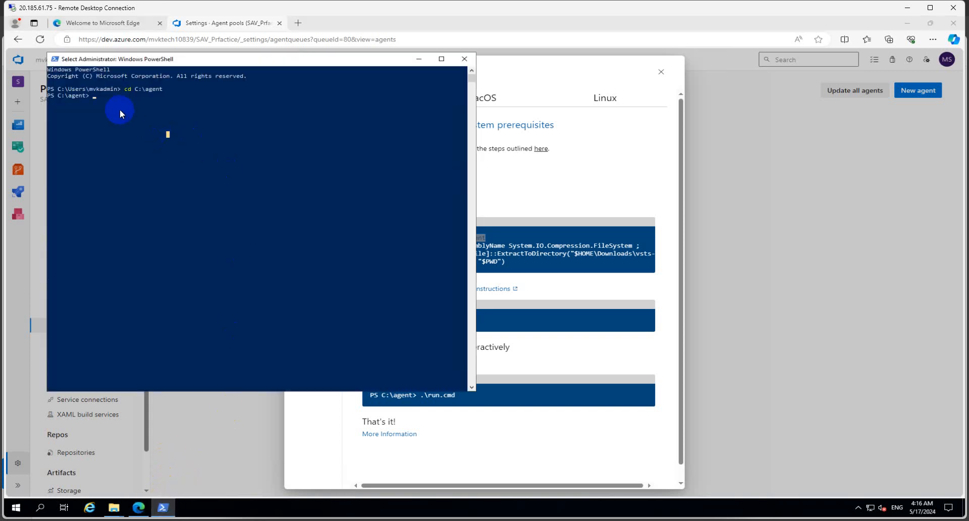
# - List the C:\agent folder contents with dir, checking the Get the agent dialog
pyautogui.write('dir')
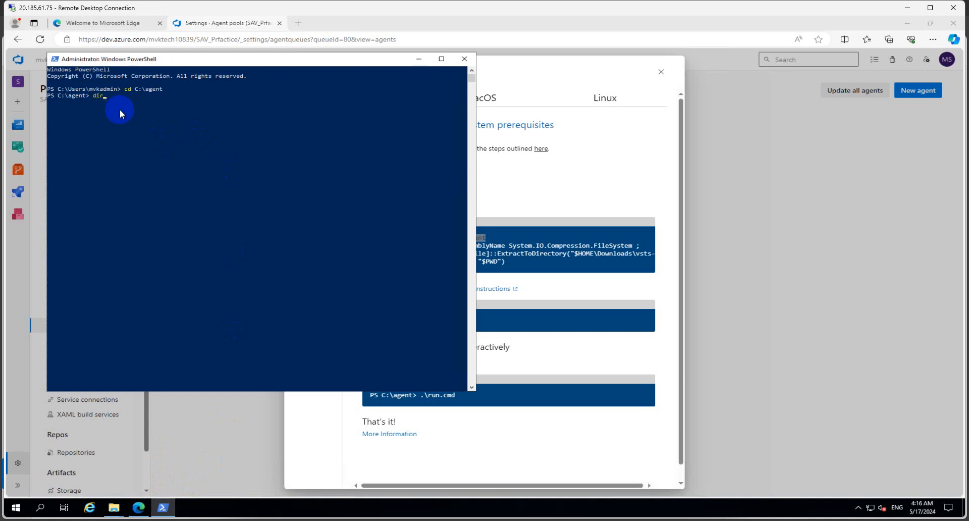
pyautogui.press('Return')
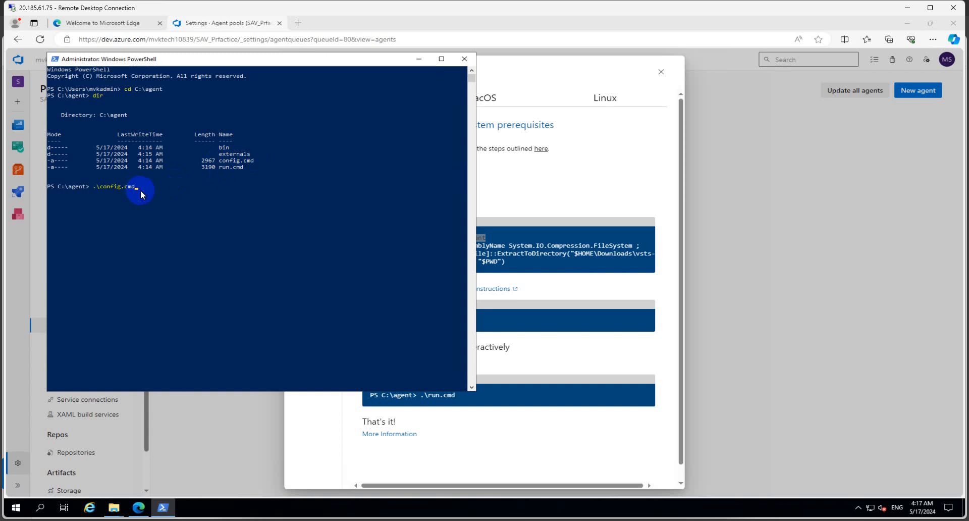
pyautogui.click(567, 291)
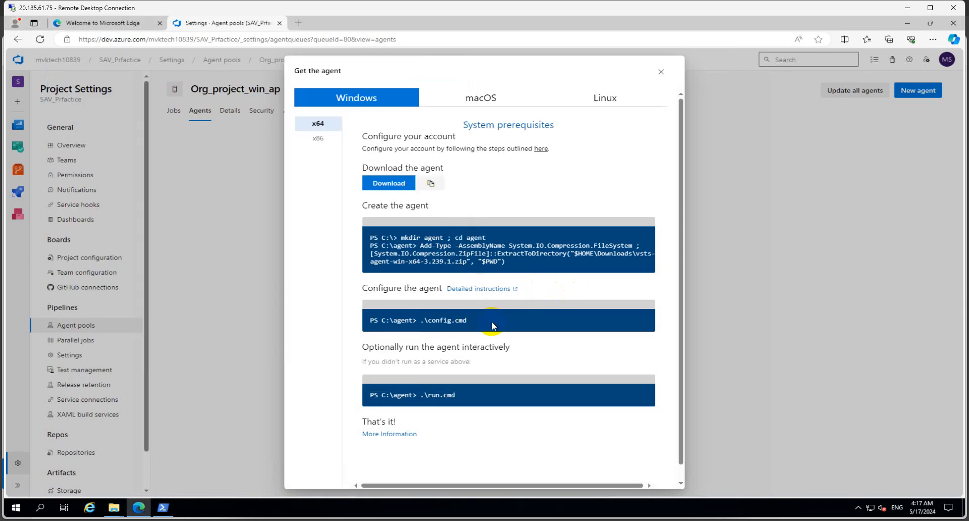
pyautogui.click(162, 507)
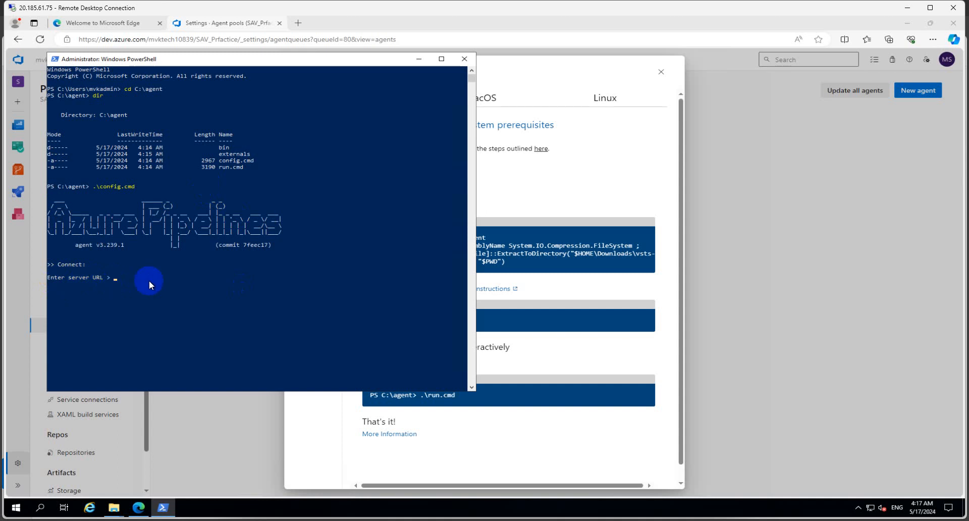
# - Copy the organization's base URL and submit it as the agent's server URL
pyautogui.click(208, 419)
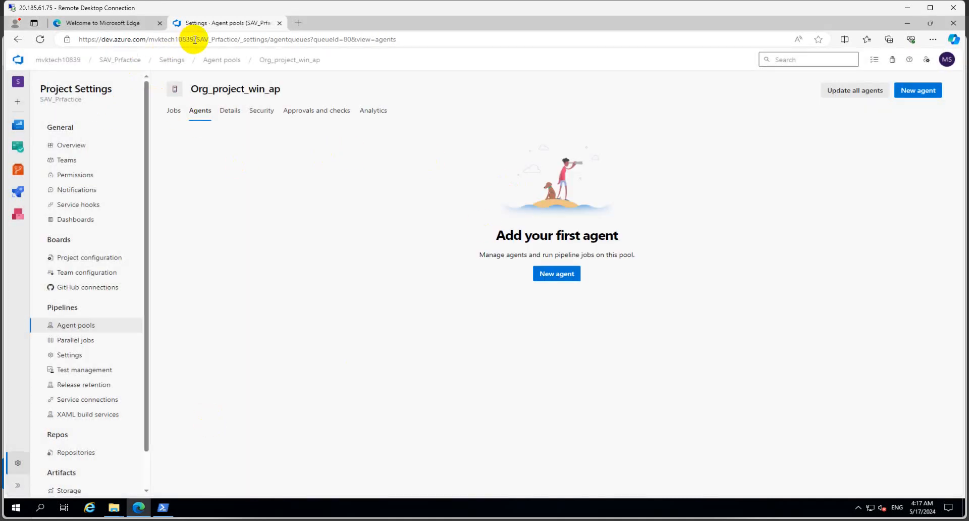
pyautogui.moveTo(193, 40); pyautogui.dragTo(79, 40)
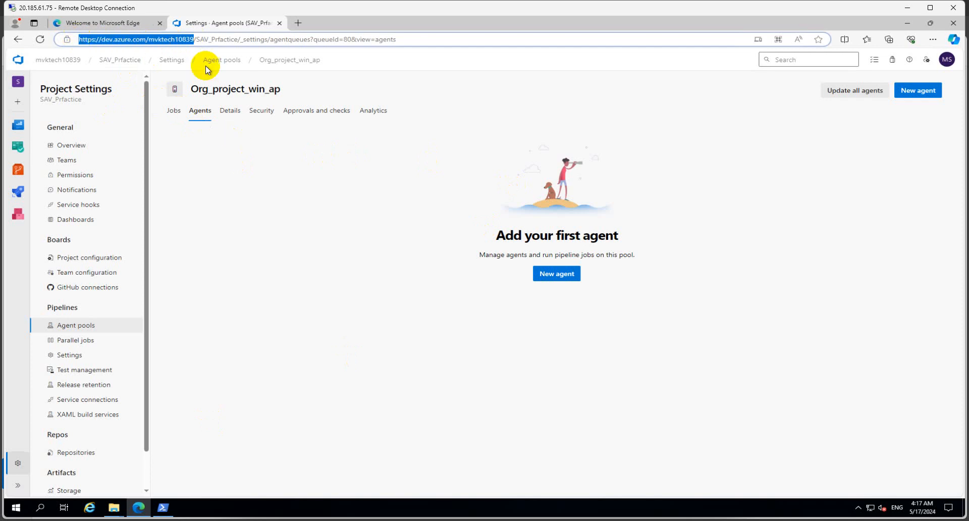
pyautogui.click(196, 40)
pyautogui.moveTo(197, 39); pyautogui.dragTo(73, 39)
pyautogui.hotkey('ctrl', 'c')
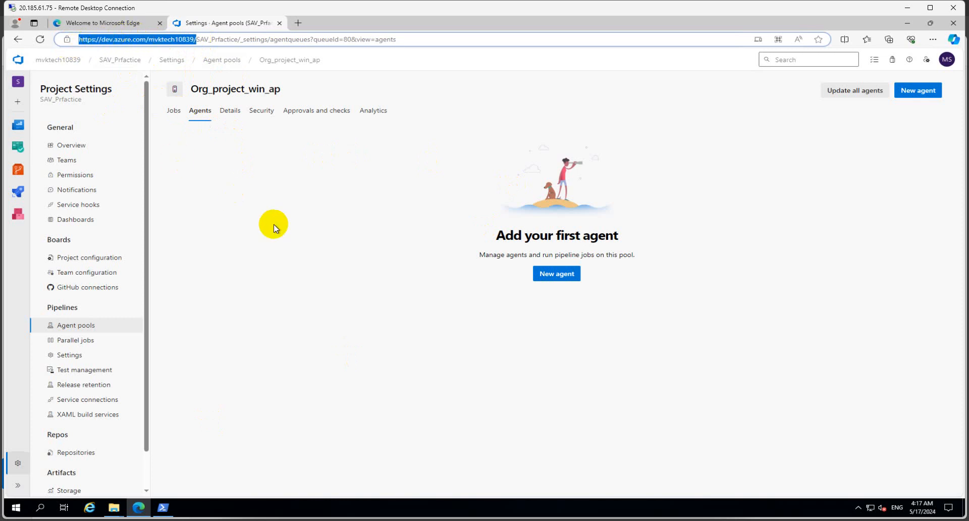
pyautogui.click(165, 506)
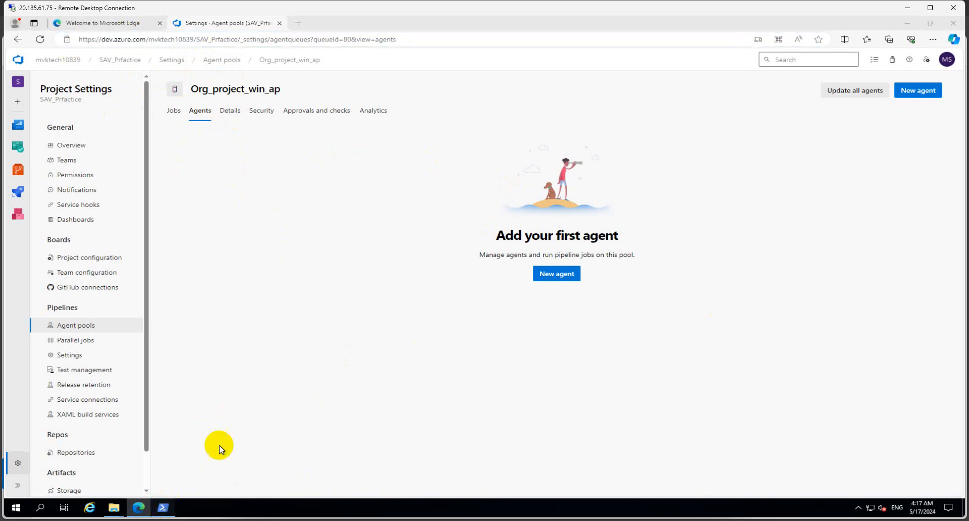
pyautogui.rightClick(165, 280)
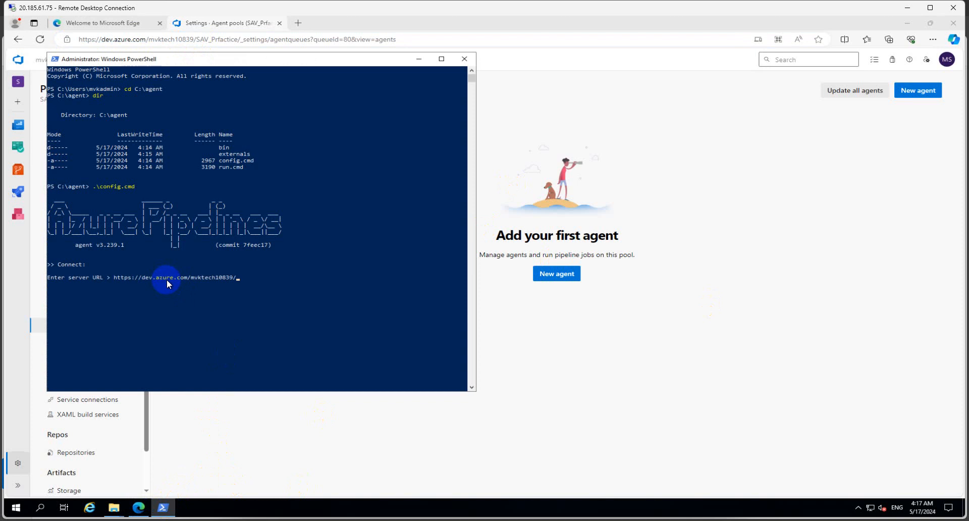
pyautogui.press('Return')
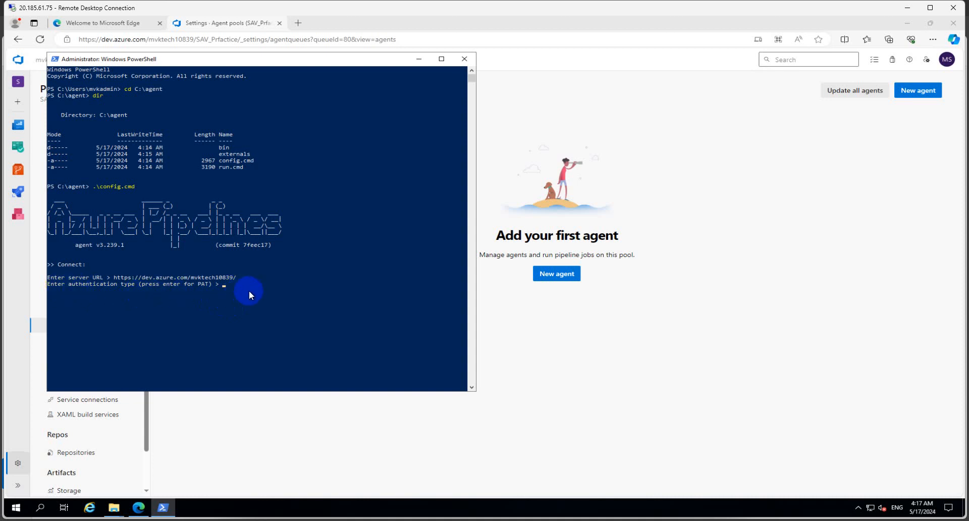
# - Maximize the PowerShell console and clear stray selections at the authentication-type prompt
pyautogui.press('capslock')
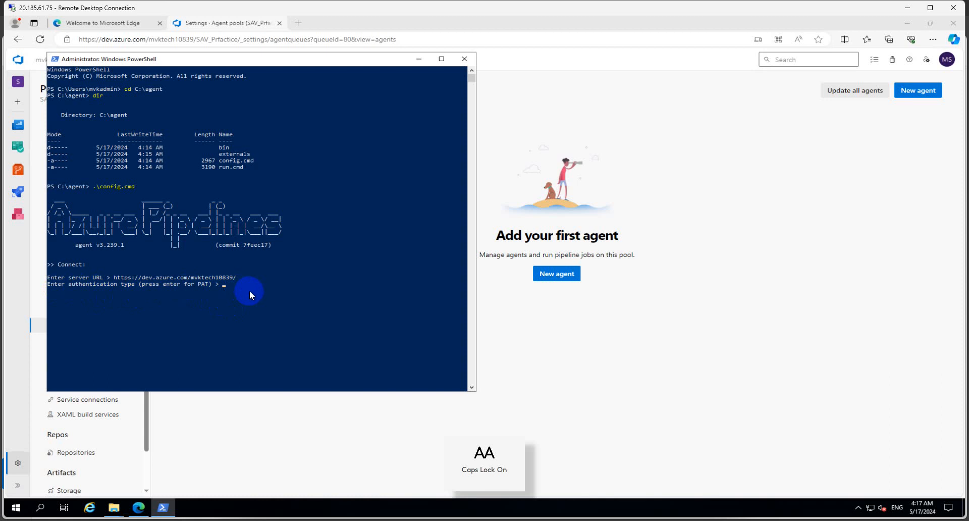
pyautogui.press('capslock')
pyautogui.click(440, 59)
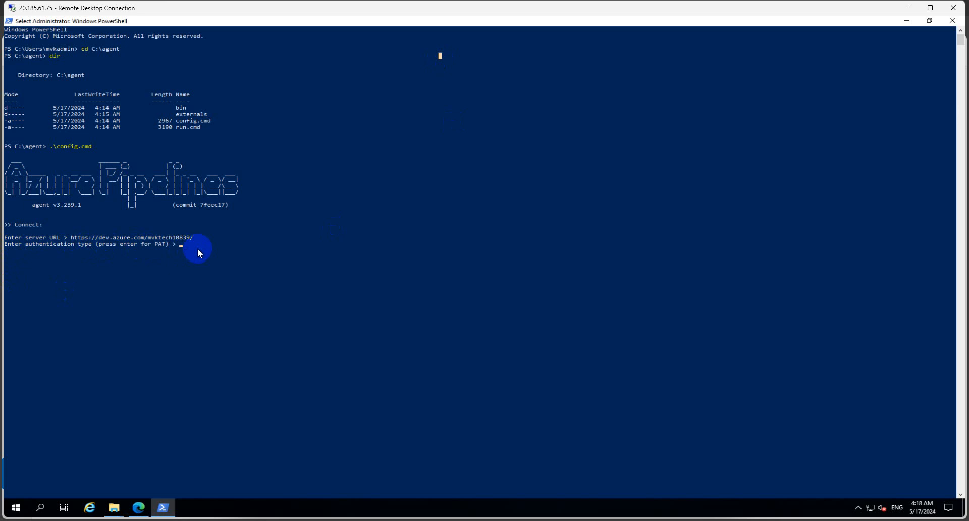
pyautogui.press('Return')
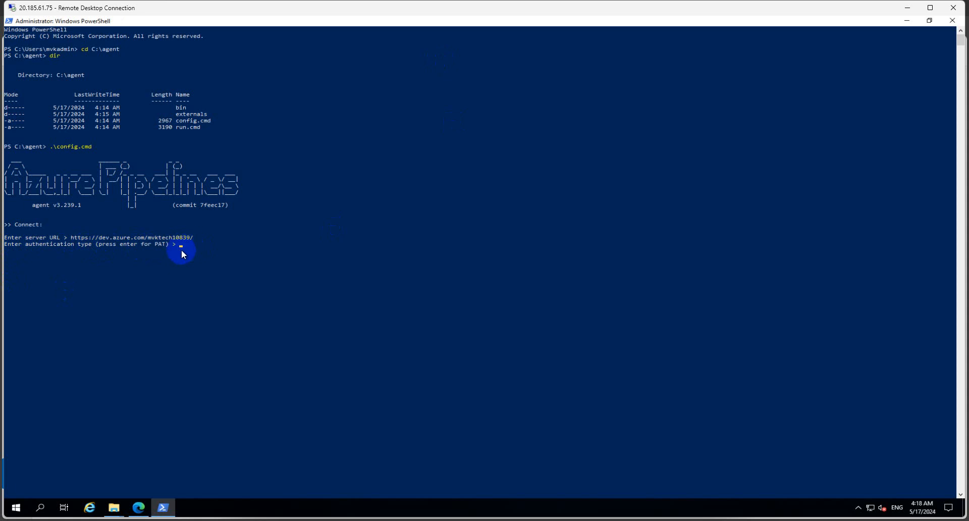
pyautogui.click(183, 246)
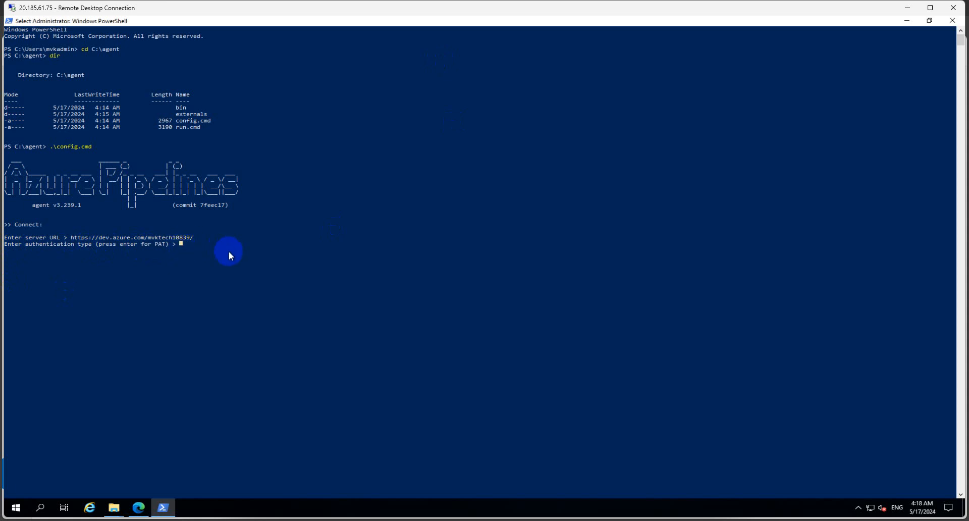
pyautogui.press('Return')
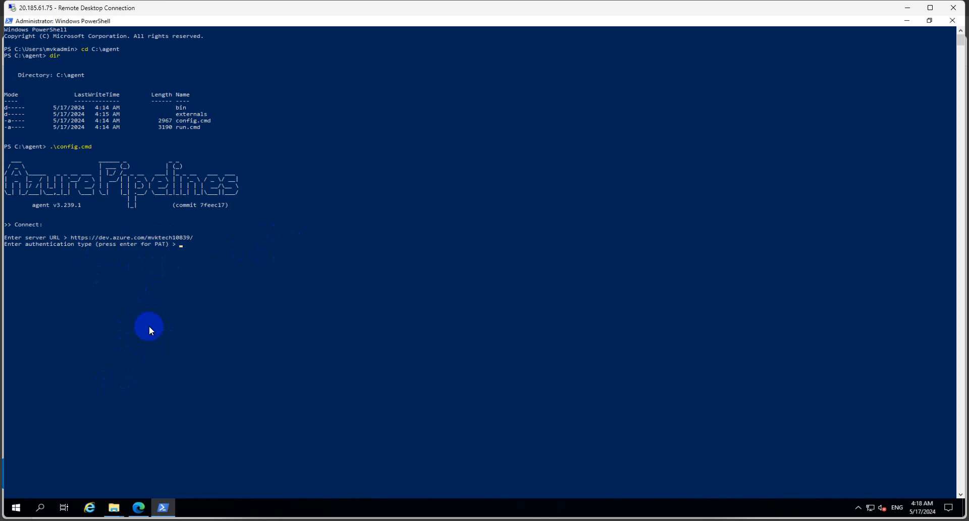
# - Create a Full access personal access token named sgentpool in User settings
pyautogui.moveTo(138, 505)
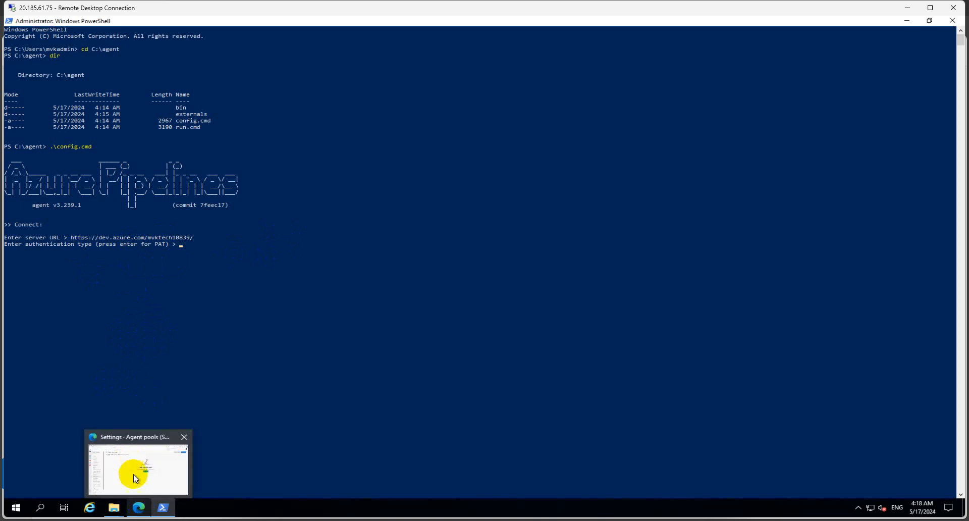
pyautogui.click(133, 474)
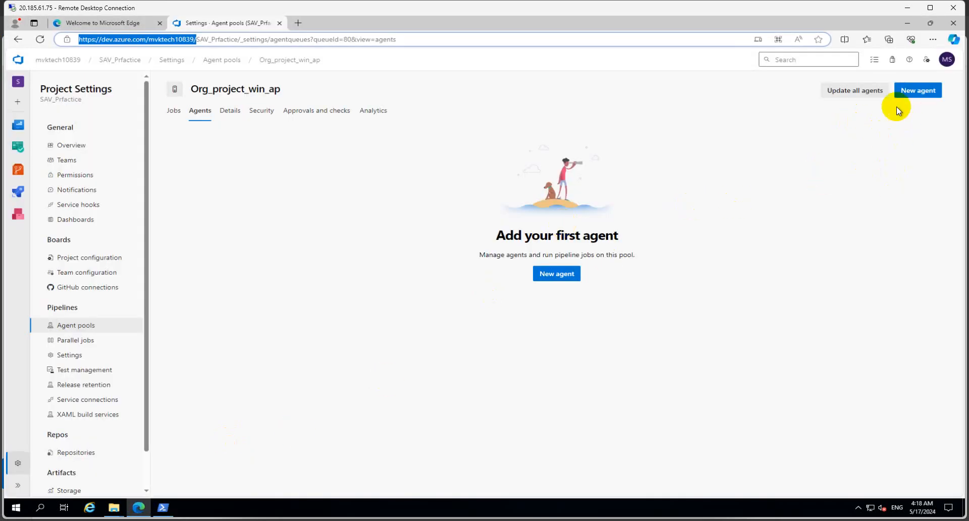
pyautogui.click(926, 63)
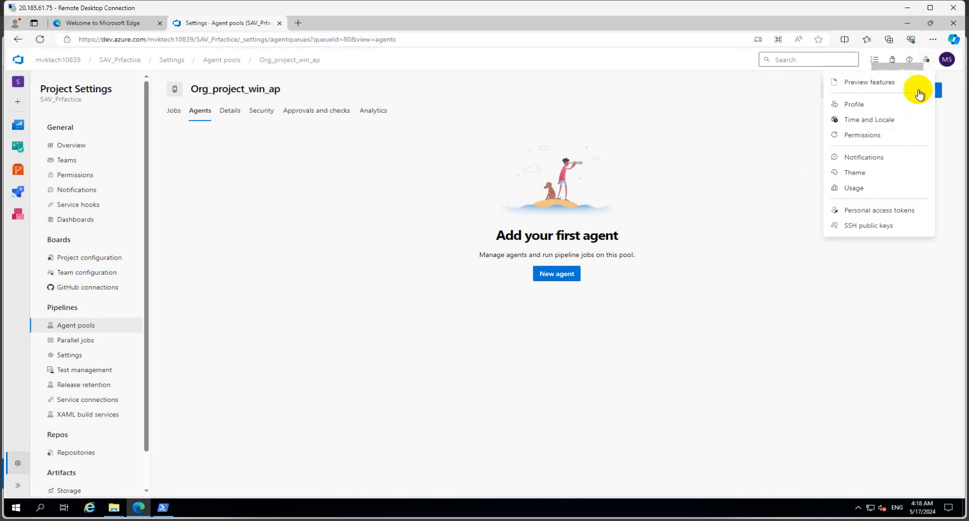
pyautogui.click(875, 209)
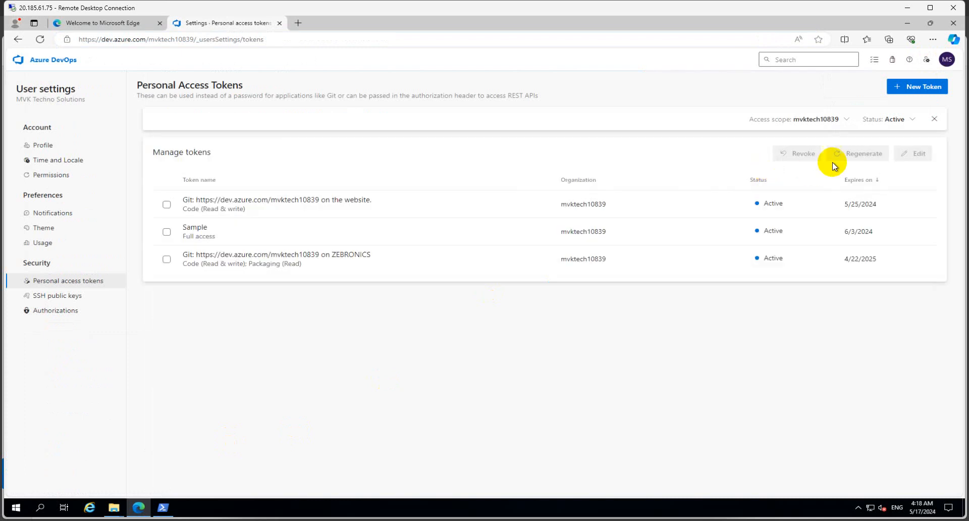
pyautogui.click(906, 89)
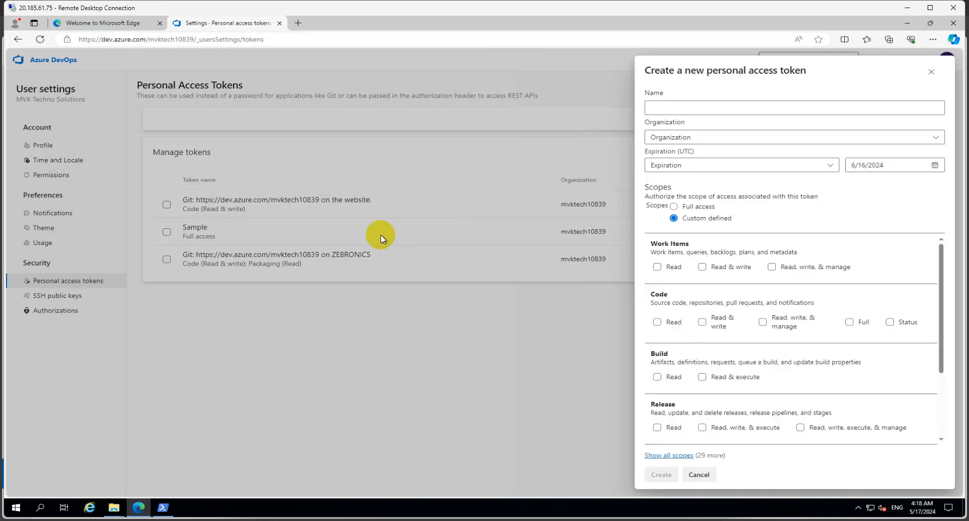
pyautogui.click(661, 105)
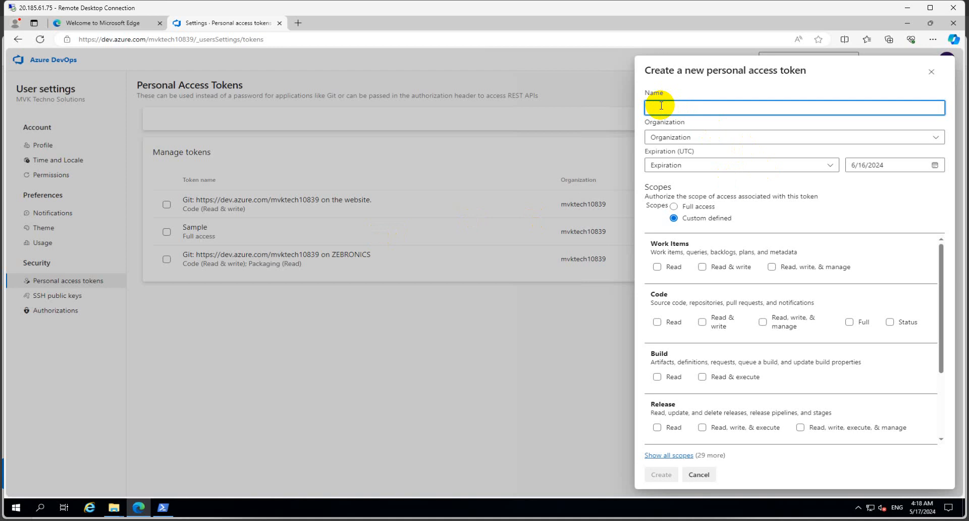
pyautogui.write('sgentpool')
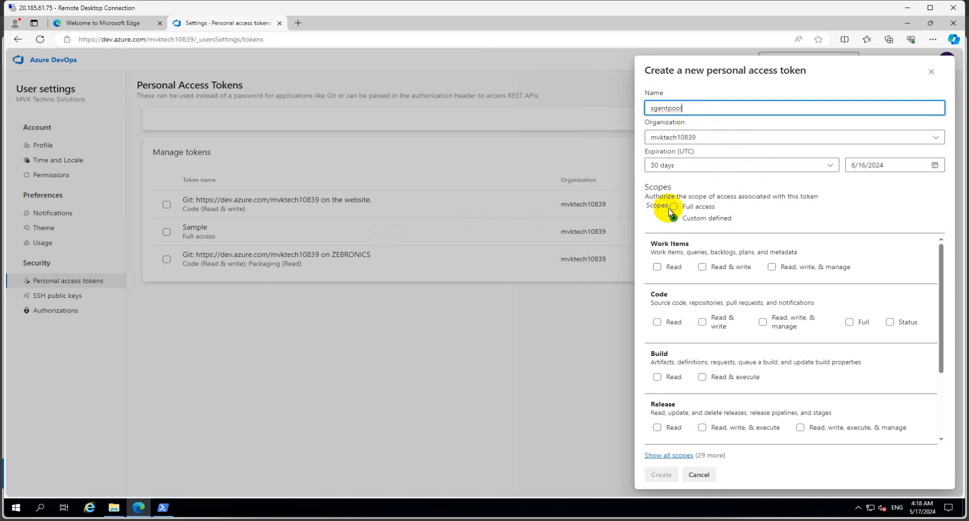
pyautogui.click(671, 206)
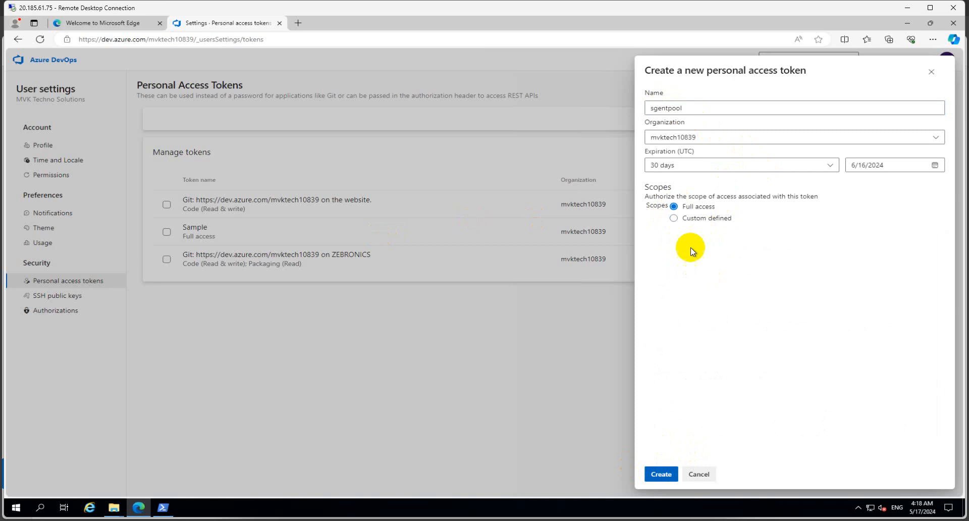
pyautogui.click(662, 473)
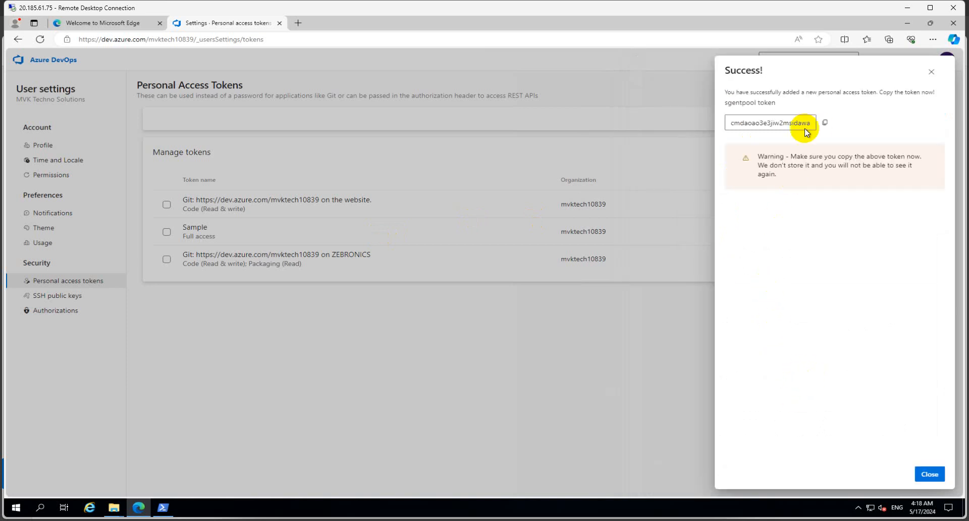
# - Copy the new token value into the Notepad notes
pyautogui.click(825, 126)
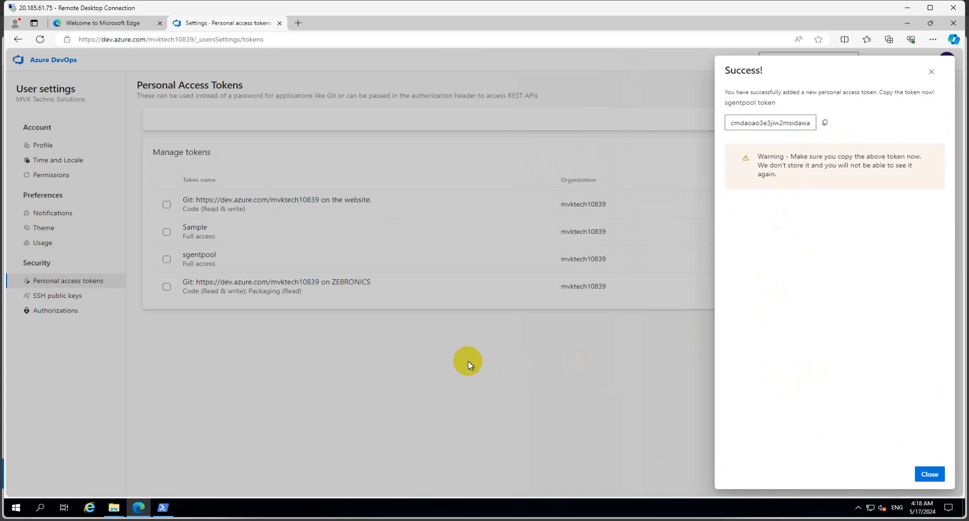
pyautogui.click(482, 346)
pyautogui.click(216, 508)
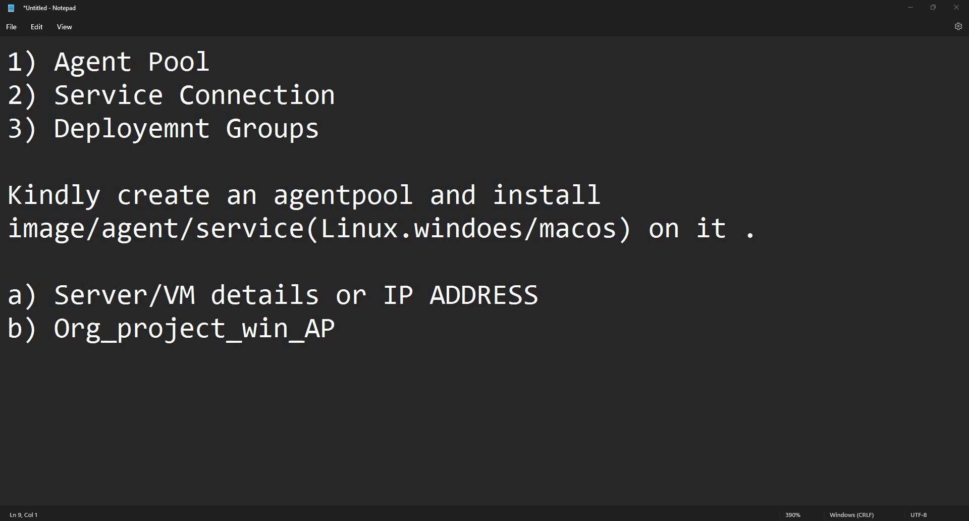
pyautogui.hotkey('ctrl', 'v')
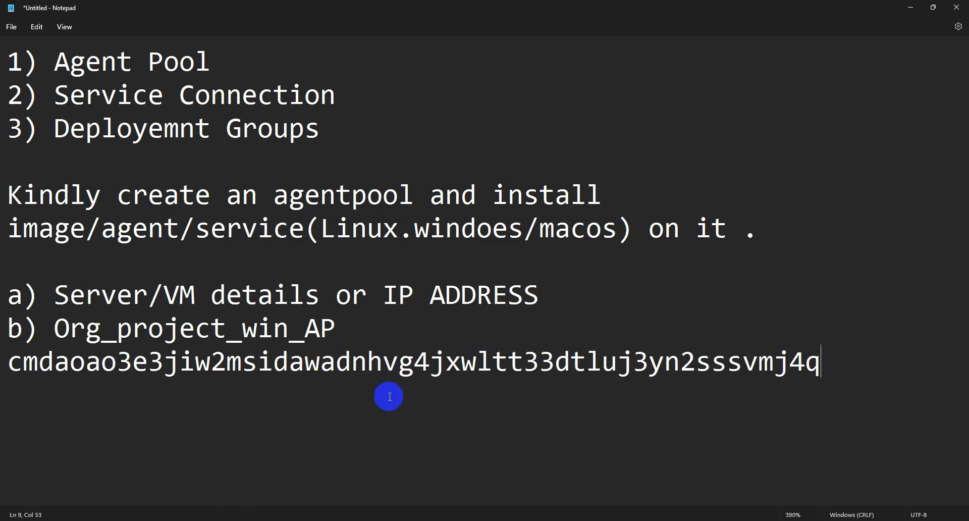
pyautogui.hotkey('alt', 'Tab')
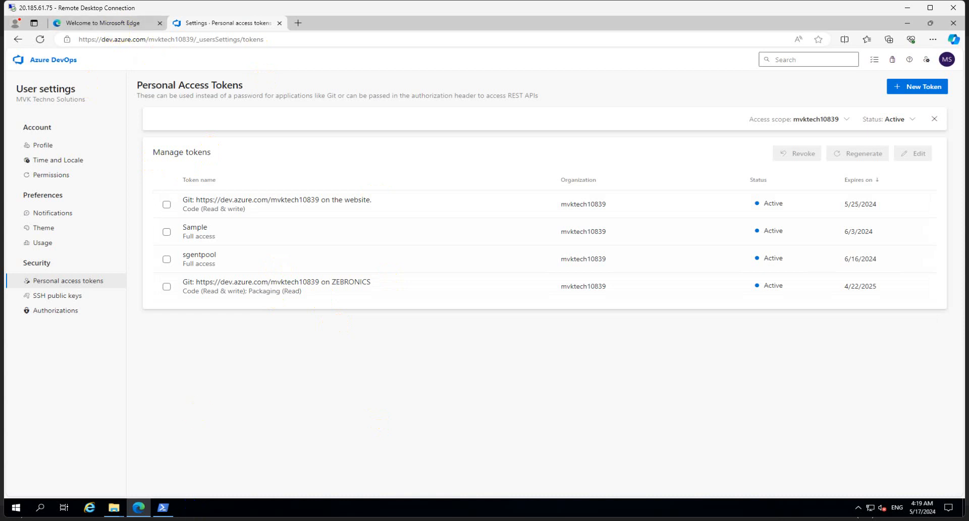
# - Accept PAT authentication and paste the sgentpool token at the access-token prompt
pyautogui.click(168, 509)
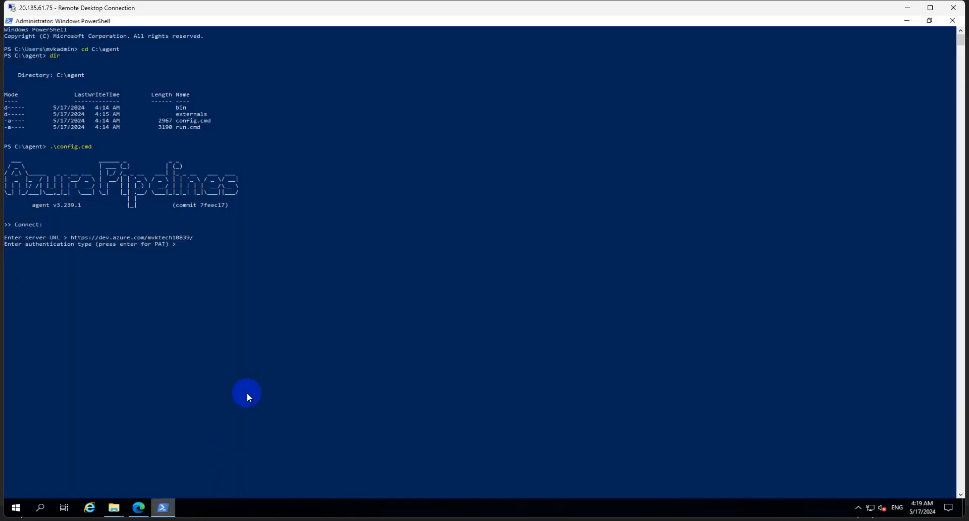
pyautogui.click(182, 247)
pyautogui.press('Escape')
pyautogui.press('Return')
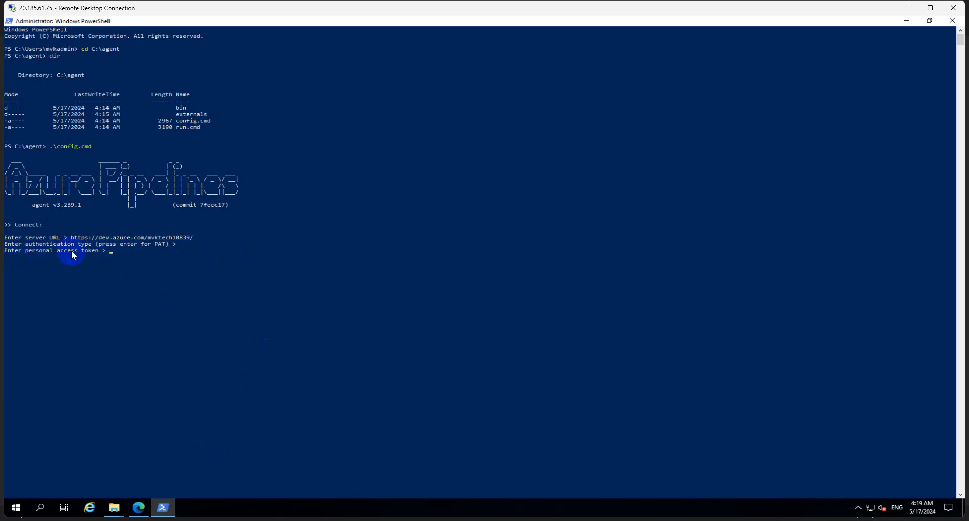
pyautogui.rightClick(124, 252)
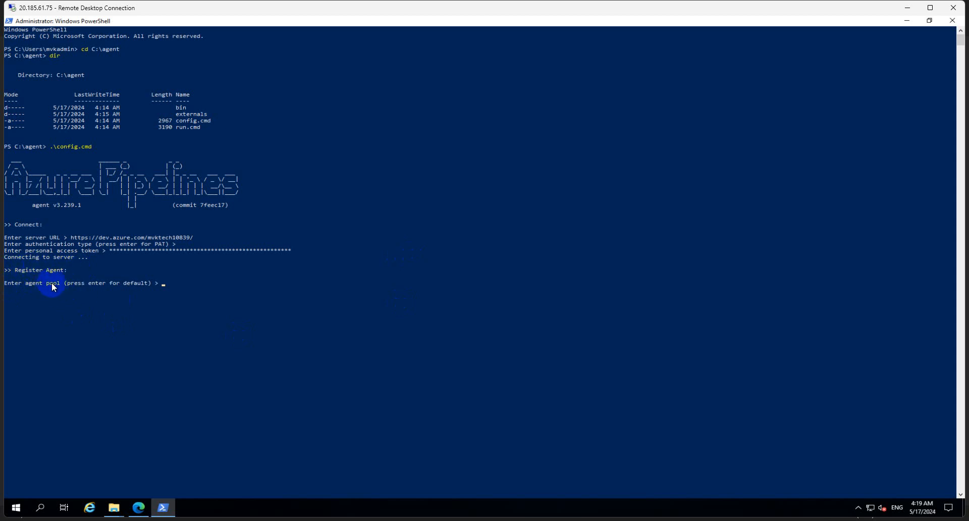
pyautogui.moveTo(150, 519)
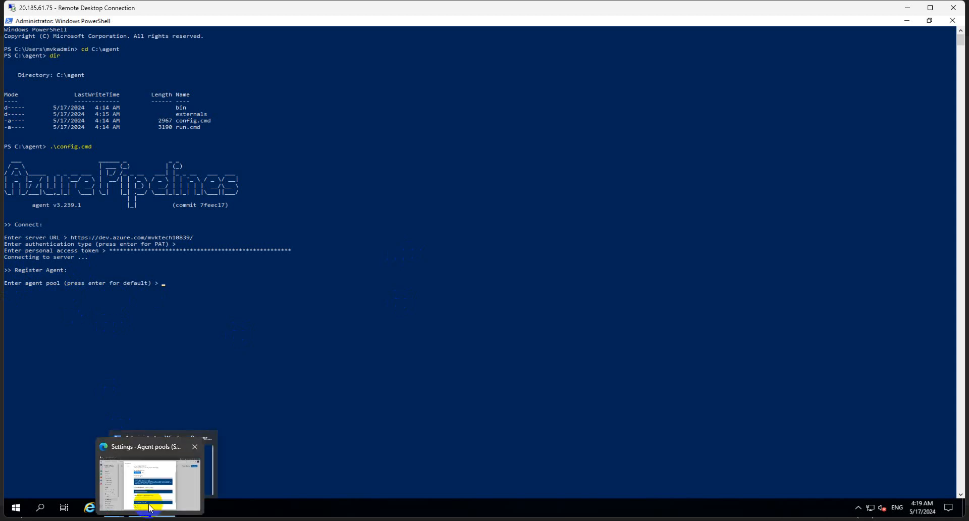
pyautogui.click(277, 316)
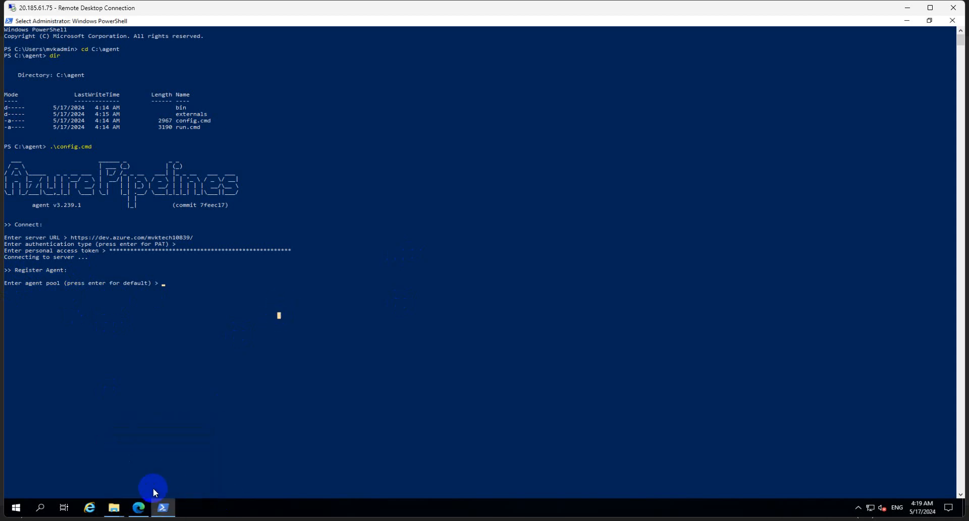
# - Return Edge to the Org_project_win_ap Agents page, then switch back to PowerShell
pyautogui.moveTo(142, 504)
pyautogui.click(149, 459)
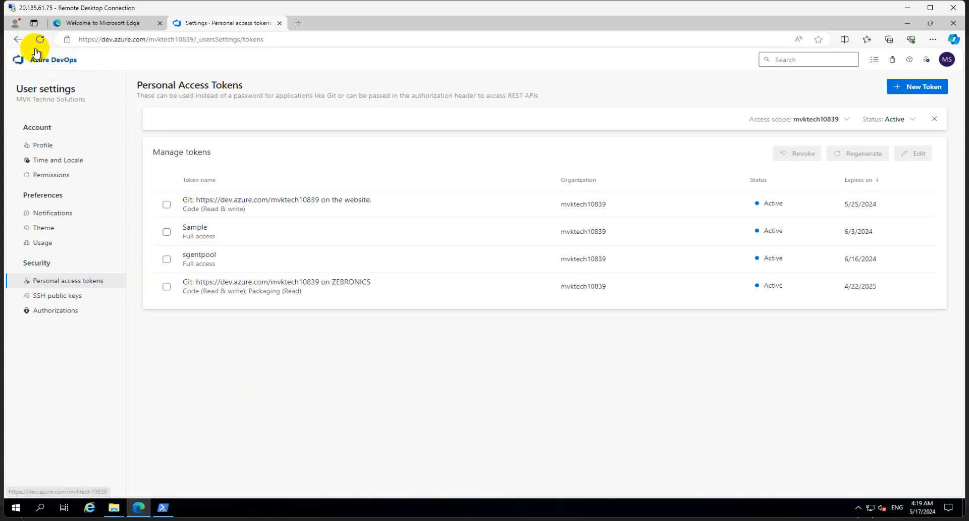
pyautogui.click(18, 40)
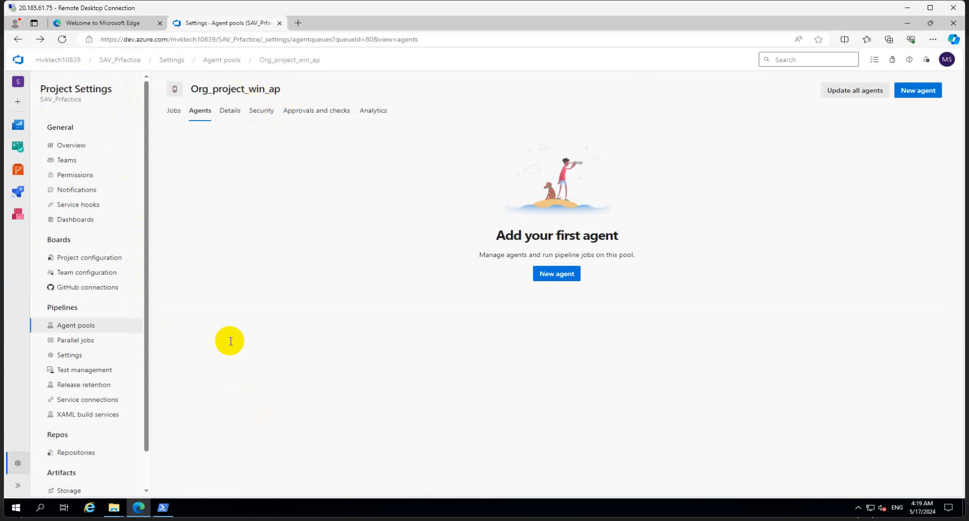
pyautogui.moveTo(218, 509)
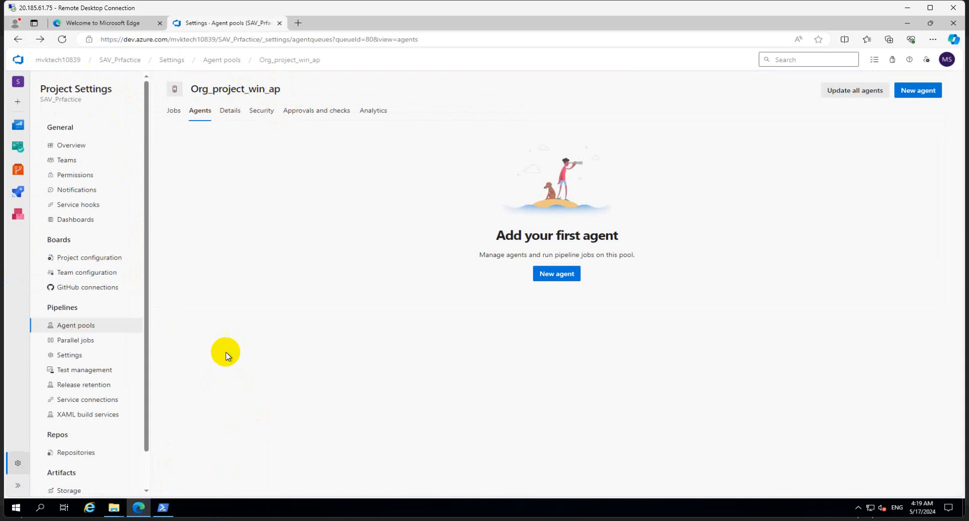
pyautogui.click(163, 507)
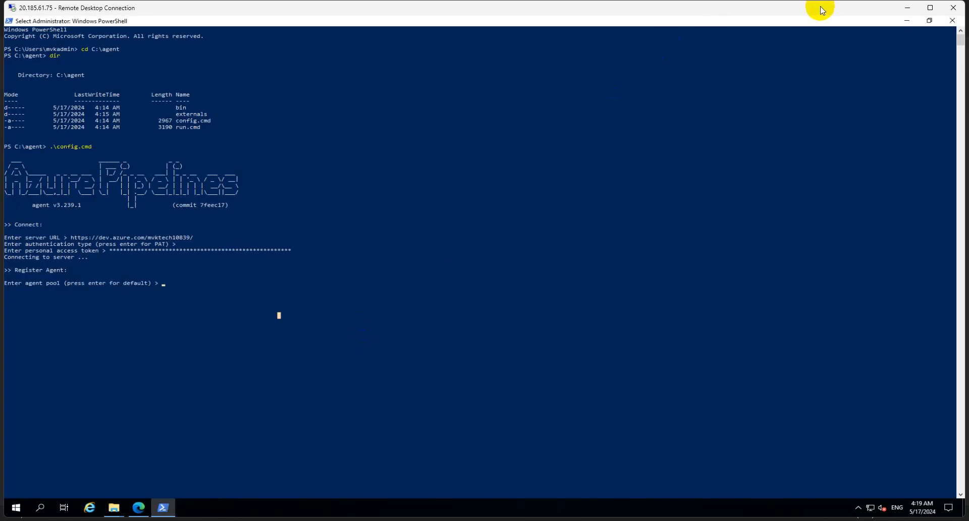
# - Resize the remote window and PowerShell console so the pool page shows alongside
pyautogui.click(930, 8)
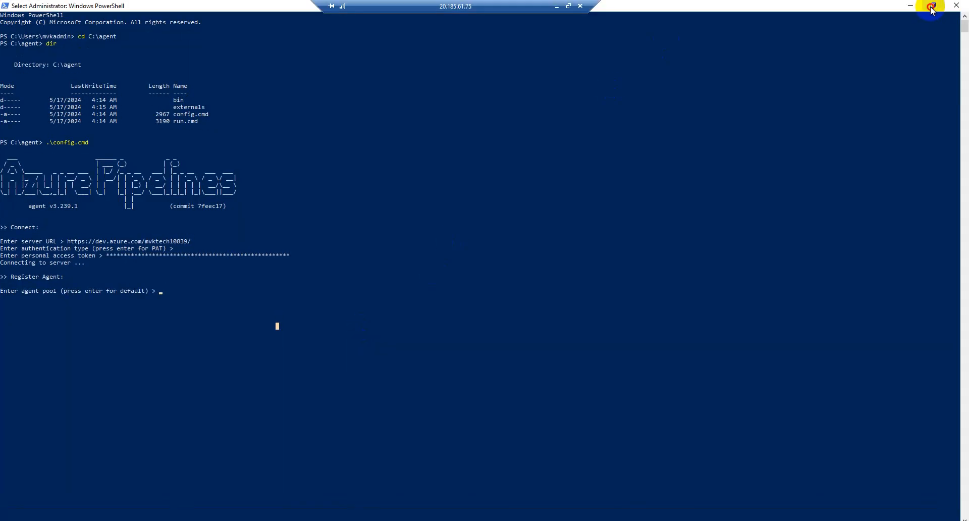
pyautogui.click(931, 7)
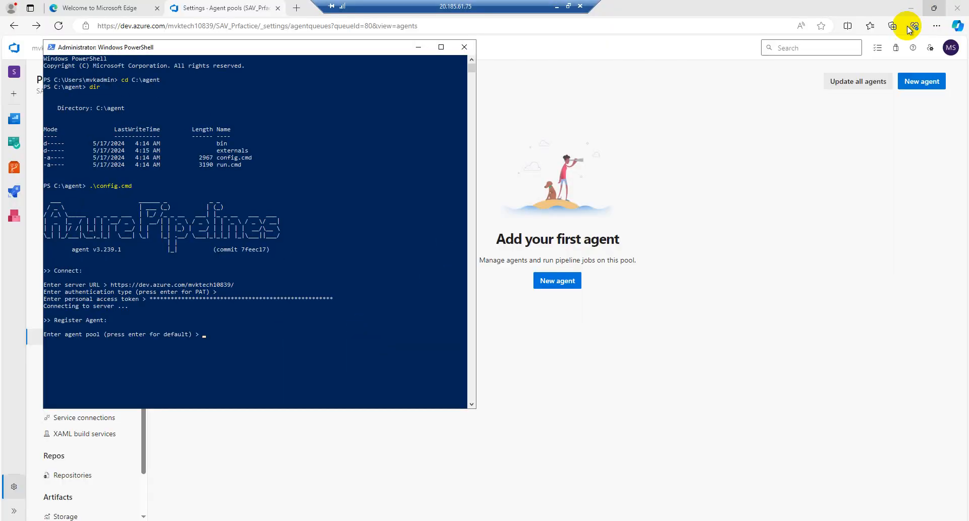
pyautogui.click(440, 48)
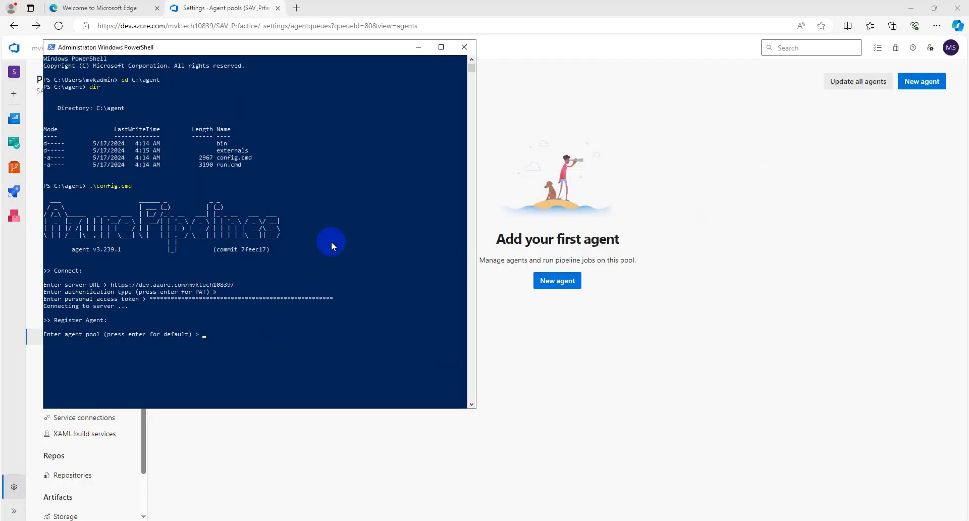
pyautogui.moveTo(337, 46); pyautogui.dragTo(477, 119)
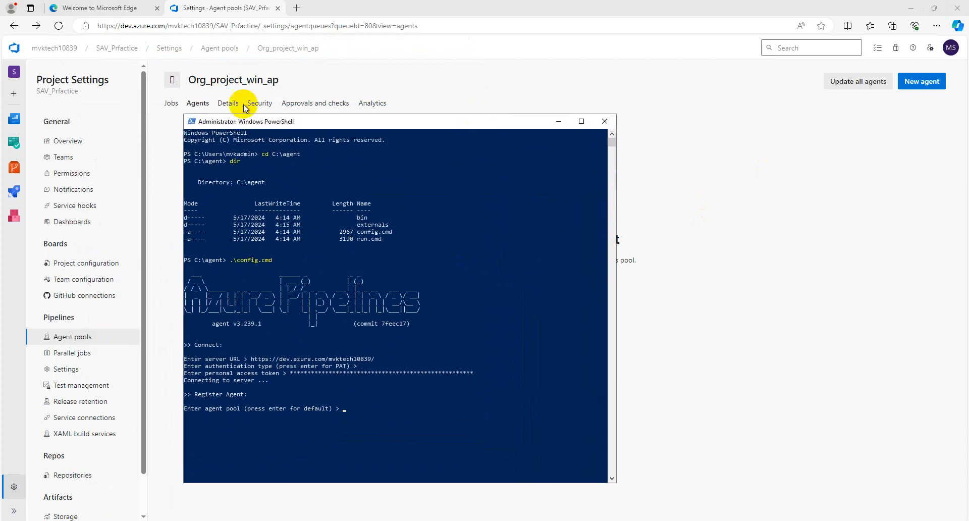
pyautogui.click(353, 409)
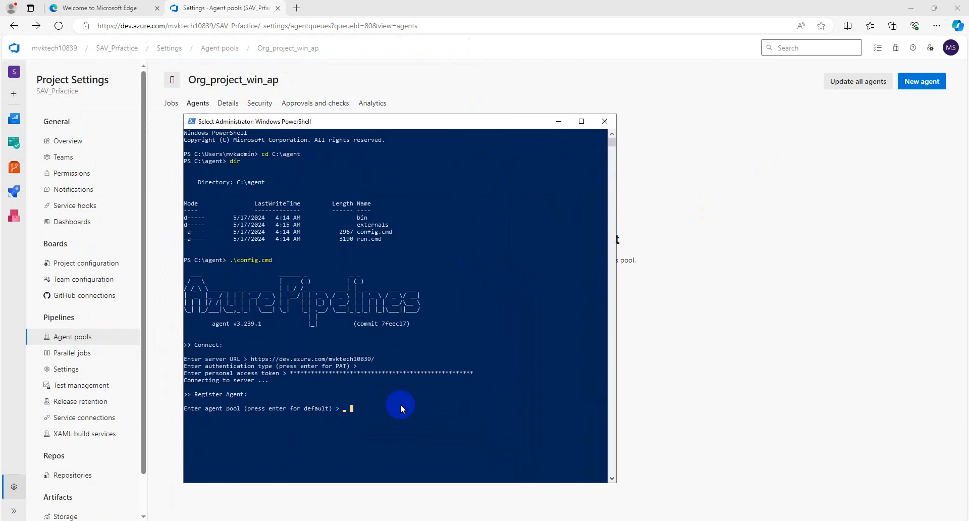
pyautogui.press('Escape')
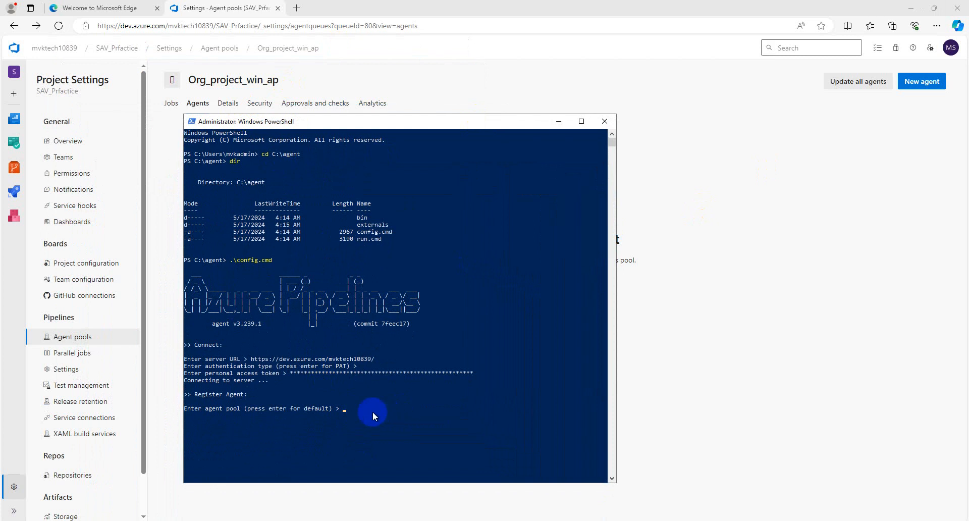
# - Enter Org_project_win_ap as the agent pool and enlarge the console
pyautogui.write('O')
pyautogui.press('capslock')
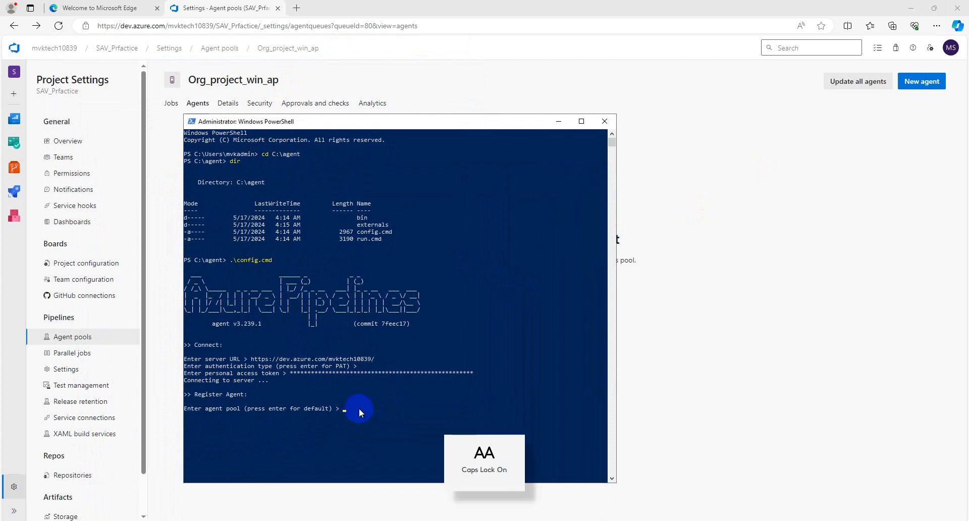
pyautogui.write('rg_project')
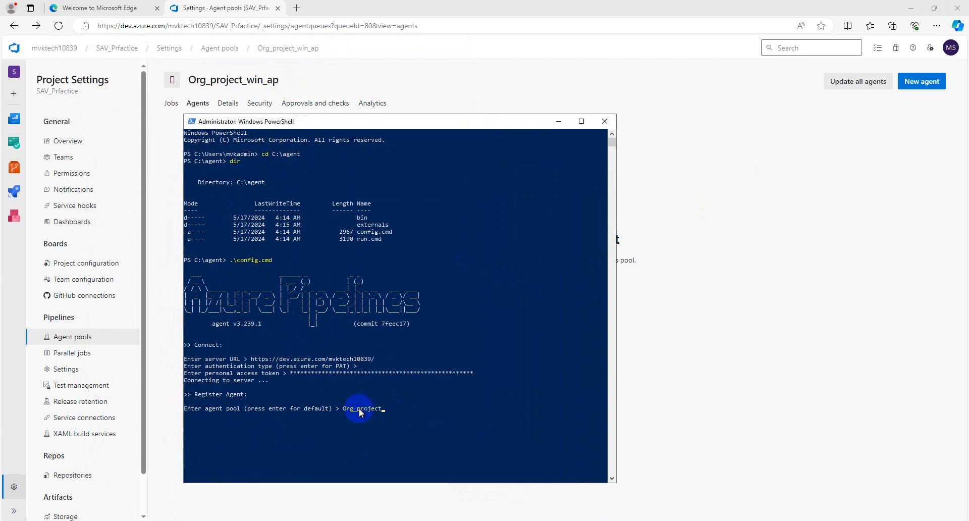
pyautogui.write('_win_ap')
pyautogui.press('Return')
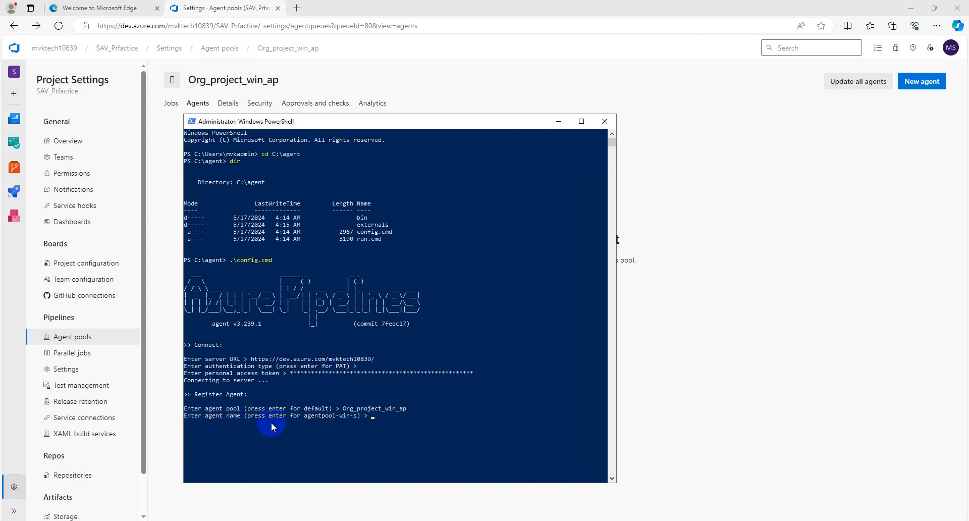
pyautogui.click(580, 122)
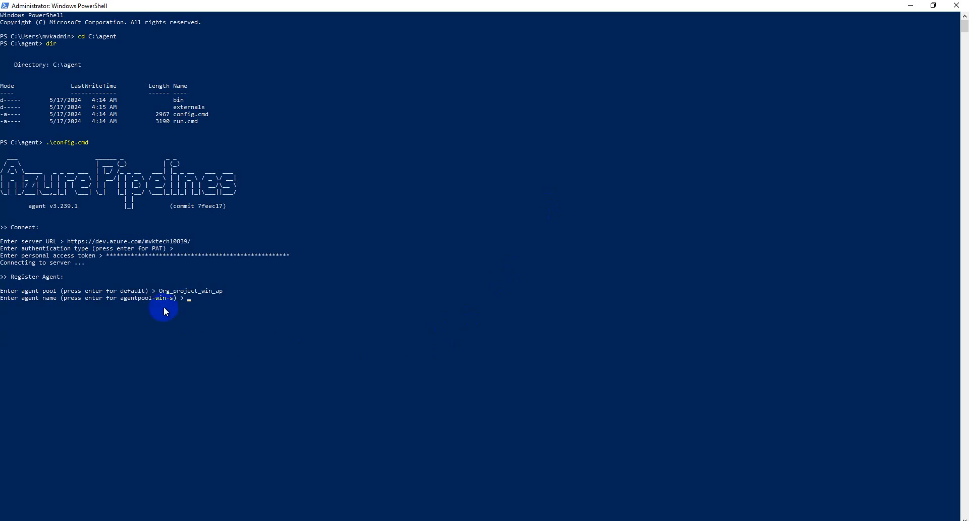
# - Check the default agent name agentpool-win-s, then minimize the remote session to Notepad
pyautogui.moveTo(174, 296); pyautogui.dragTo(123, 301)
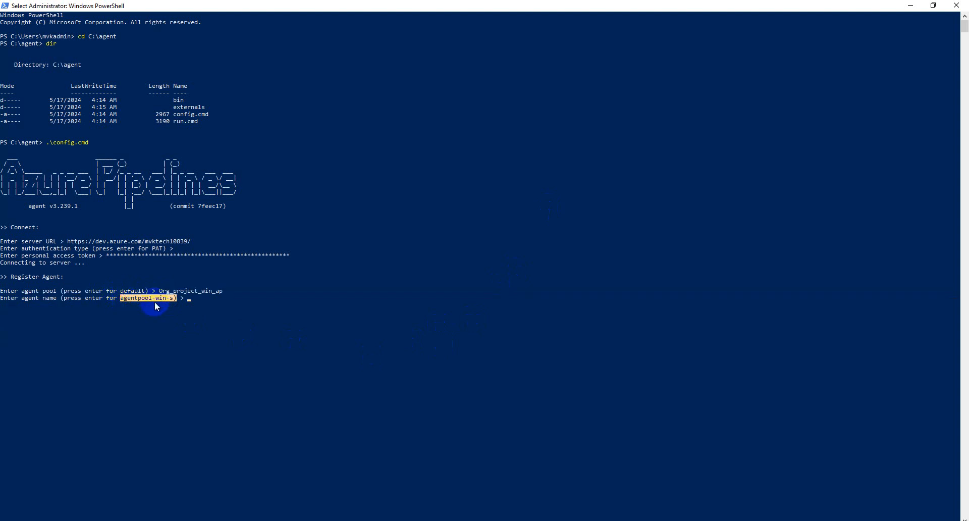
pyautogui.click(196, 298)
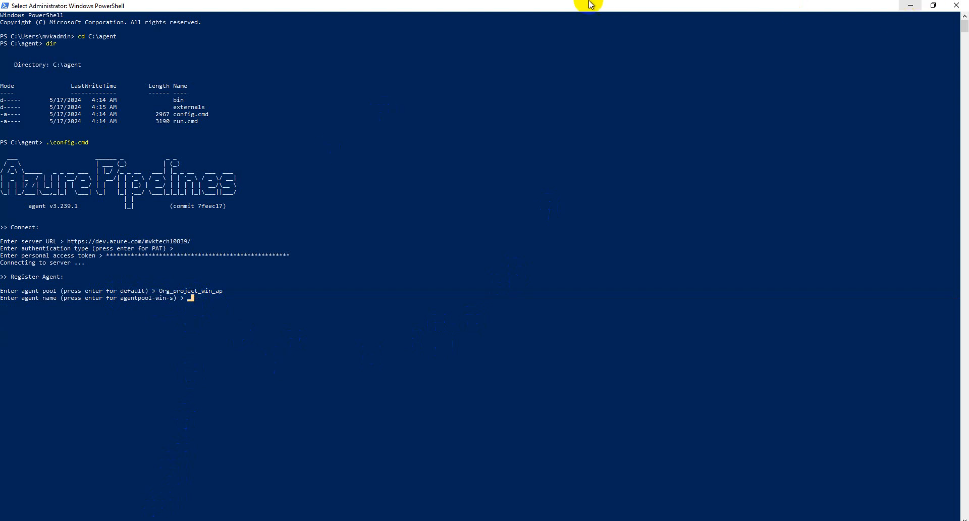
pyautogui.click(557, 6)
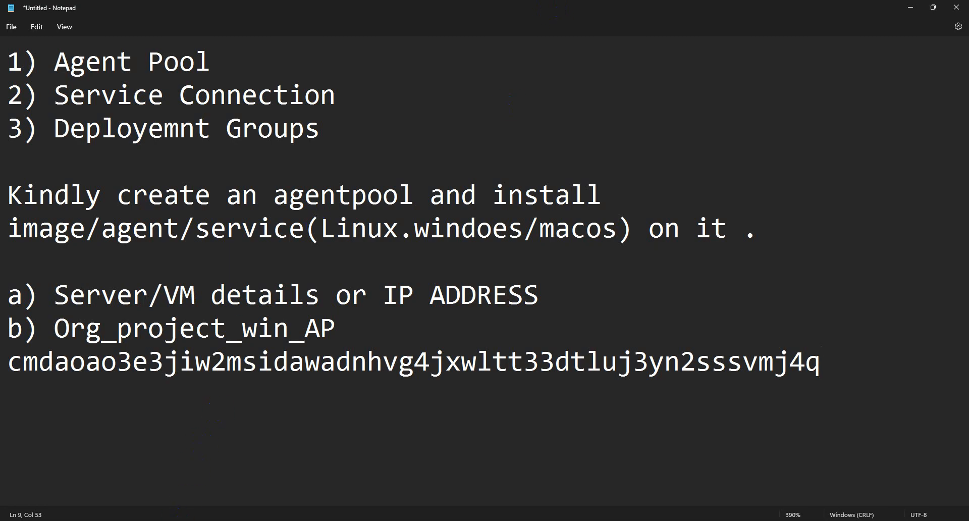
# - Verify agentpool-win-s as the computer name on the Azure VM overview, then return
pyautogui.moveTo(172, 520)
pyautogui.click(117, 484)
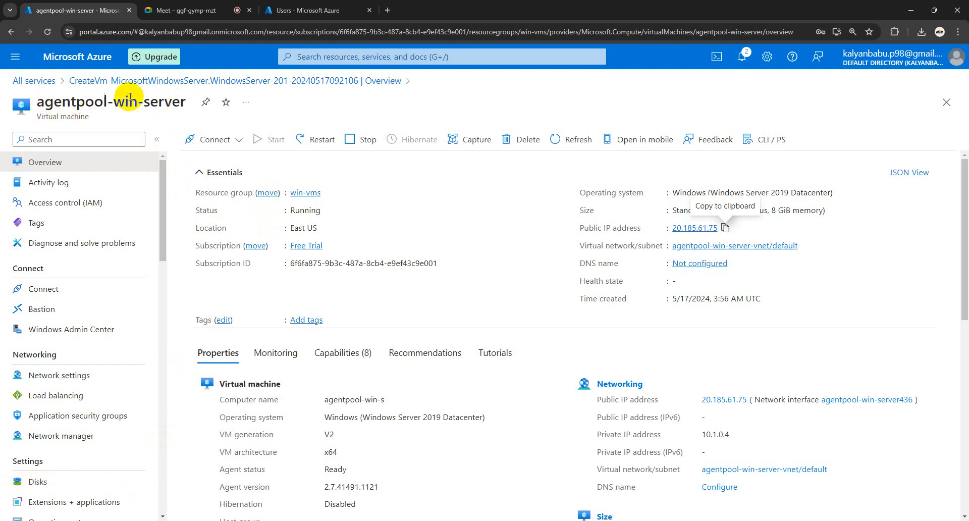
pyautogui.moveTo(220, 517)
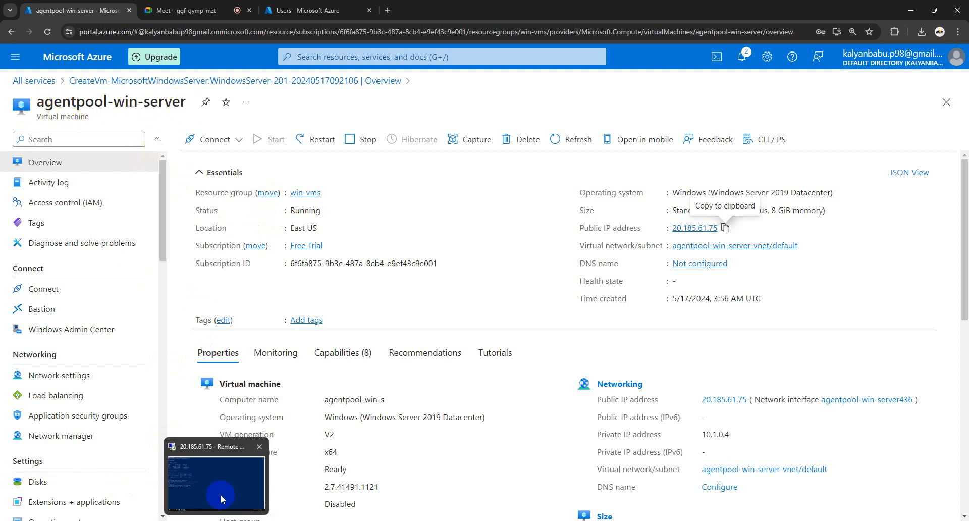
pyautogui.click(220, 478)
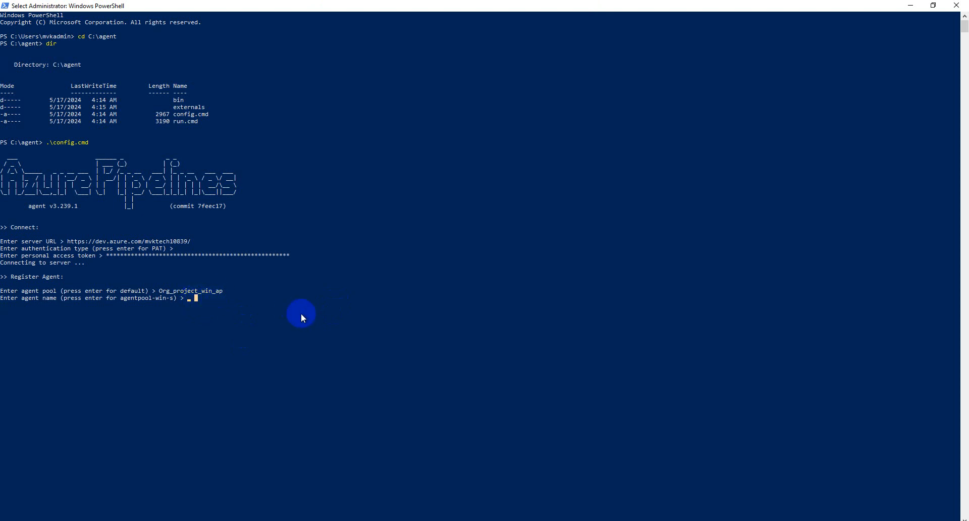
# - Accept the default agent name agentpool-win-s at the setup prompt
pyautogui.press('Return')
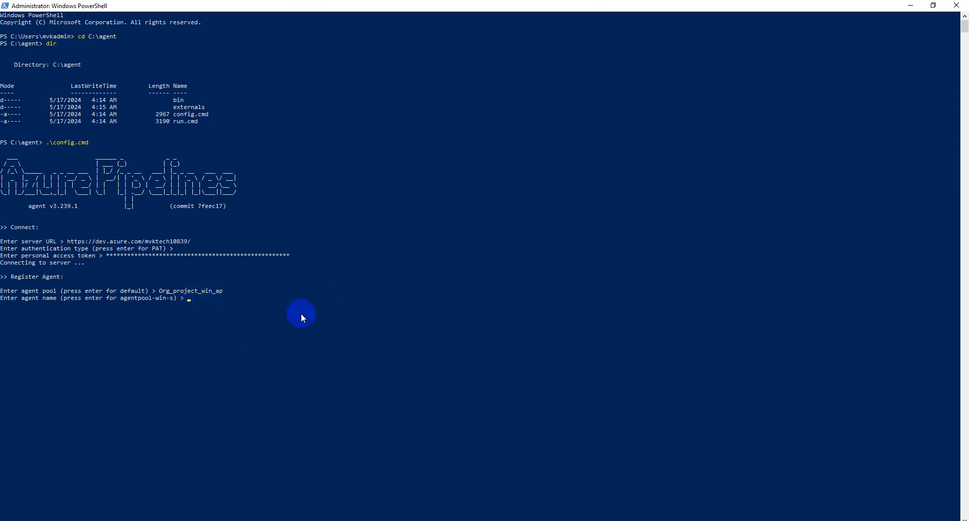
pyautogui.click(189, 298)
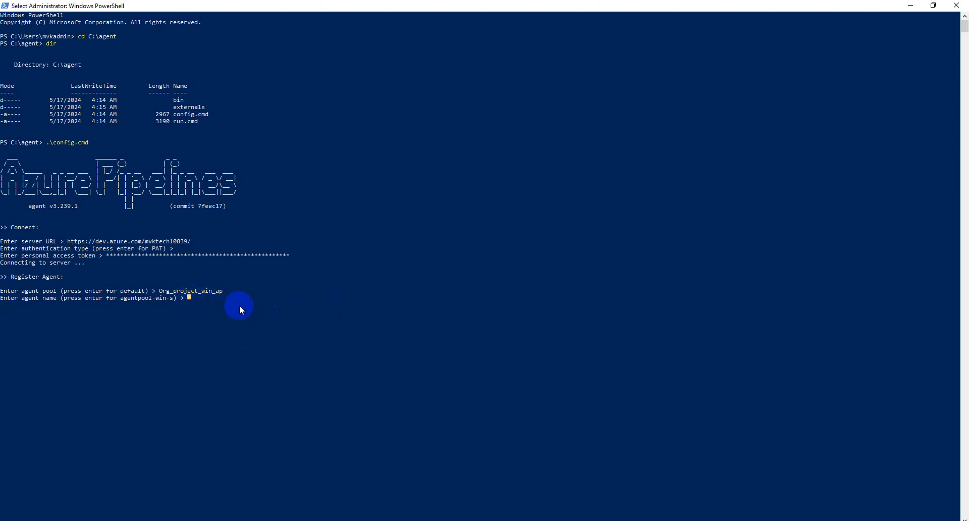
pyautogui.press('Escape')
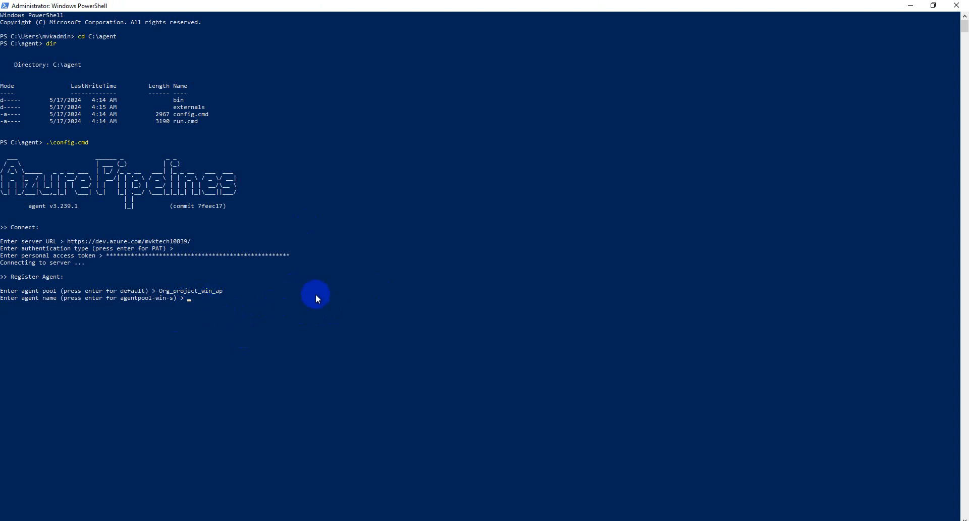
pyautogui.press('Return')
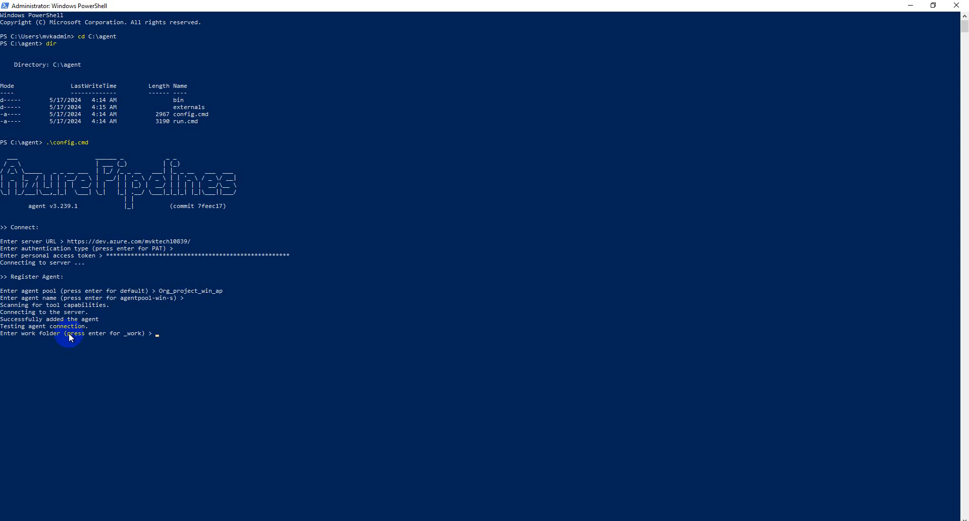
# - Keep the default _work folder and answer Y to run the agent as a service
pyautogui.press('Return')
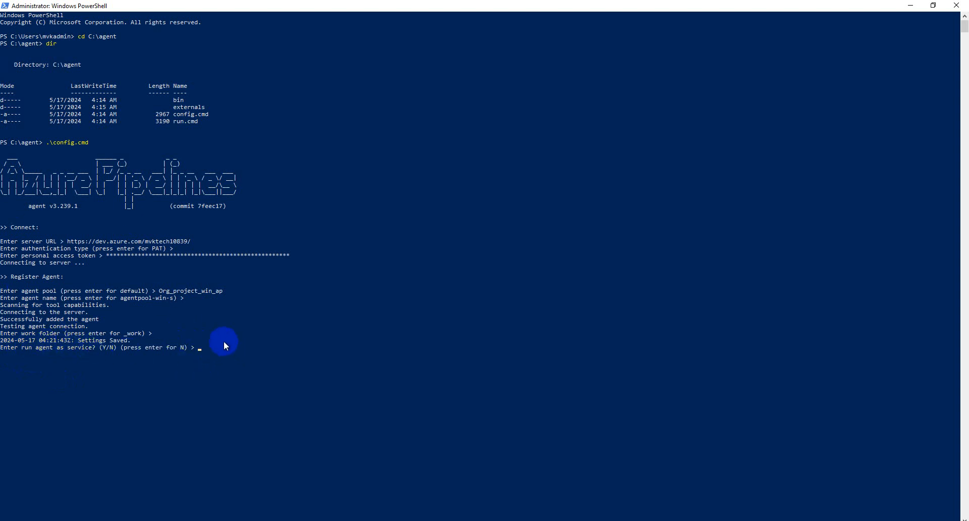
pyautogui.press('capslock')
pyautogui.press('capslock')
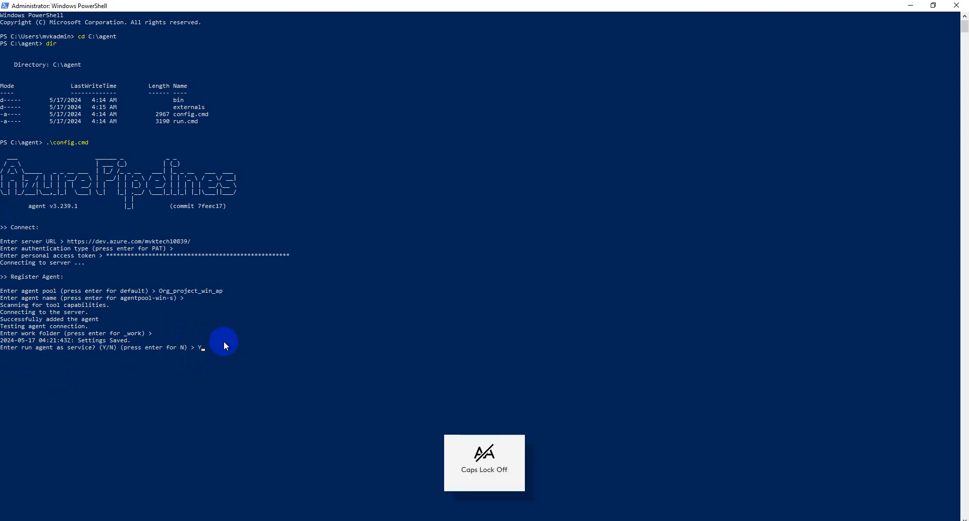
pyautogui.press('Return')
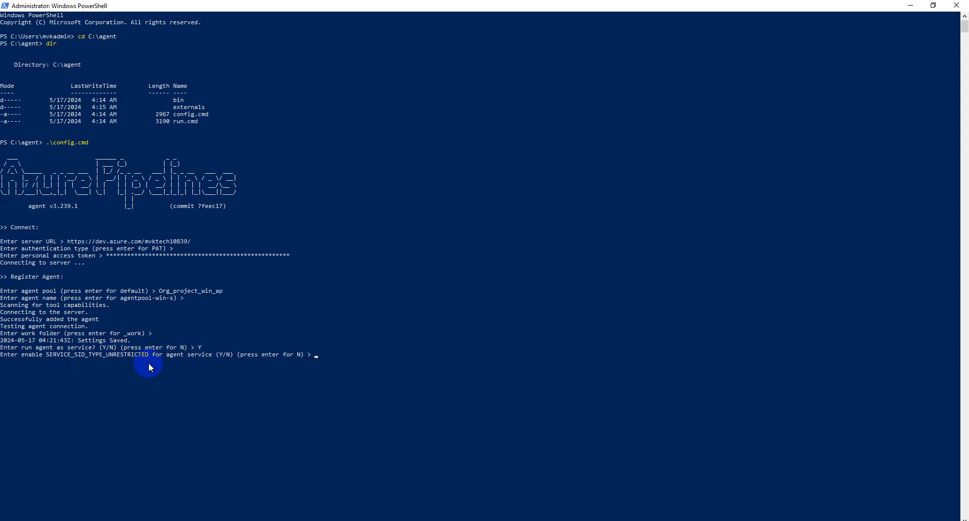
# - Accept the default service SID setting and keep NETWORK SERVICE as the service account
pyautogui.press('Return')
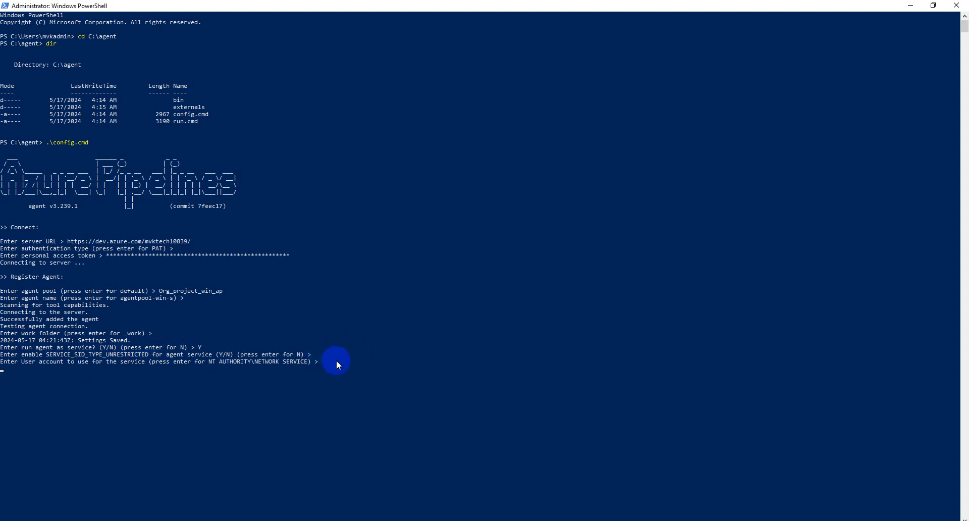
pyautogui.press('Return')
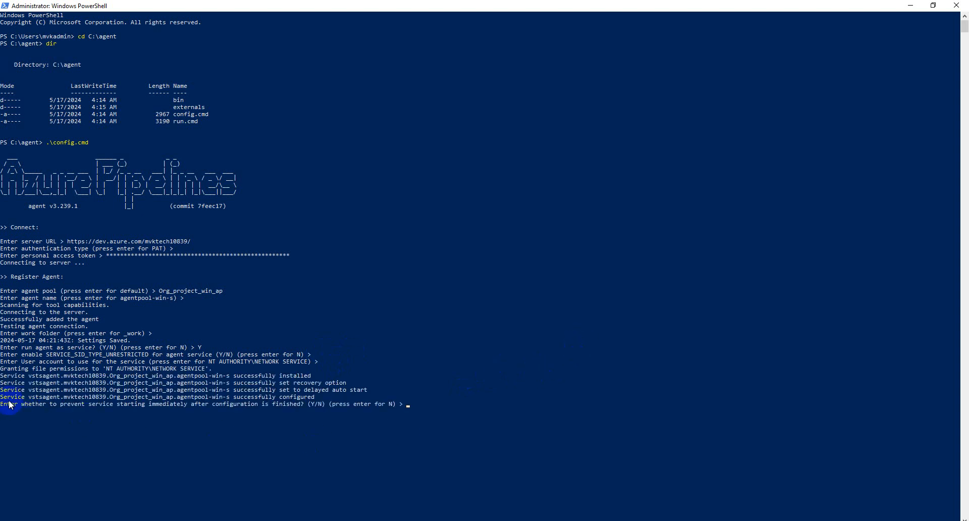
pyautogui.moveTo(2, 404); pyautogui.dragTo(127, 405)
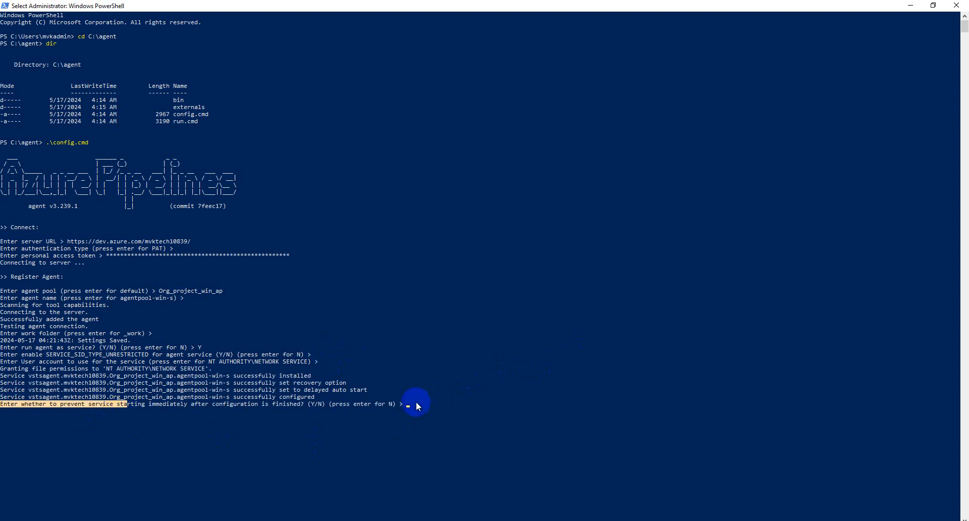
pyautogui.click(412, 403)
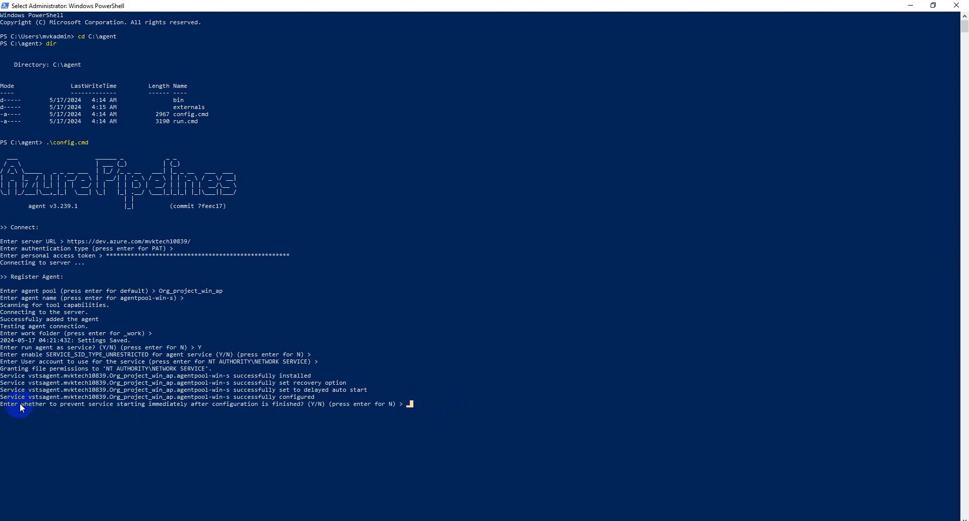
# - Accept the default at the prevent-start prompt so the agent service starts immediately
pyautogui.moveTo(22, 404); pyautogui.dragTo(83, 408)
pyautogui.click(141, 416)
pyautogui.click(419, 403)
pyautogui.press('Return')
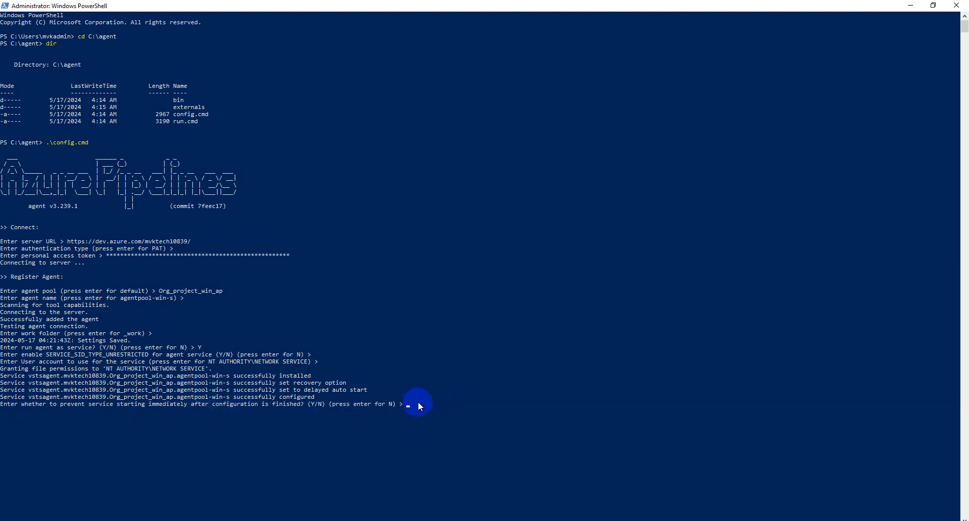
pyautogui.click(411, 403)
pyautogui.press('Return')
pyautogui.press('Return')
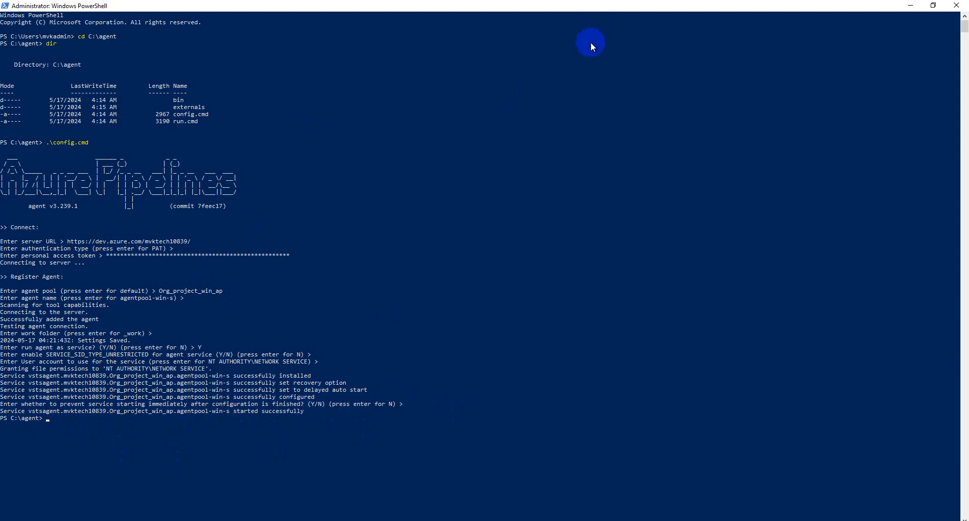
# - Back in Edge's Agent pools page, confirm agentpool-win-s shows Online and Idle in Org_project_win_ap
pyautogui.moveTo(631, 4)
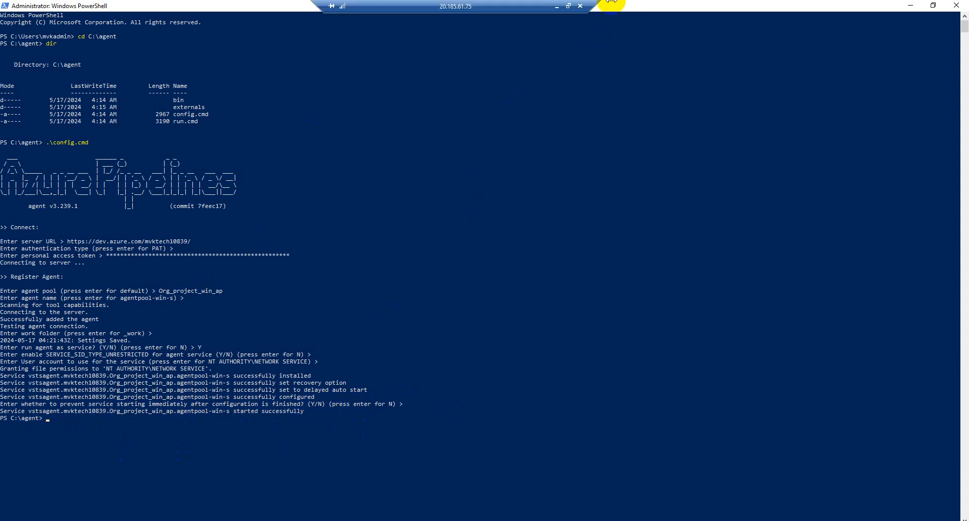
pyautogui.click(556, 6)
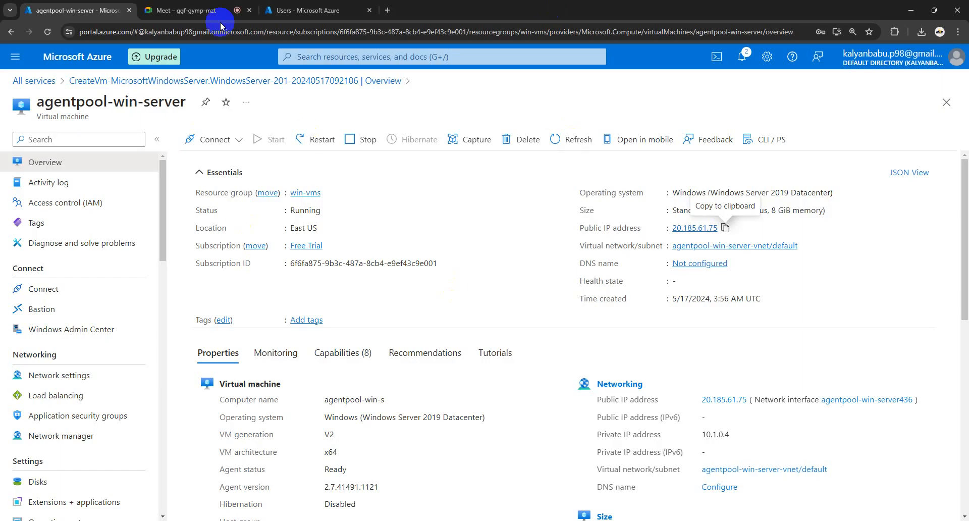
pyautogui.moveTo(194, 520)
pyautogui.click(150, 482)
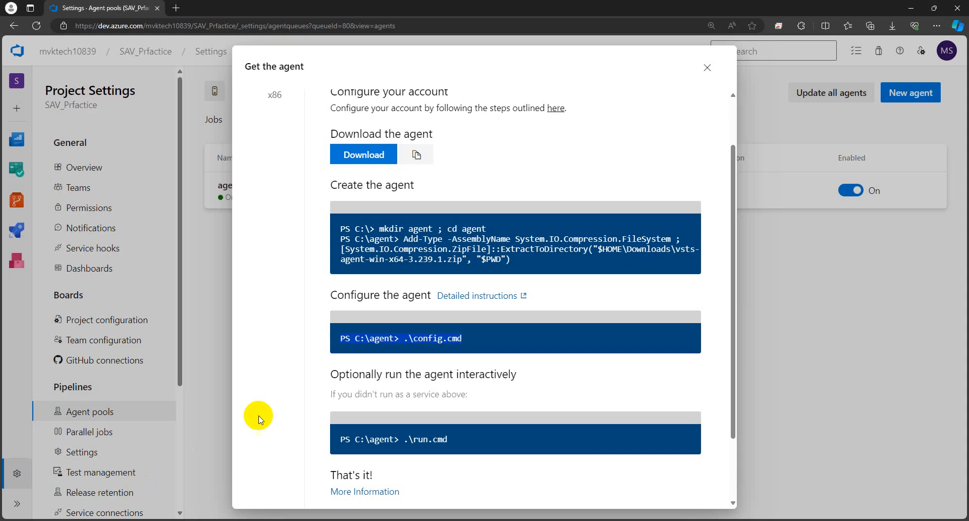
pyautogui.click(705, 66)
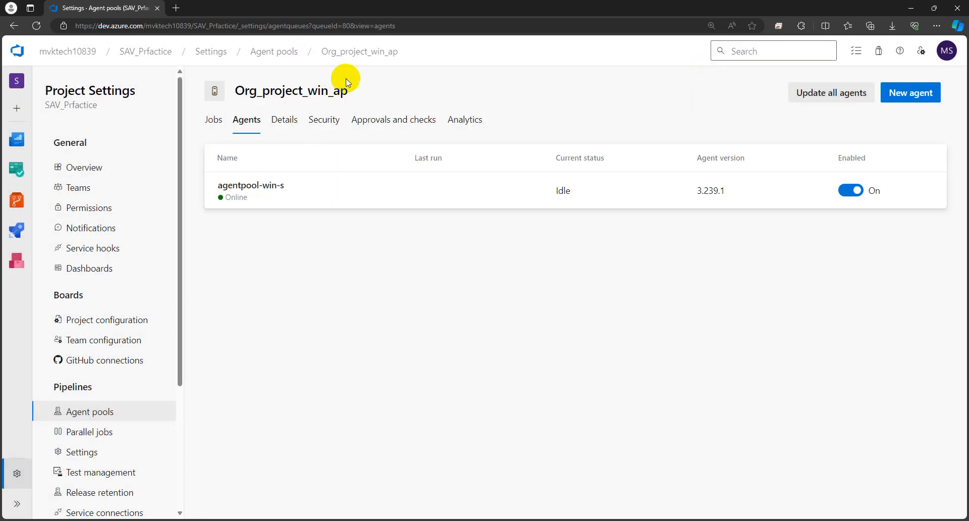
pyautogui.moveTo(352, 95); pyautogui.dragTo(230, 90)
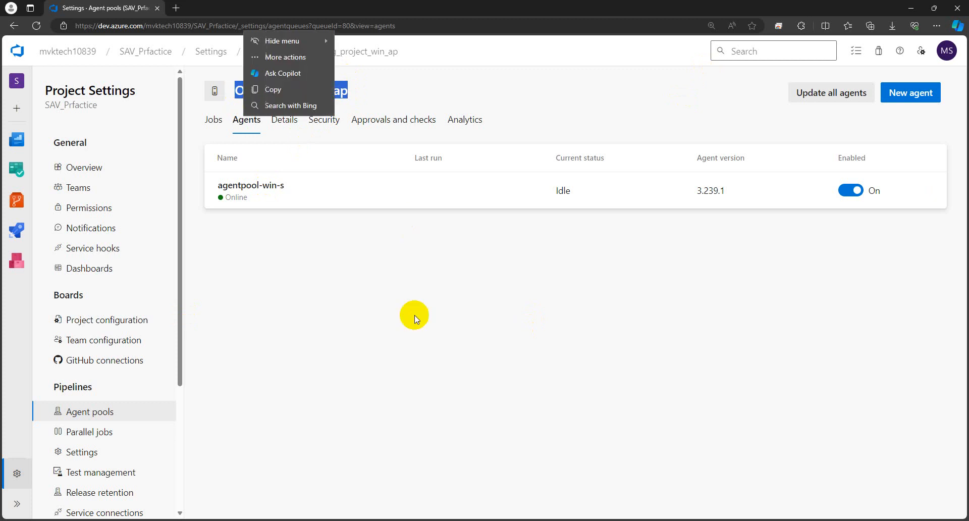
pyautogui.click(412, 286)
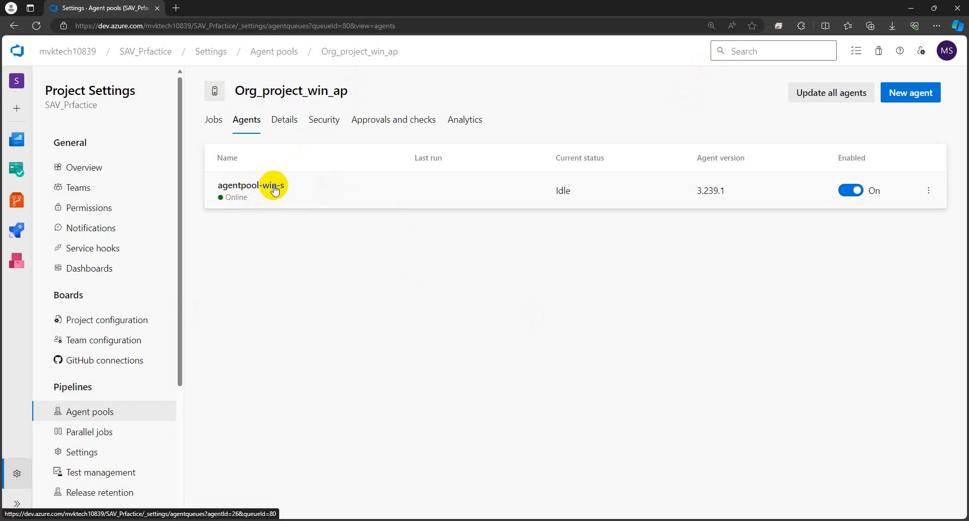